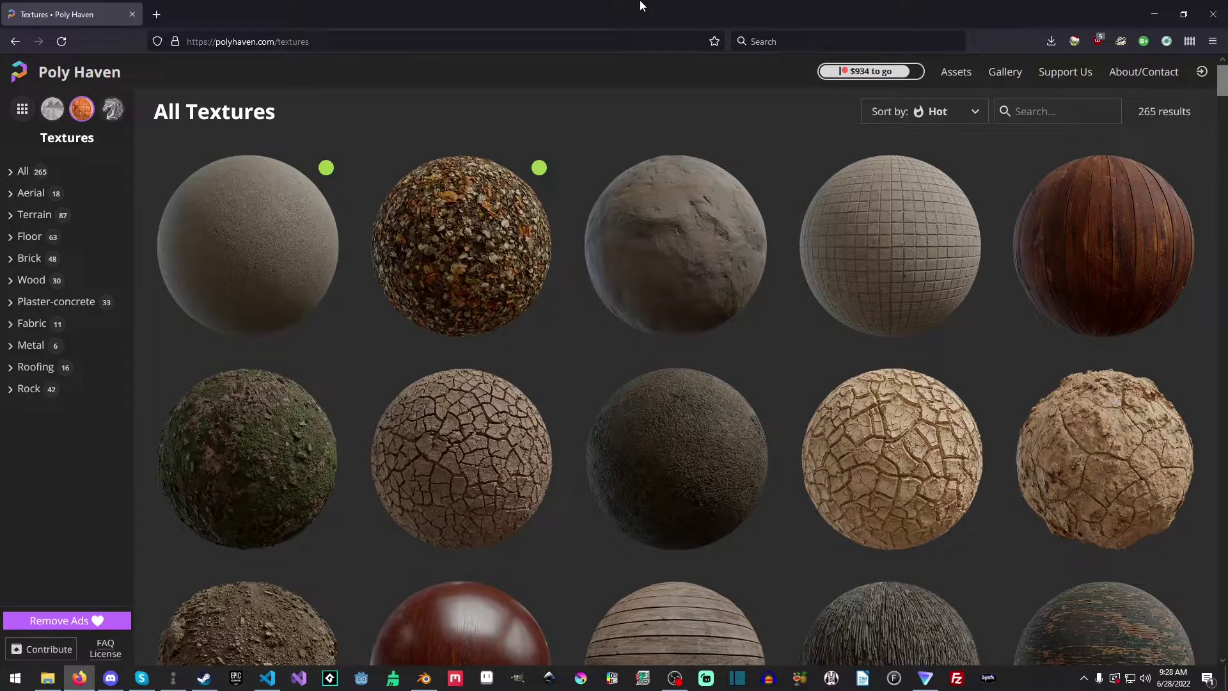
- Browse the All Textures gallery, including Weathered Brown Planks and Concrete Floor Worn 001
scroll(618, 248, "down", 3)
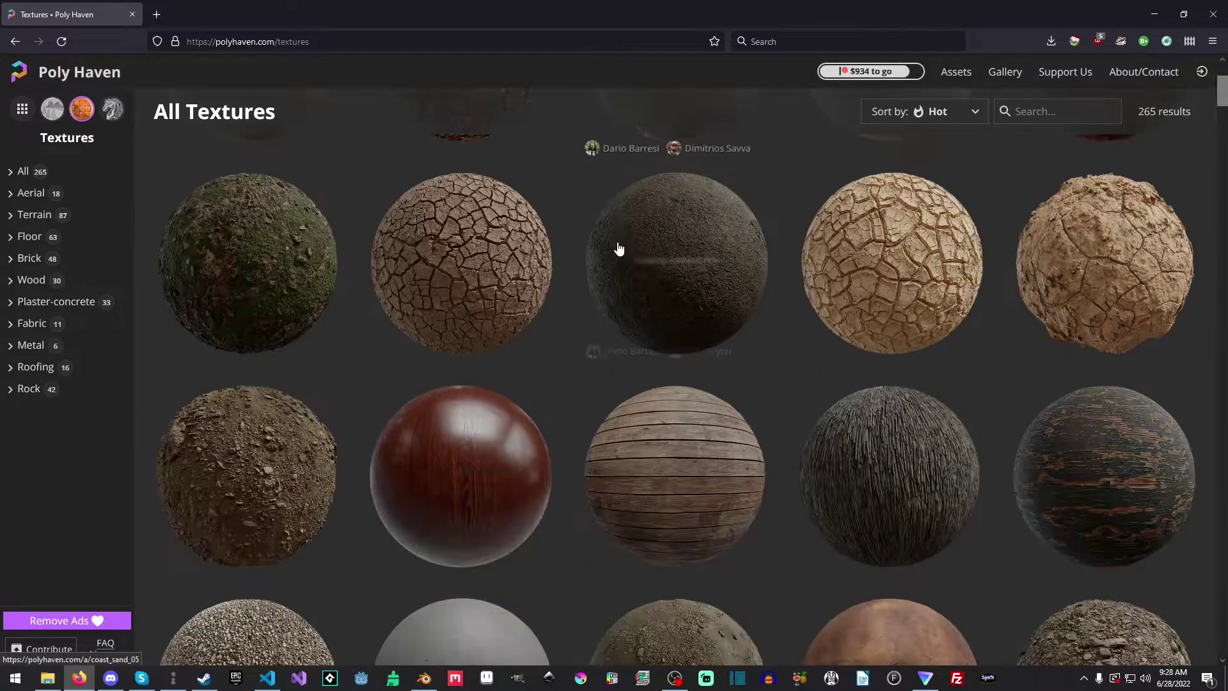
scroll(619, 248, "up", 1)
scroll(619, 248, "up", 2)
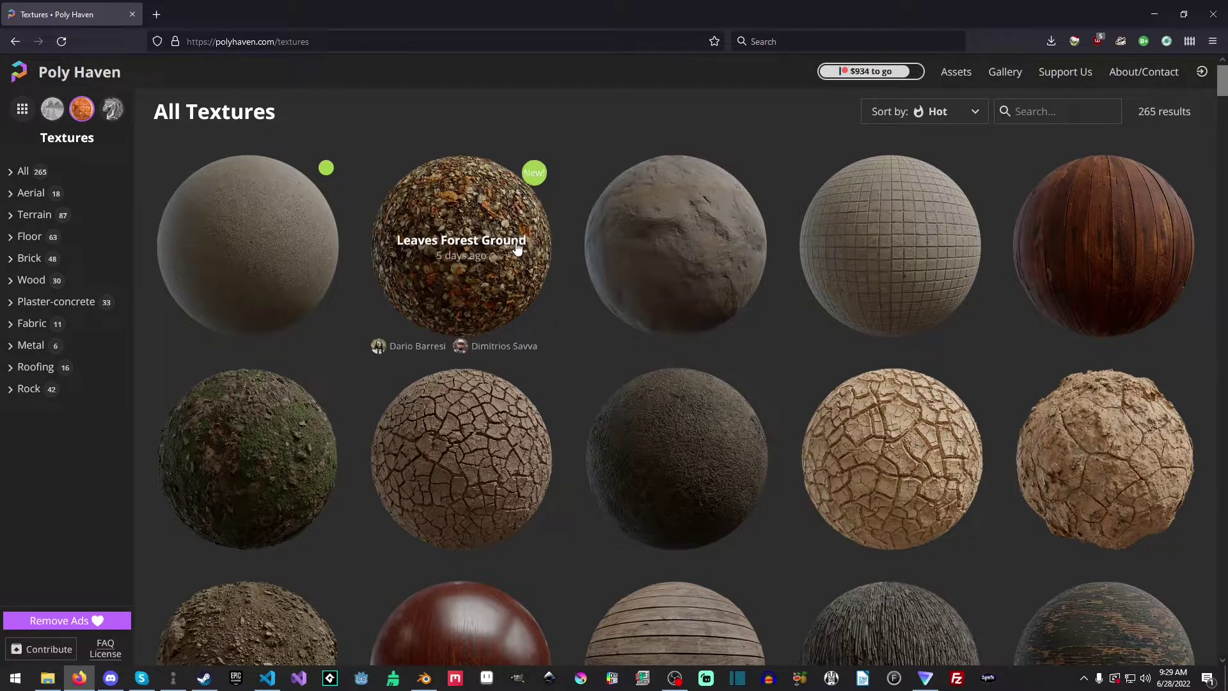
scroll(658, 336, "down", 5)
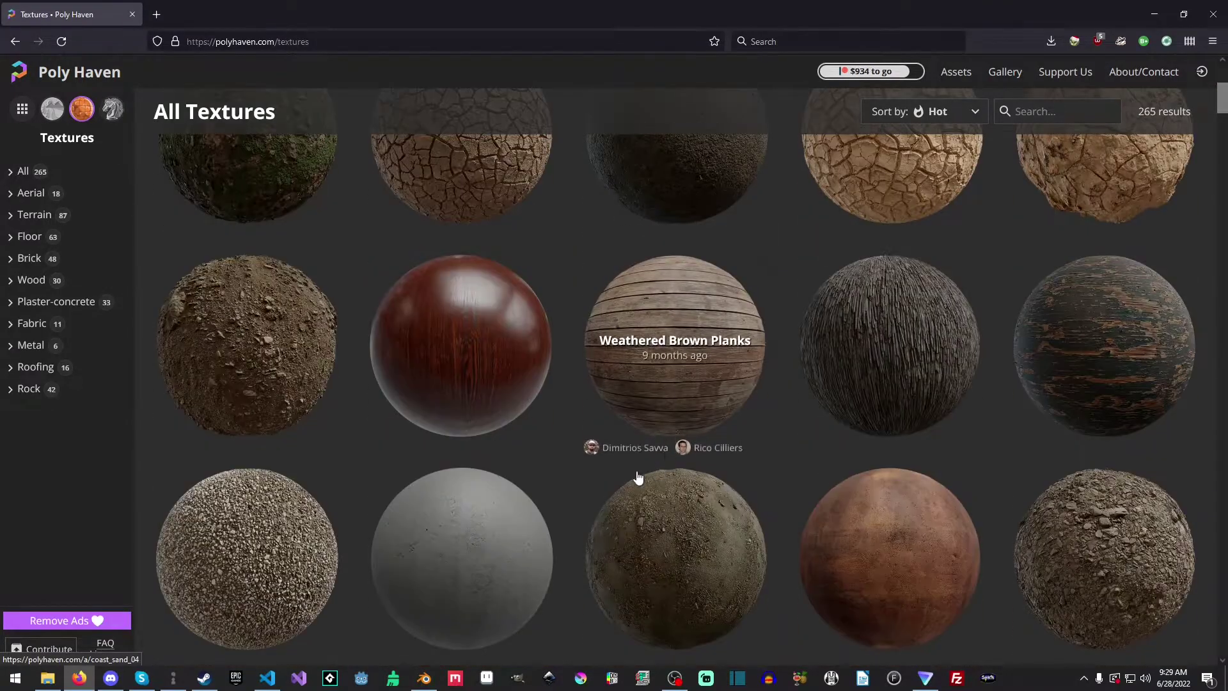
scroll(512, 360, "down", 3)
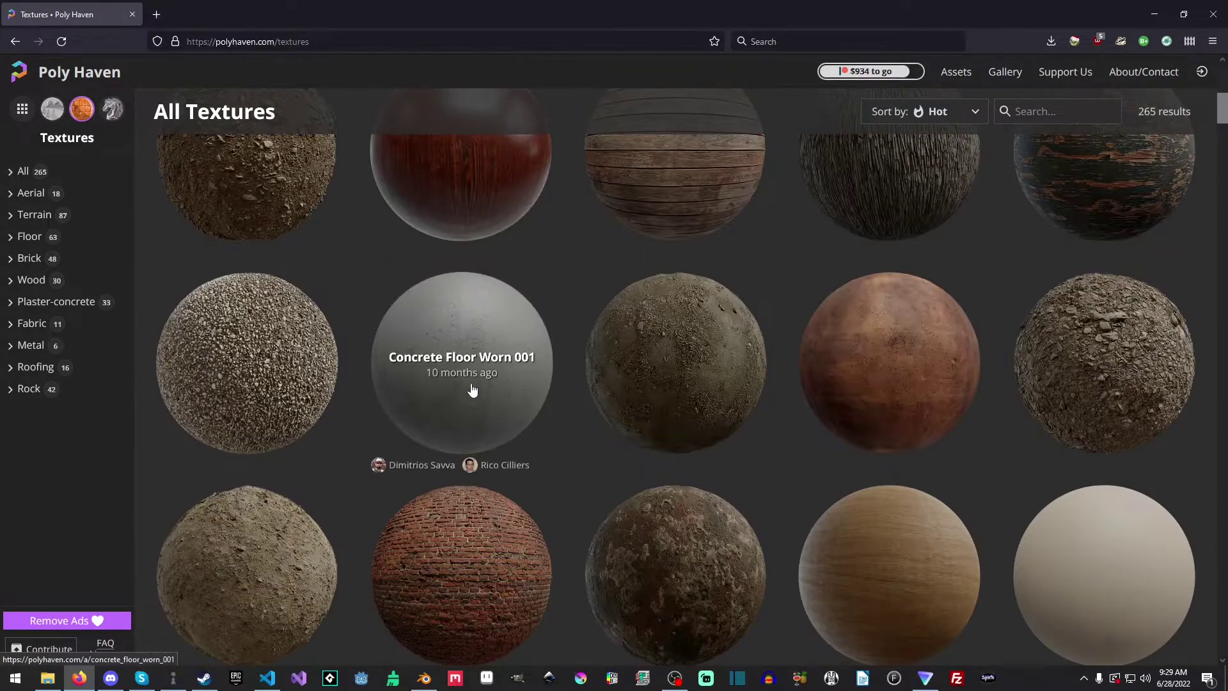
scroll(719, 384, "up", 5)
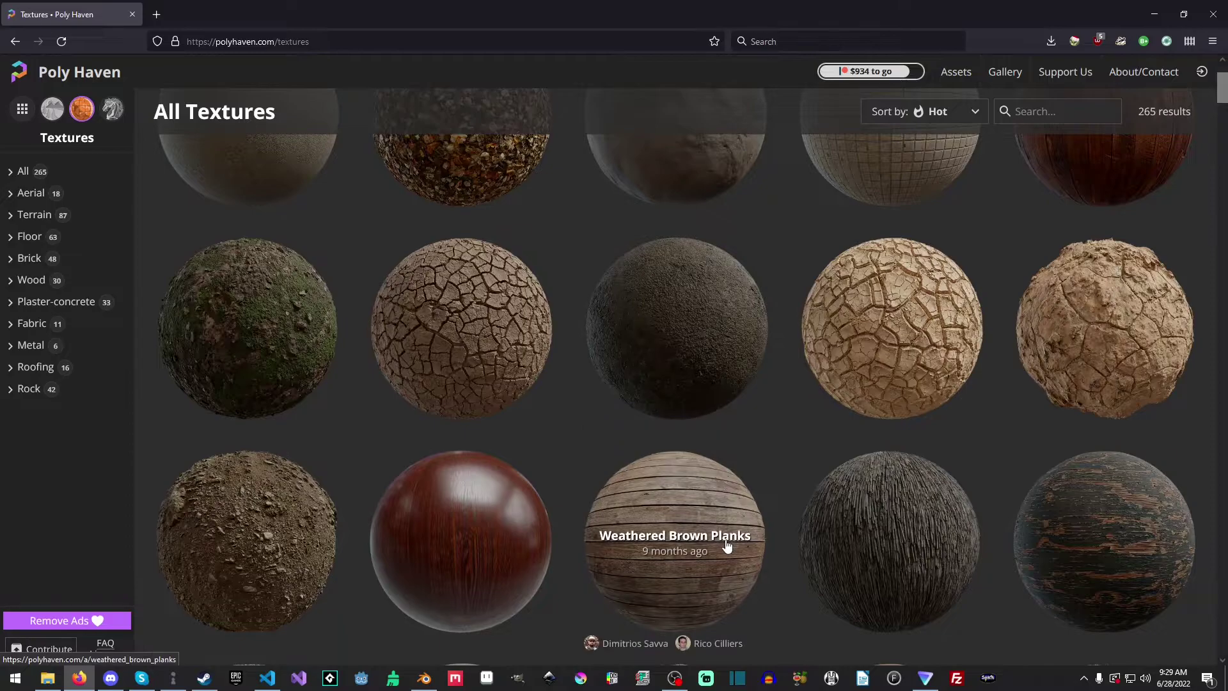
- Look at Weathered Brown Planks, then filter to the Wood category and open Wood Planks Grey
left_click(728, 545)
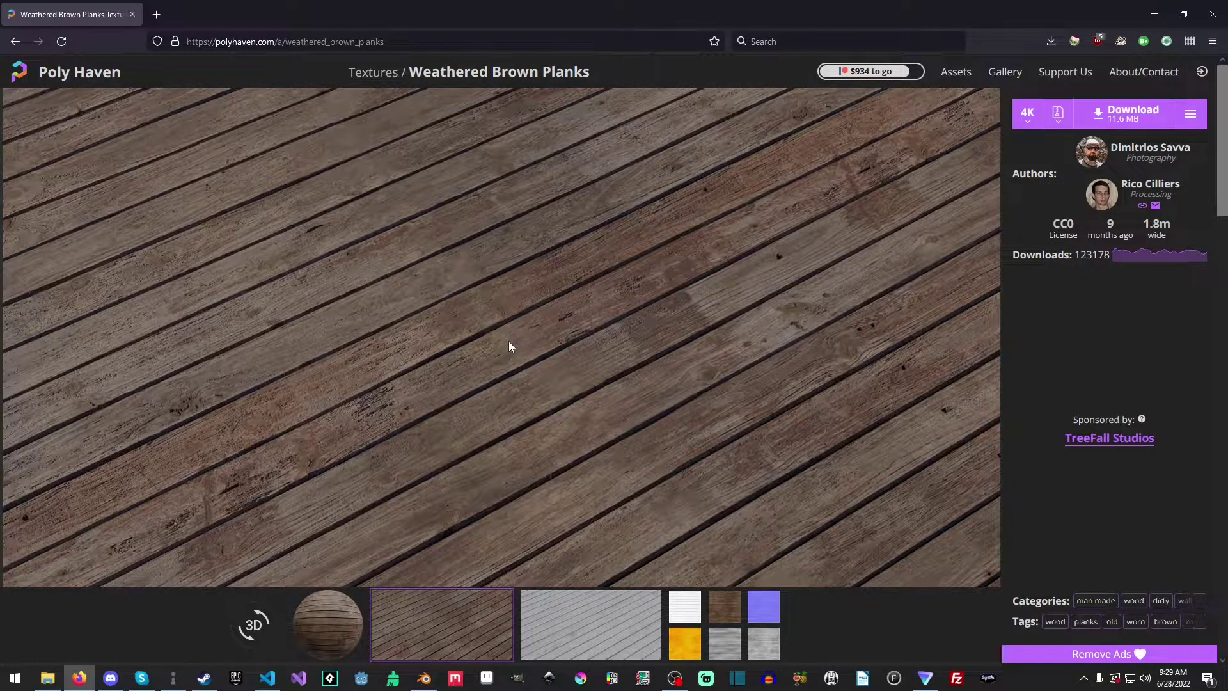
key("alt+Left")
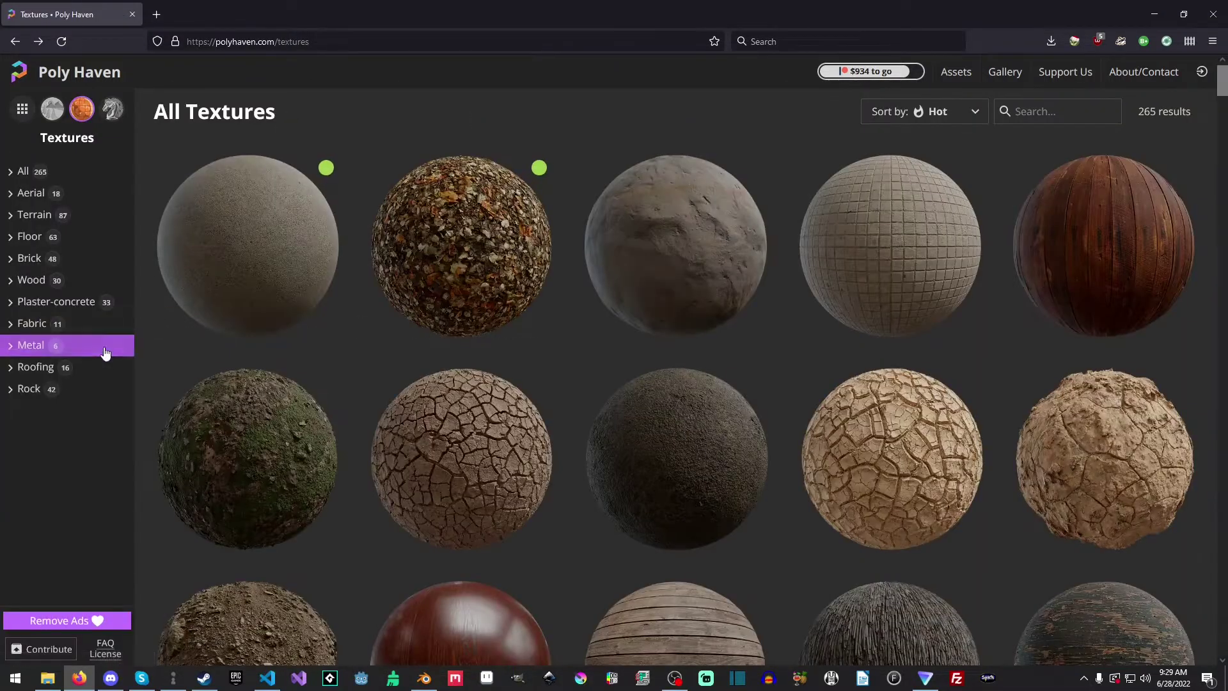
left_click(45, 281)
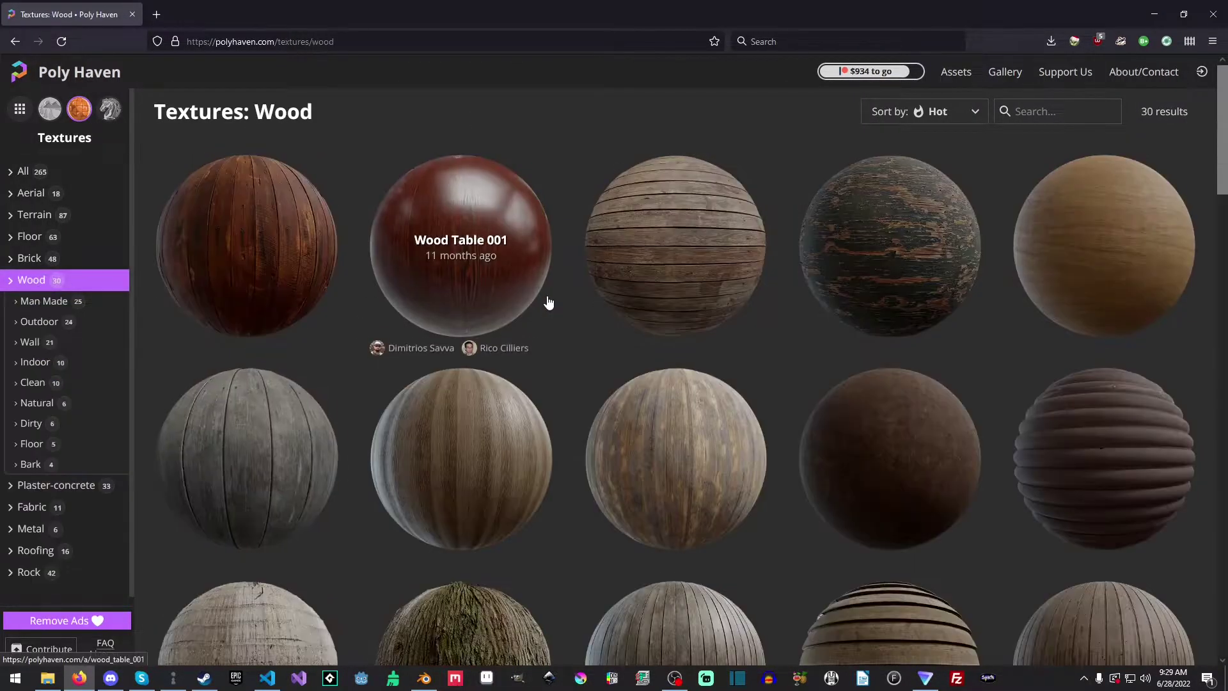
scroll(498, 455, "down", 4)
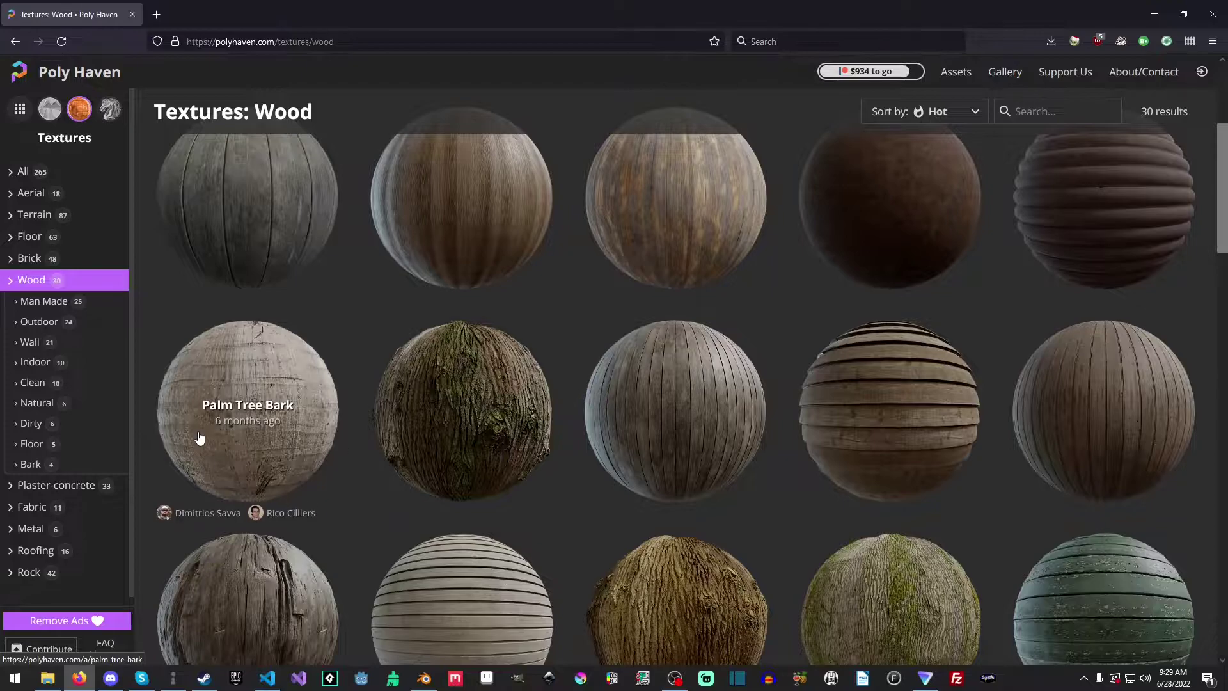
scroll(200, 436, "up", 4)
left_click(273, 438)
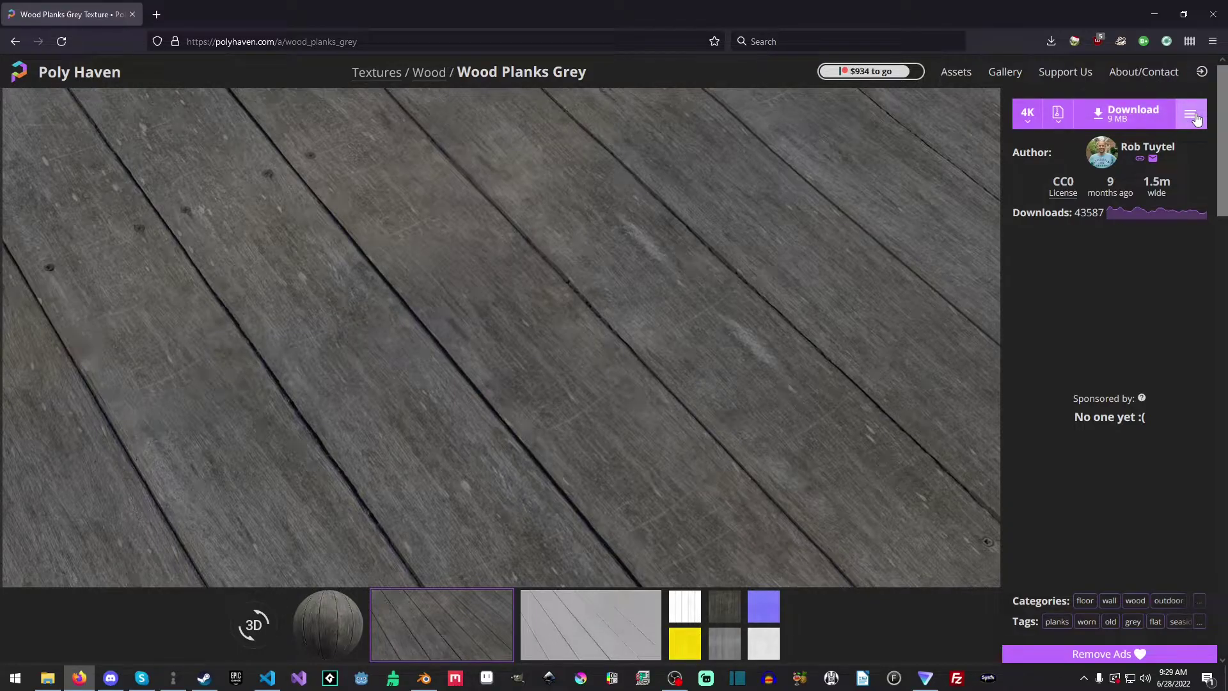
- Set the download to 4K ZIP and show its contents: ARM, diffuse, displacement, GL normal JPGs
left_click(1192, 116)
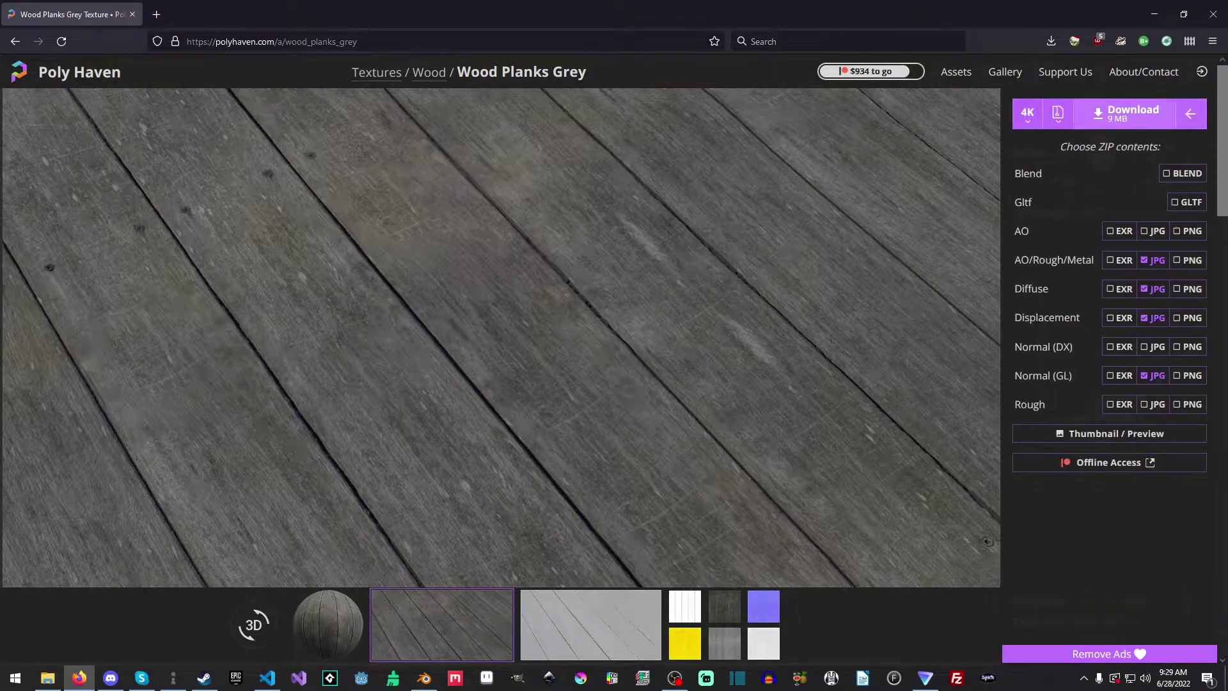
left_click(1192, 116)
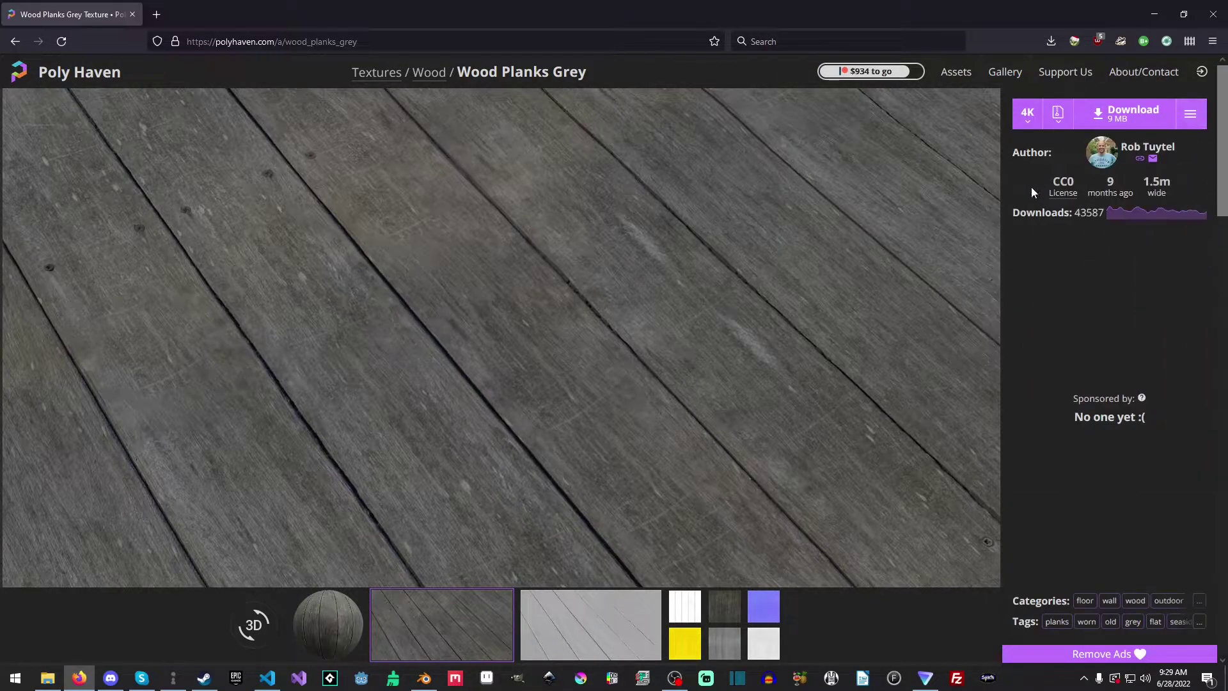
left_click(1028, 115)
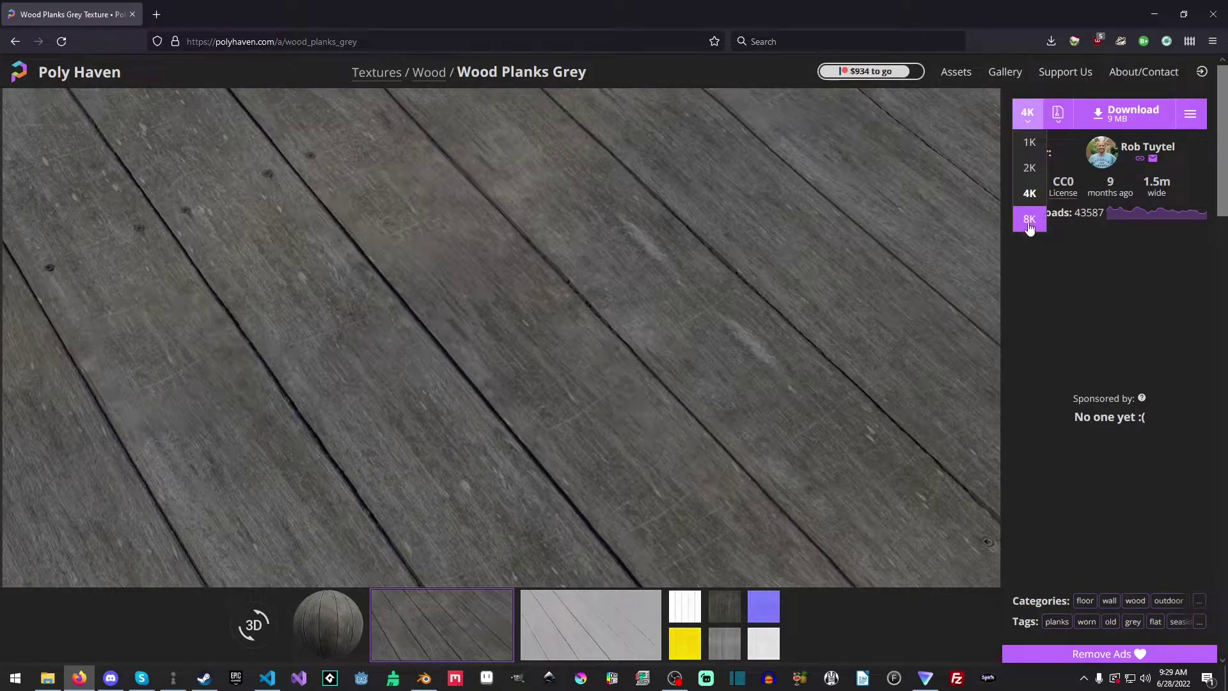
left_click(1030, 195)
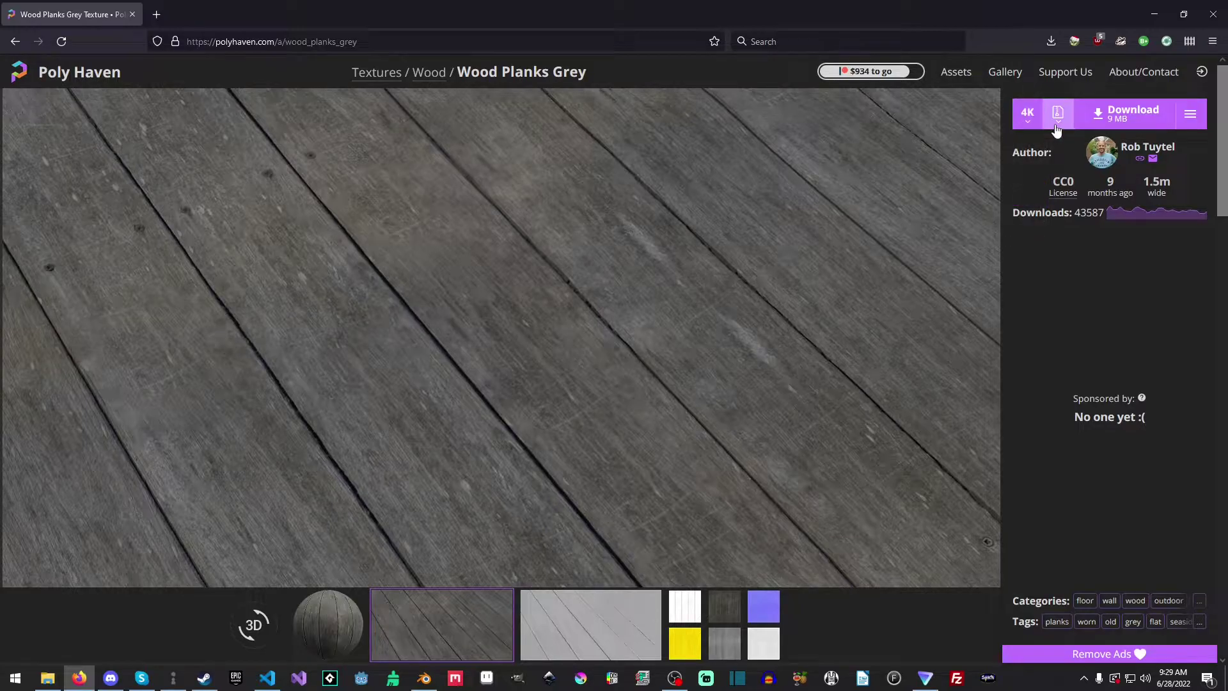
left_click(1057, 128)
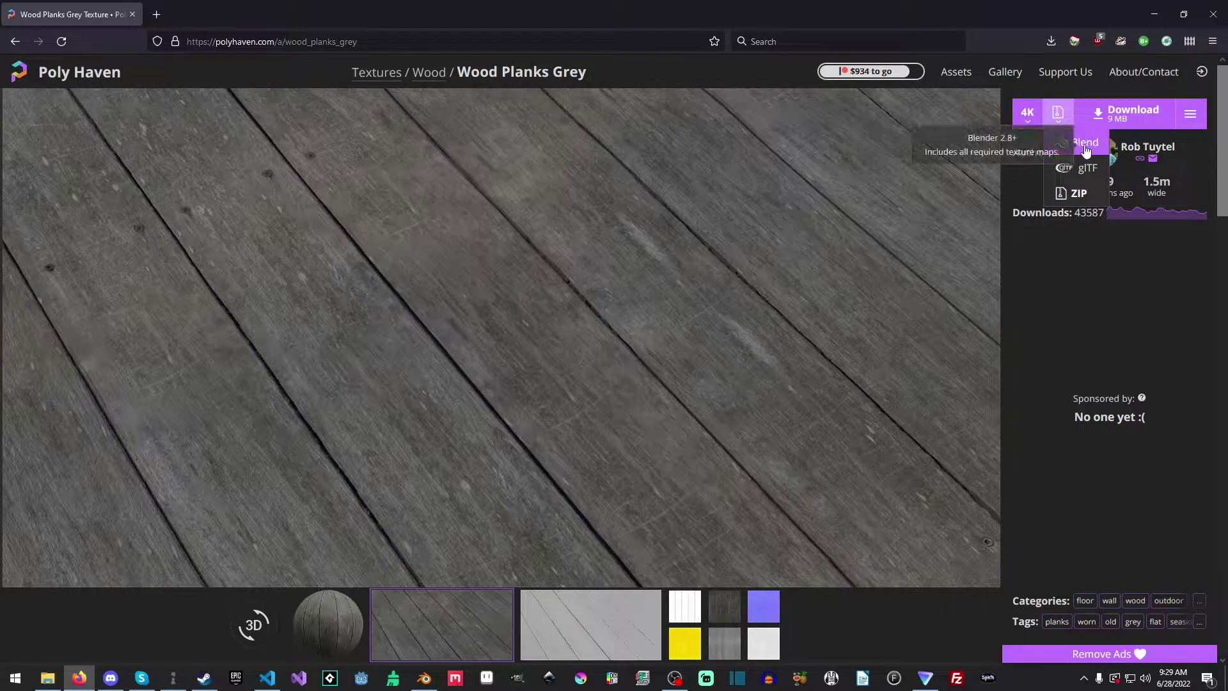
left_click(1093, 191)
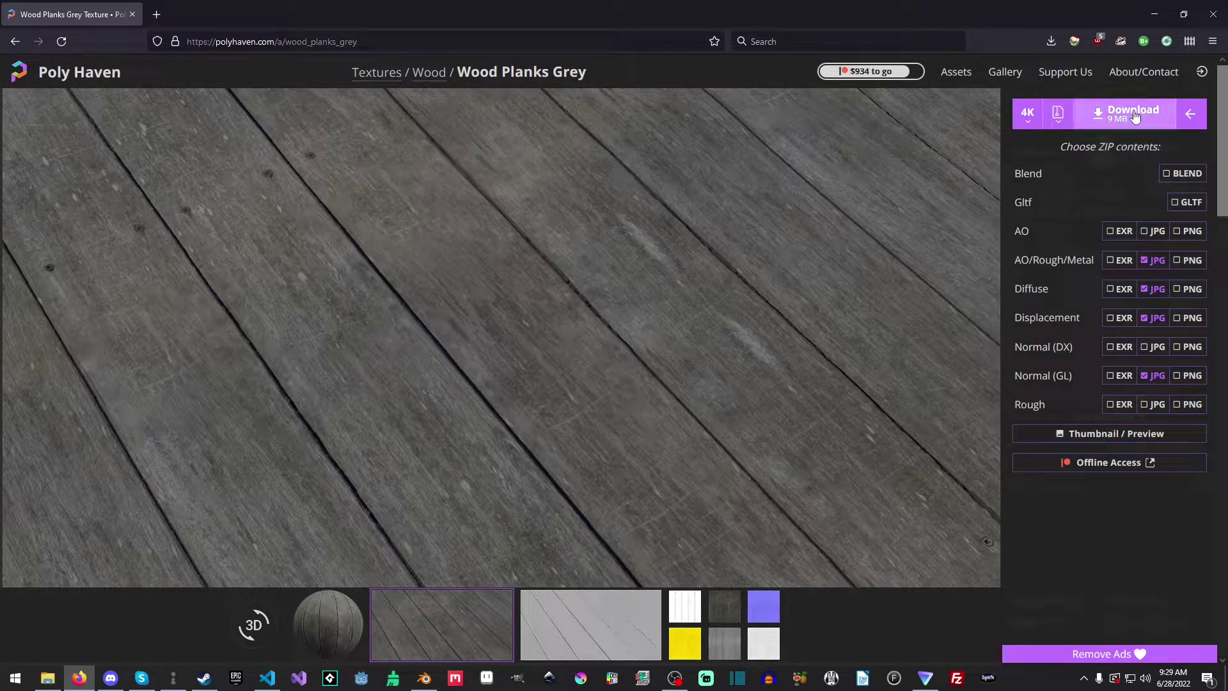
left_click(1192, 116)
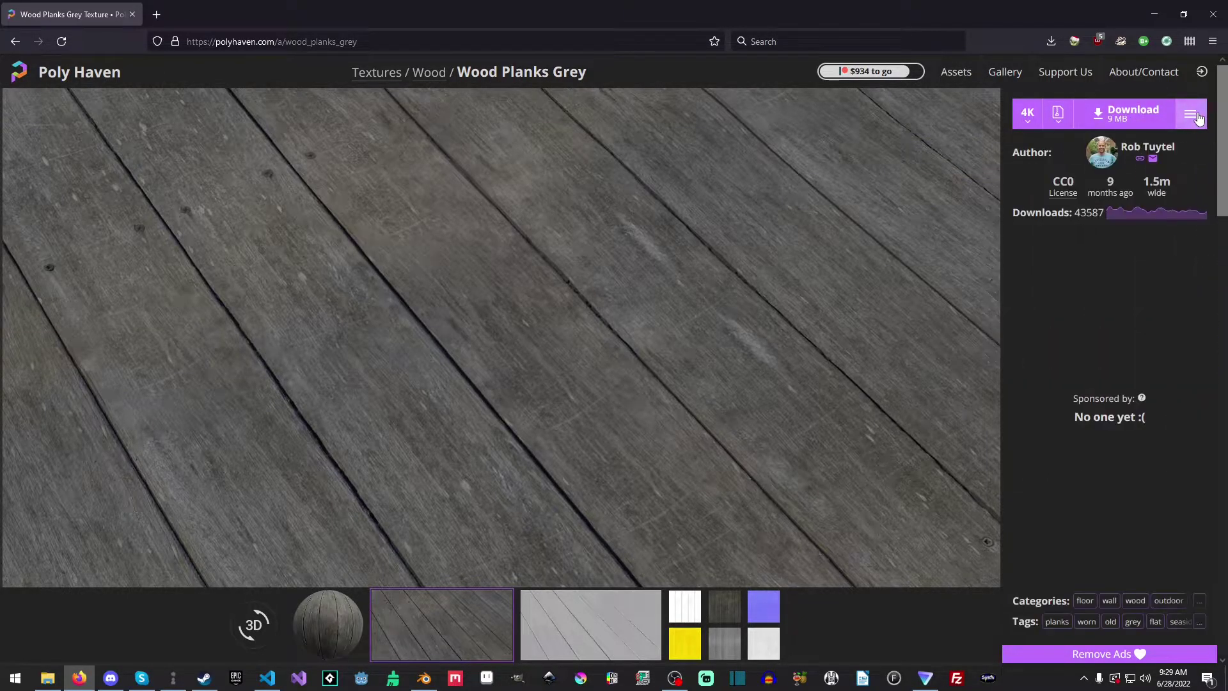
left_click(1193, 116)
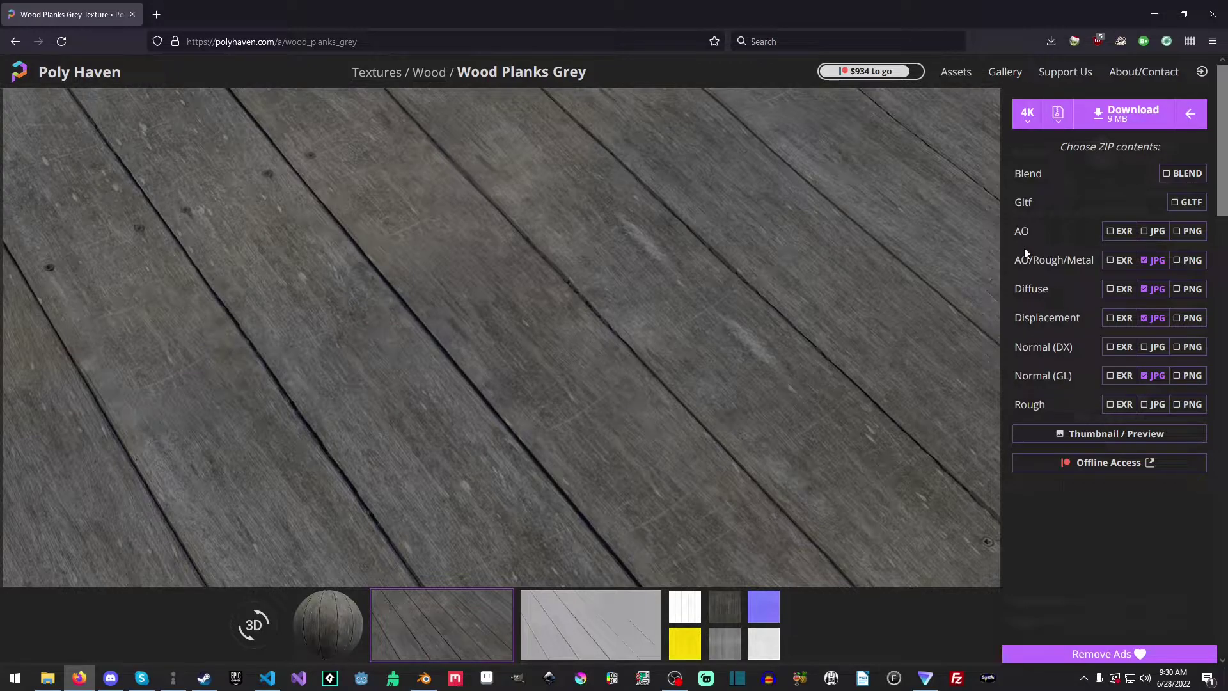
left_click_drag(1018, 259, 1094, 260)
left_click(1087, 260)
left_click(722, 609)
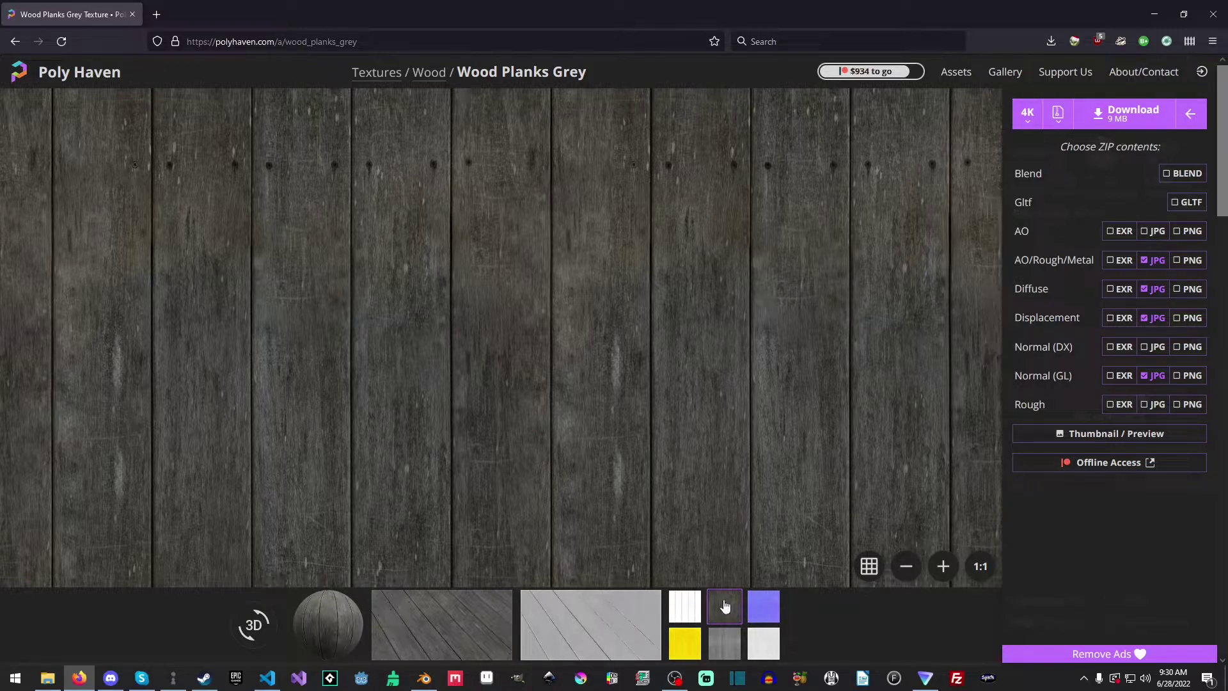
left_click(723, 641)
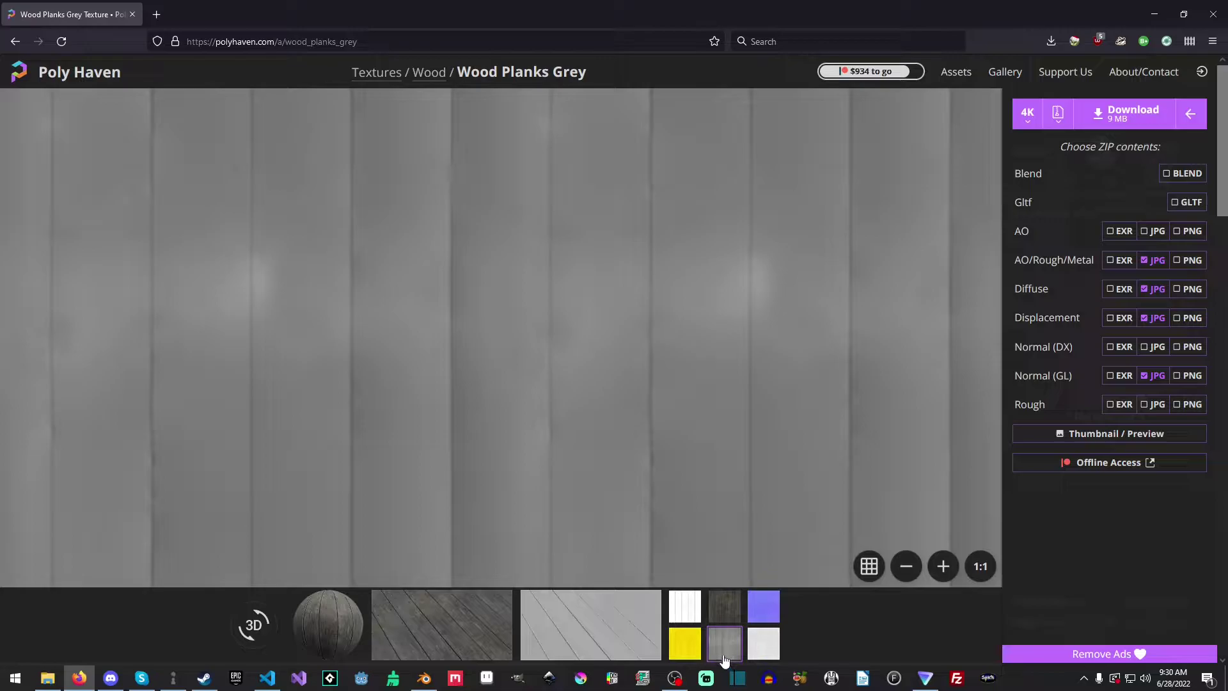
left_click(757, 650)
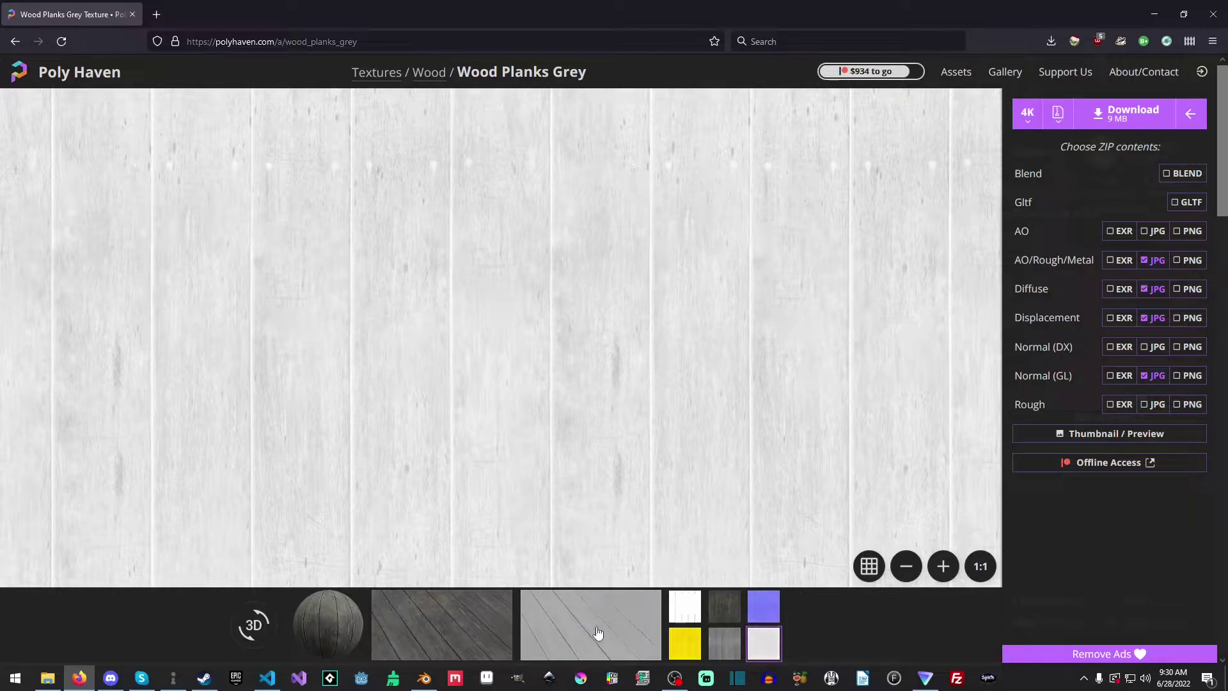
left_click(474, 643)
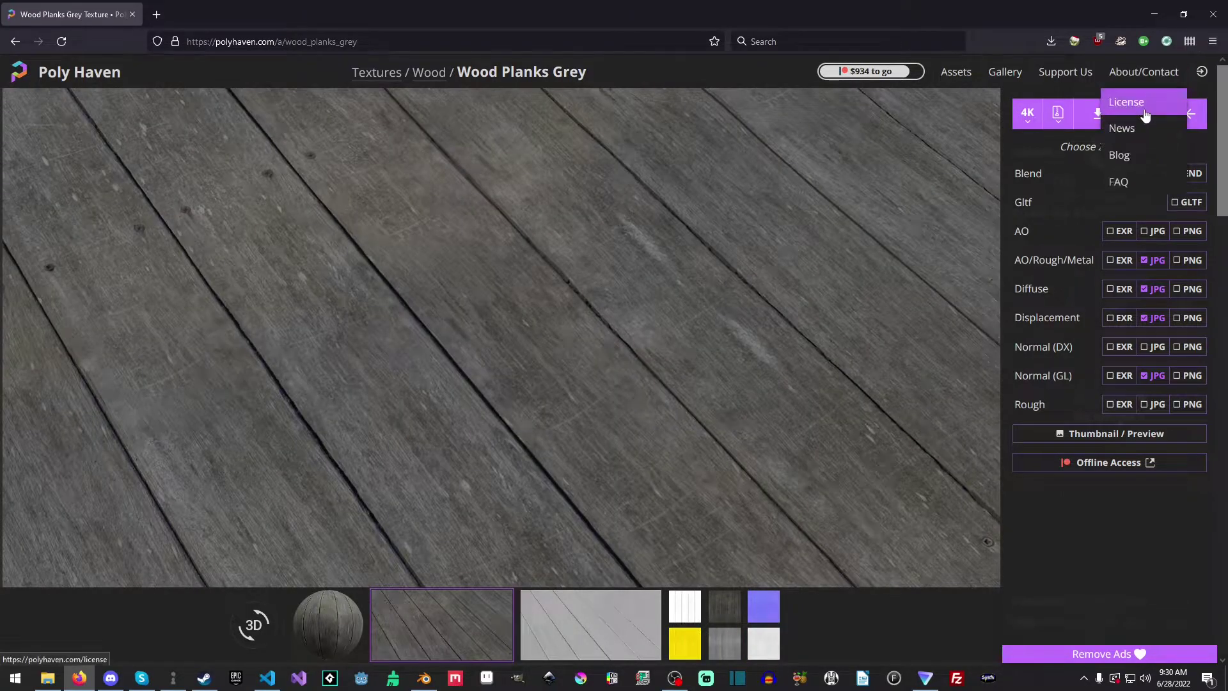
- Download the 4K ZIP and review the arm, diff, disp and nor_gl maps in TutorialTextures
left_click(1126, 113)
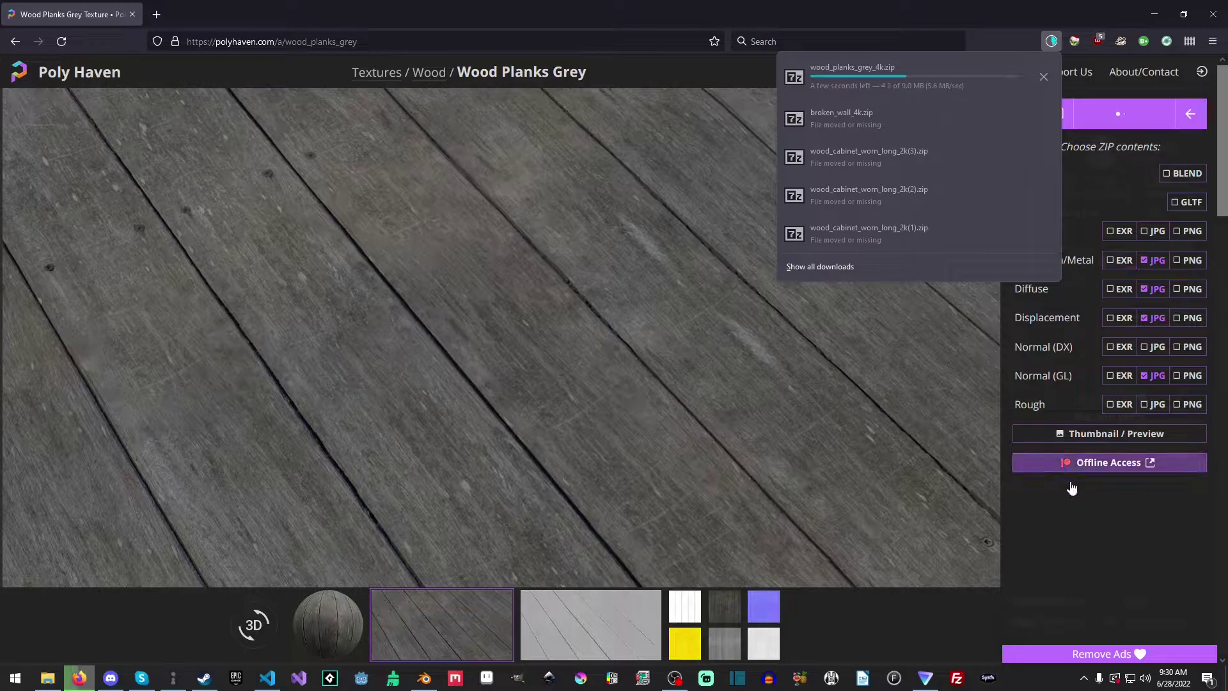
left_click(489, 570)
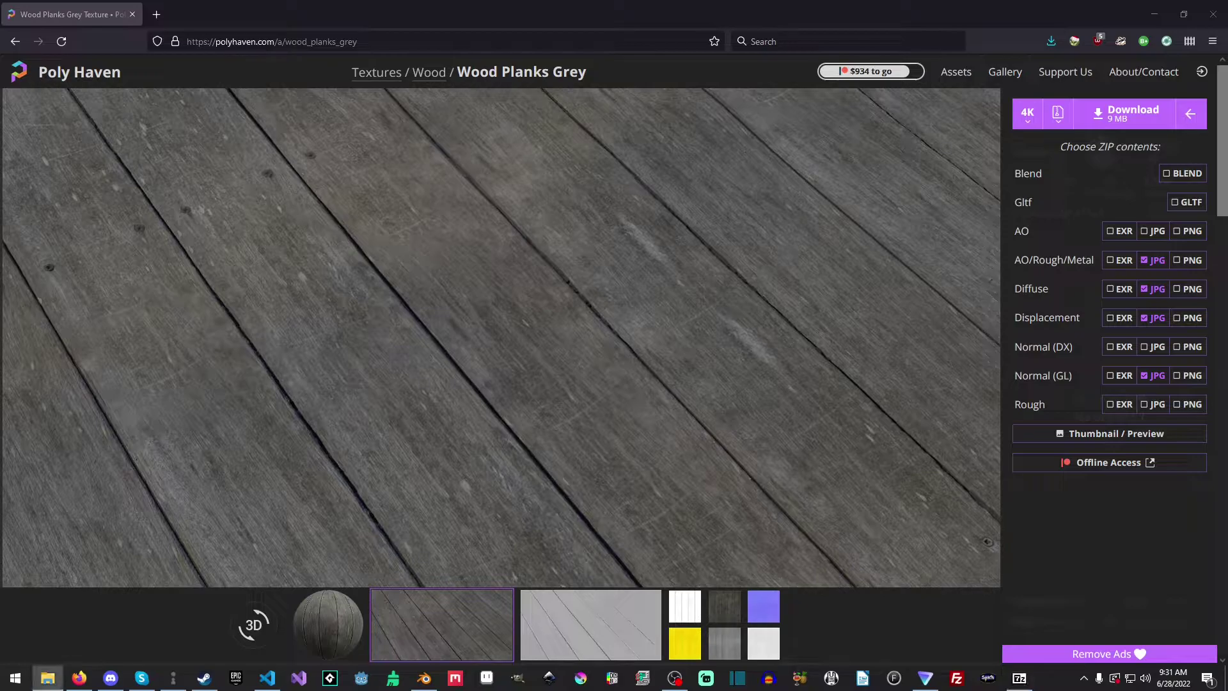
left_click_drag(1225, 141, 583, 141)
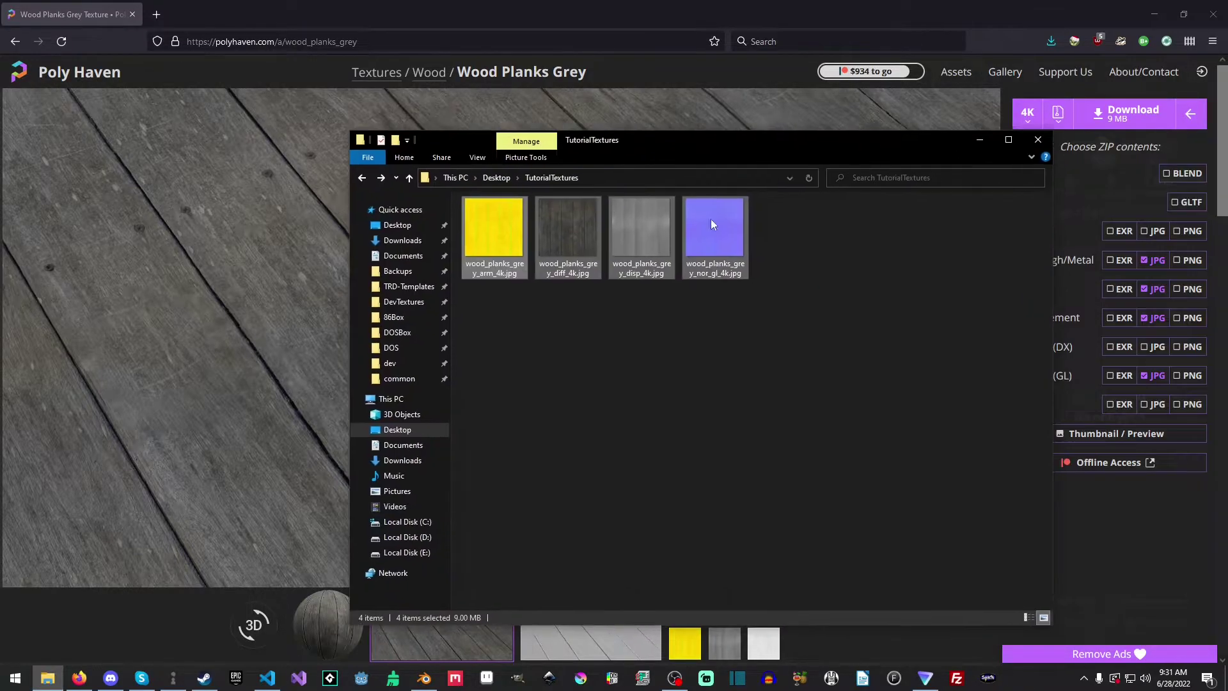
left_click(496, 246)
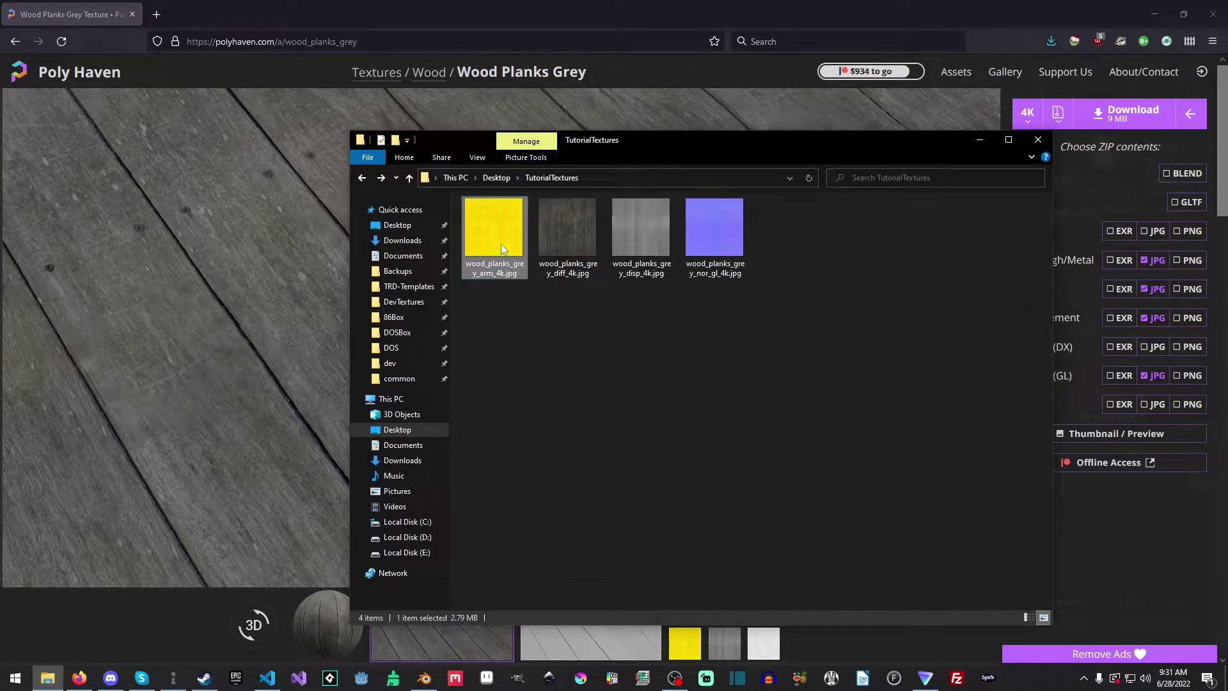
left_click(579, 223)
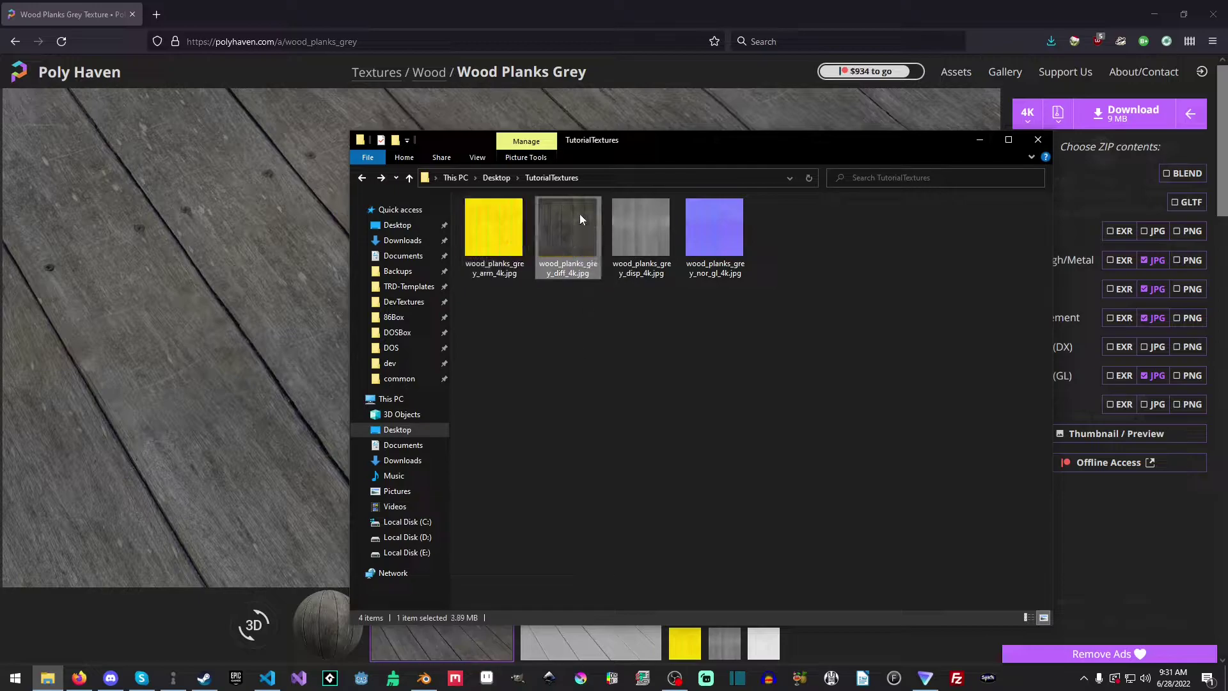
left_click(646, 250)
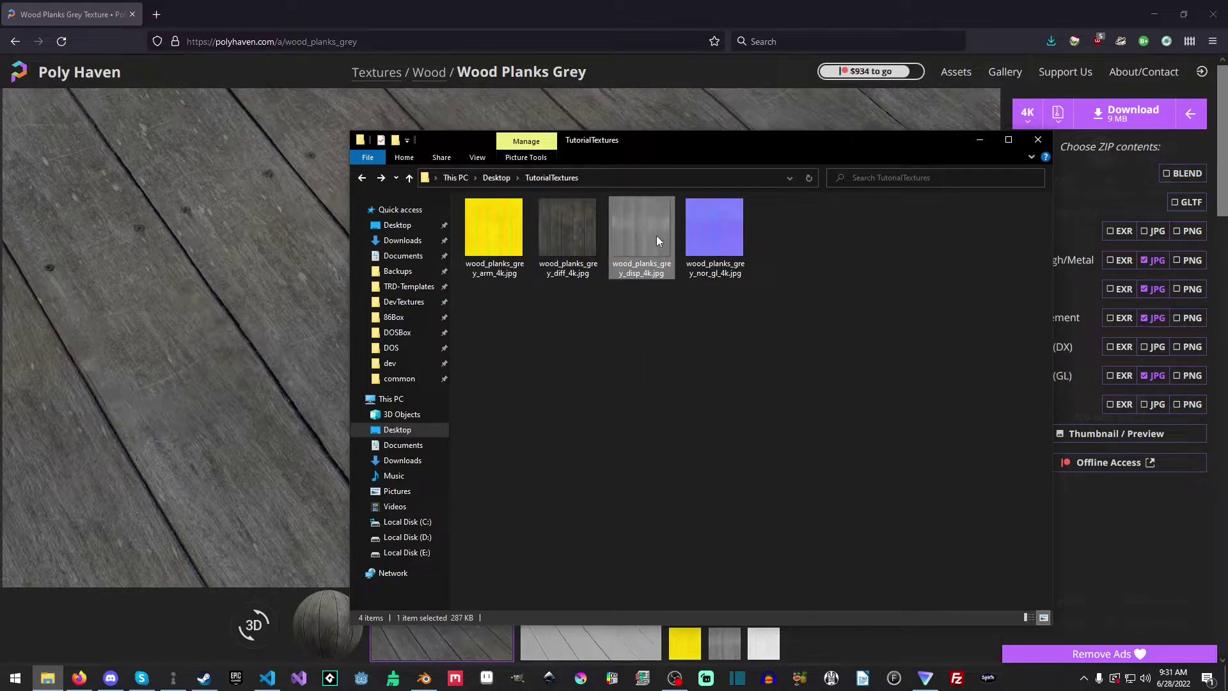
left_click(718, 233)
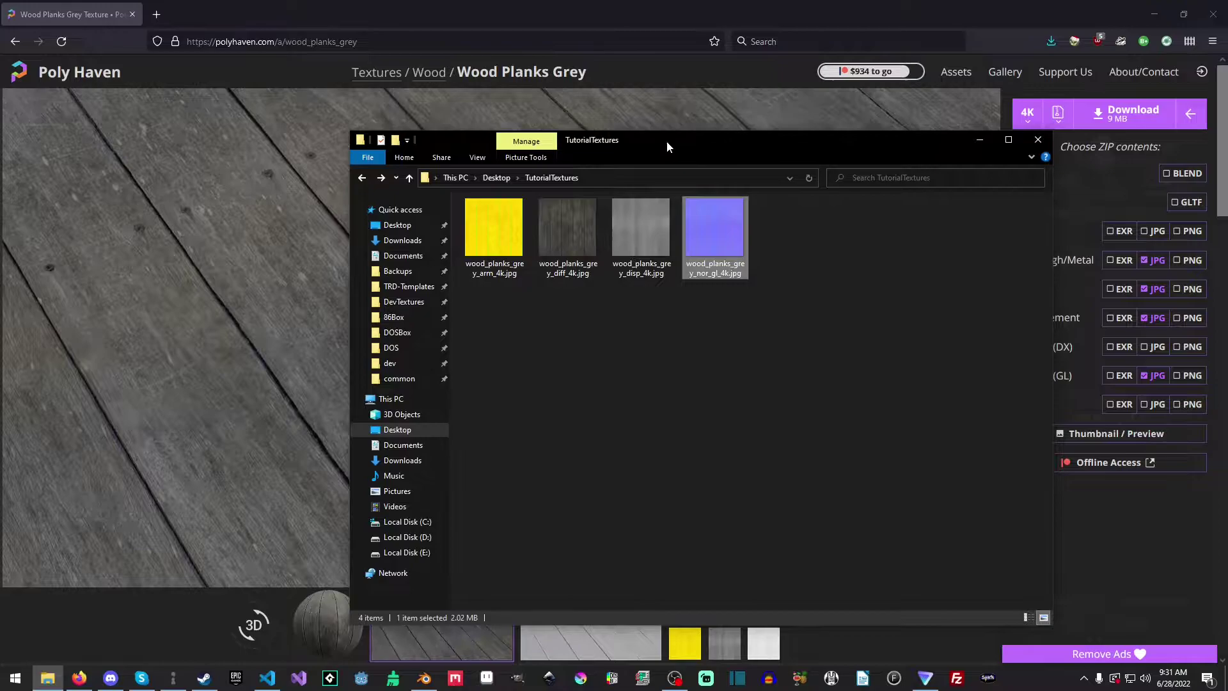
- Return to the Poly Haven download panel and point out the Normal (DX) map option
key("alt+Tab")
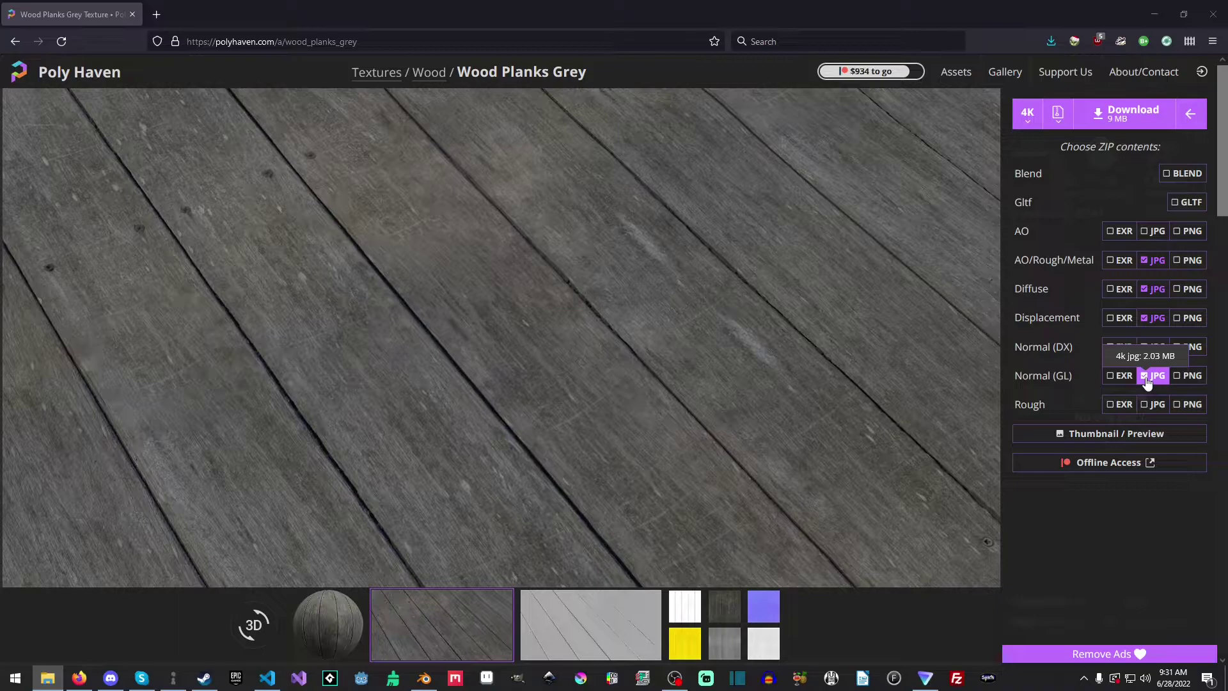
left_click_drag(1014, 347, 1079, 347)
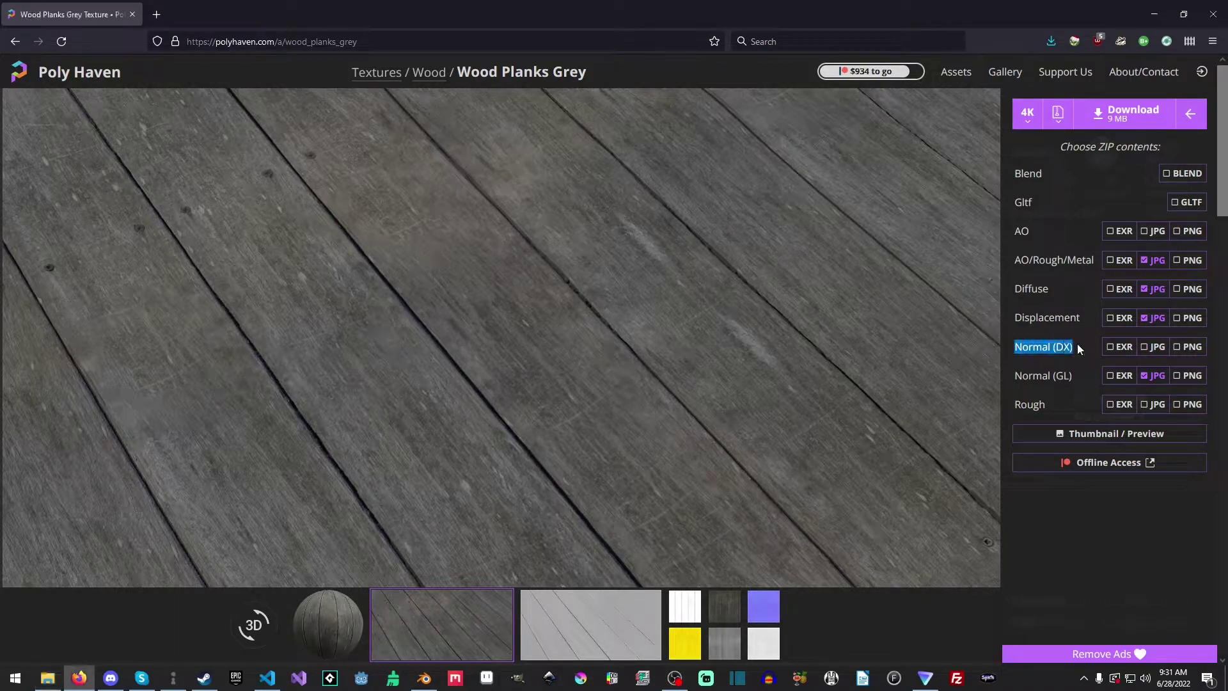
left_click(1078, 347)
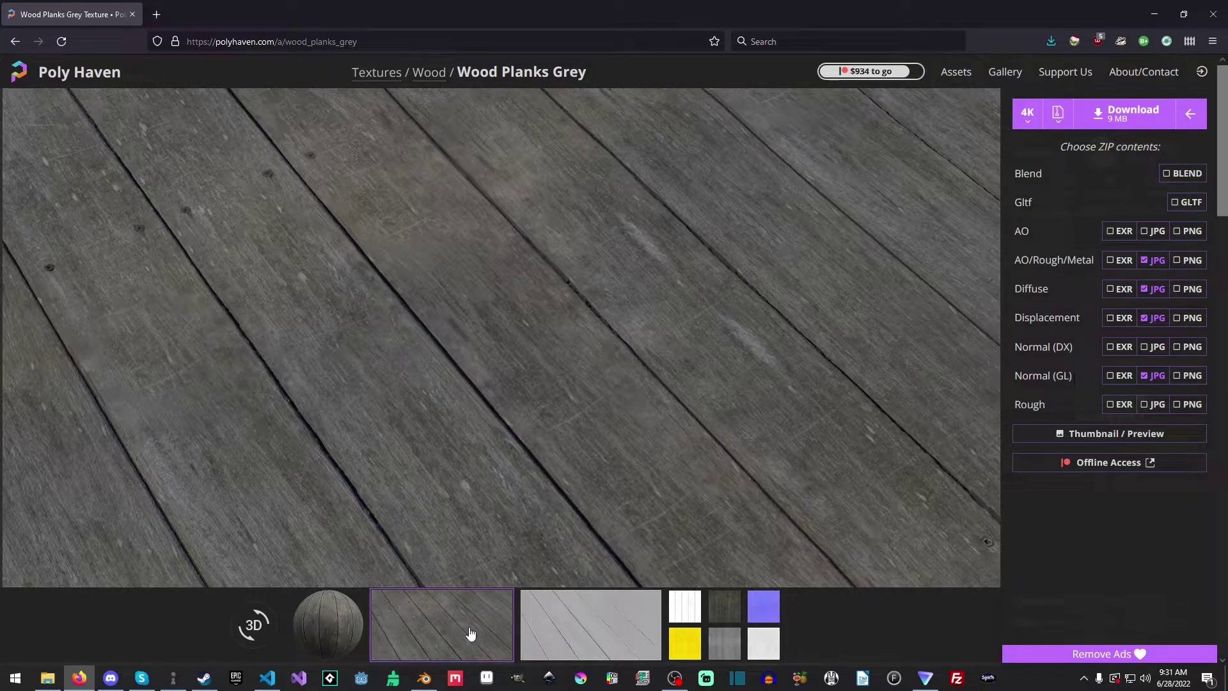
- Delete the default cube and add a plane at the origin
mouse_move(424, 678)
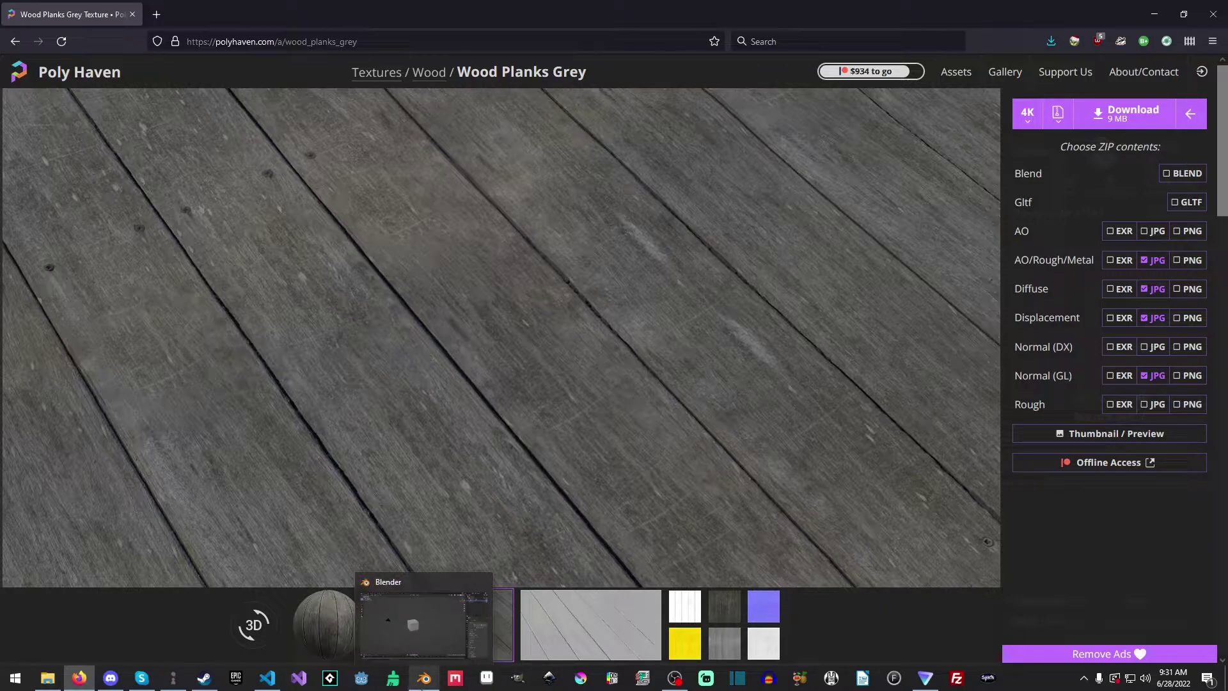
left_click(425, 679)
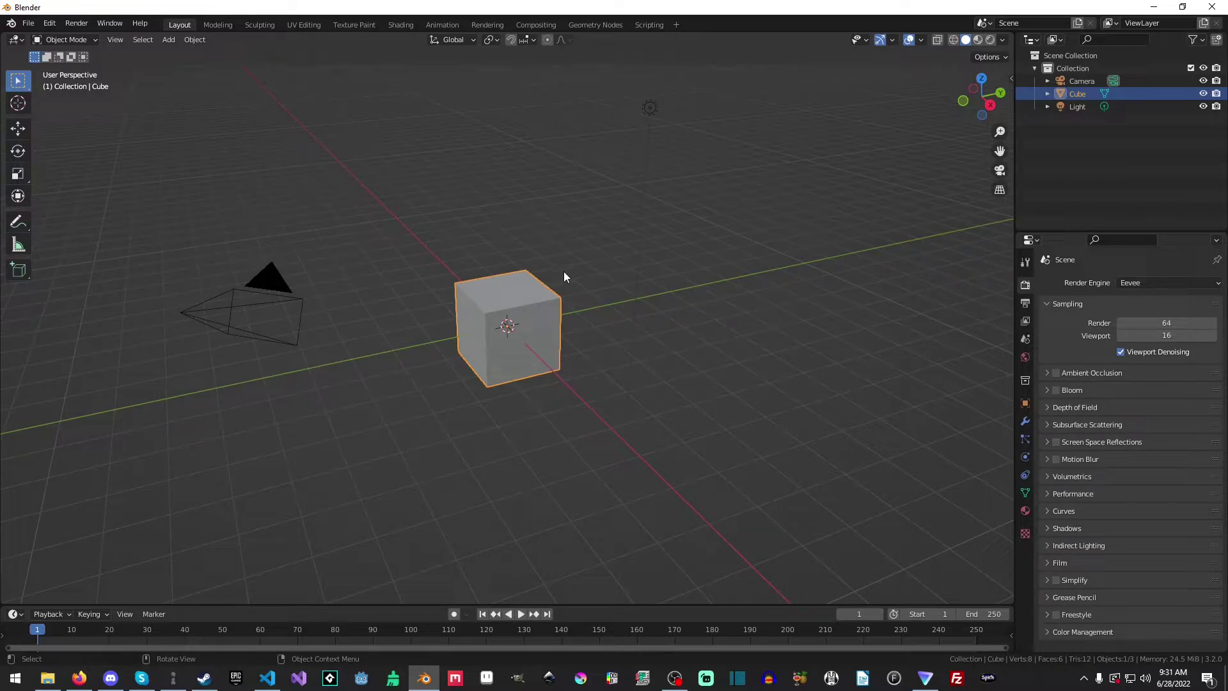
key("x")
left_click(557, 328)
key("shift+a")
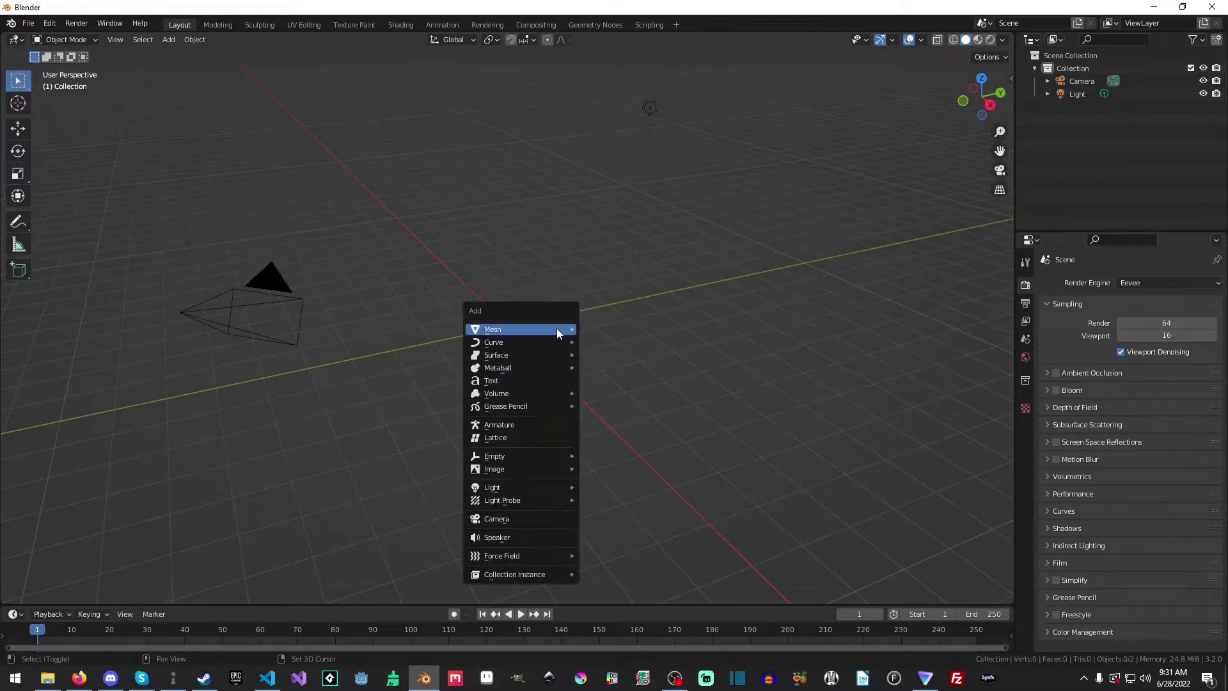
mouse_move(556, 328)
key("Escape")
key("shift+a")
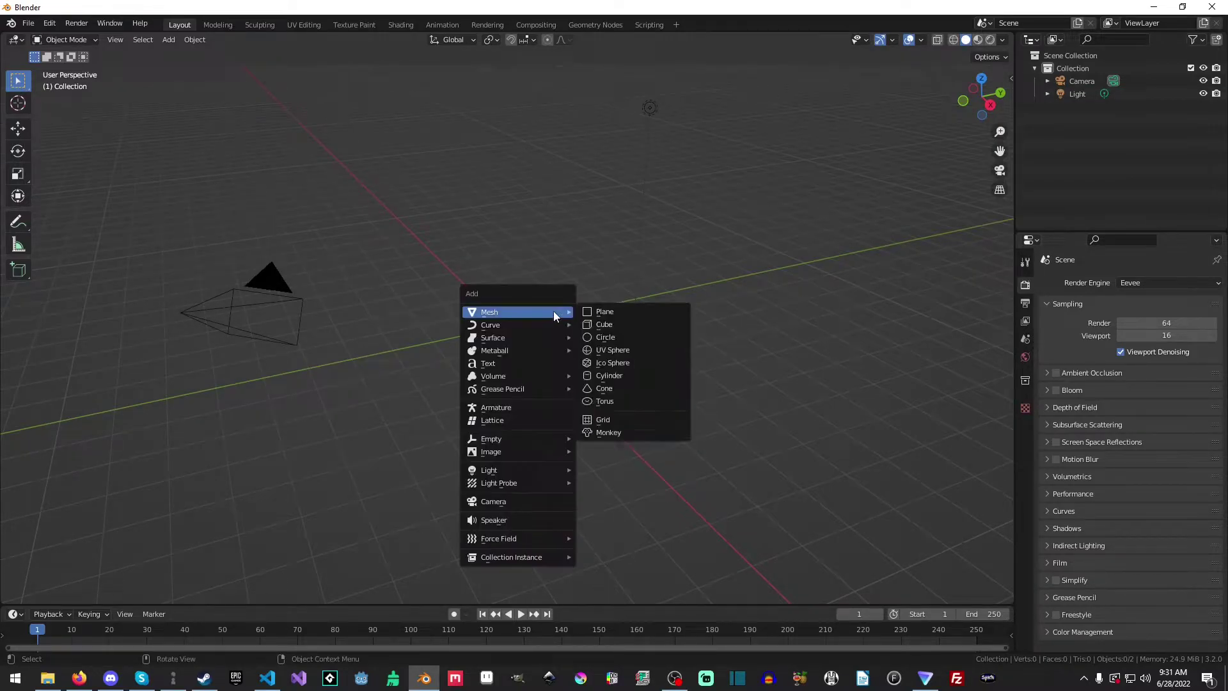
left_click(600, 312)
- Scale the plane by 5, apply its scale, and switch to rendered shading
key("s")
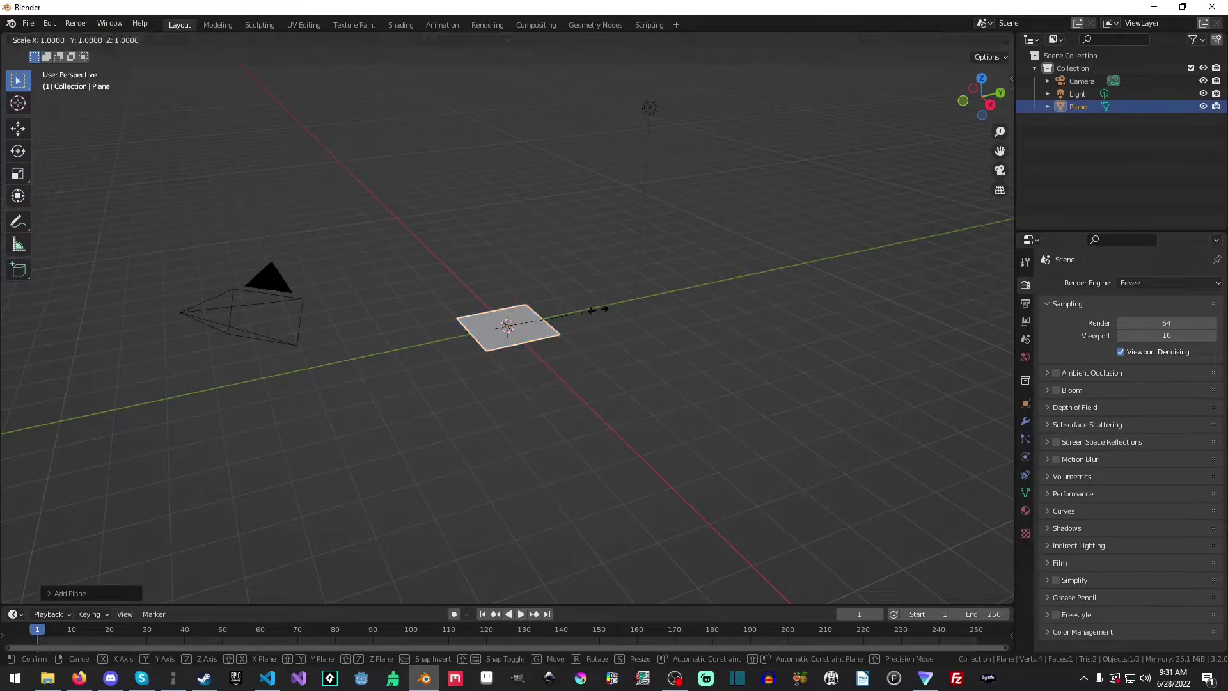
key("5")
key("Return")
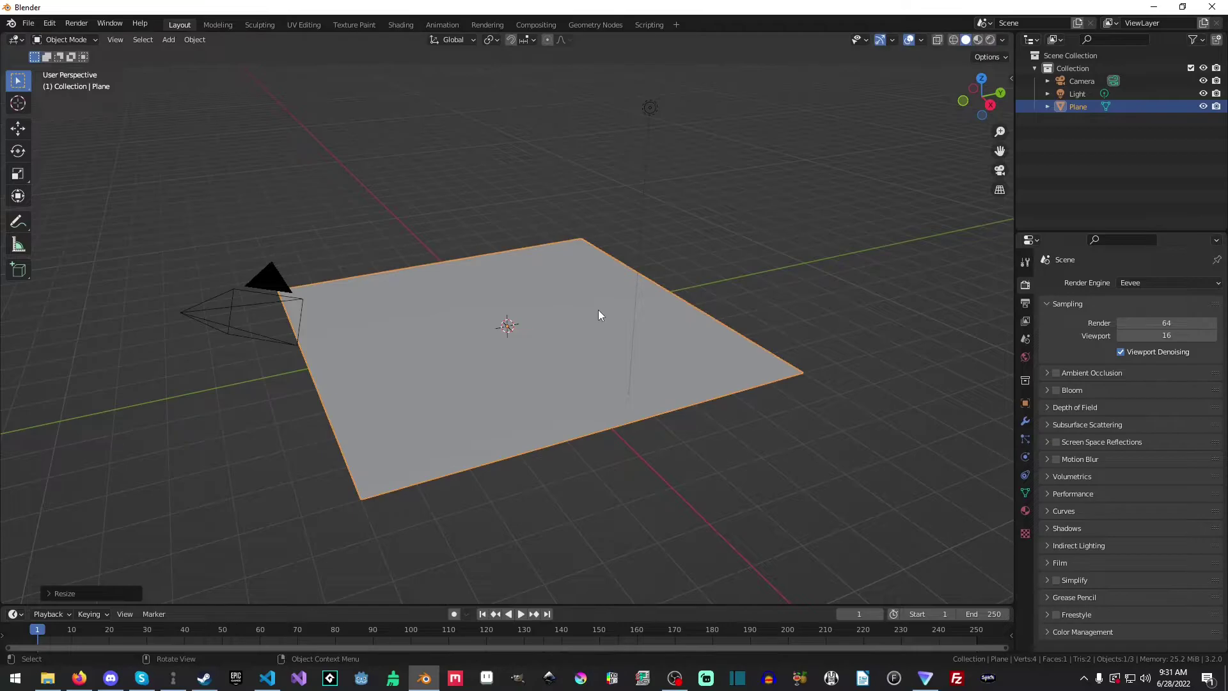
key("ctrl+a")
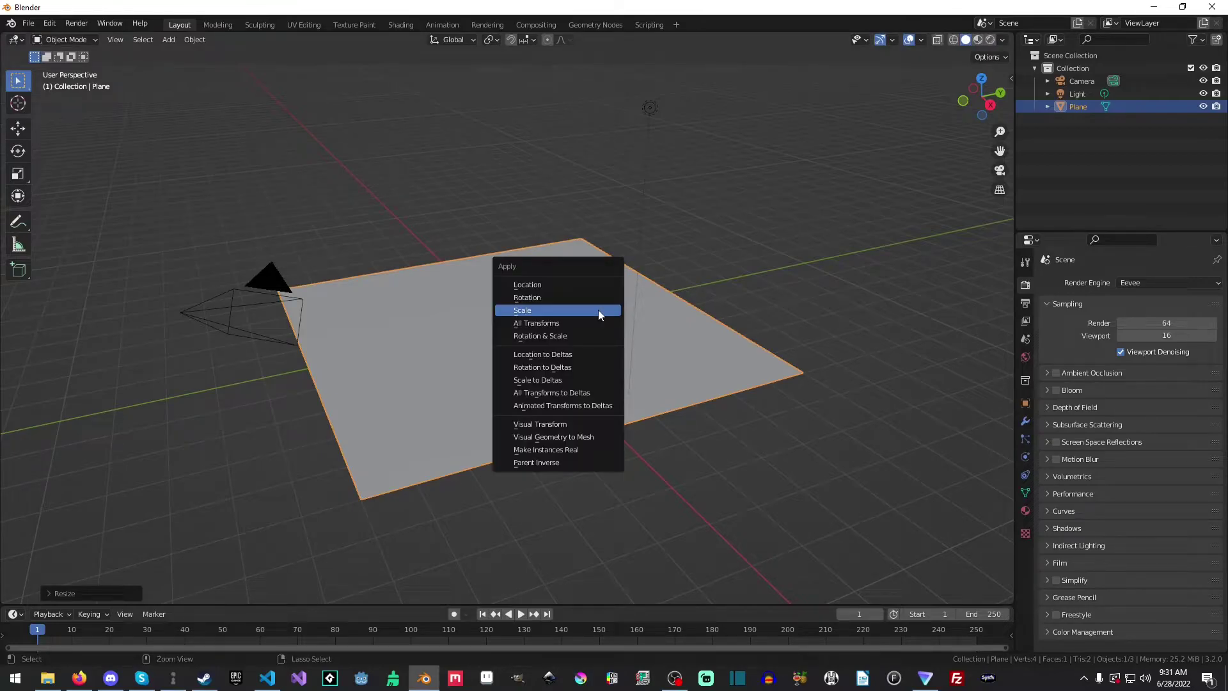
left_click(599, 313)
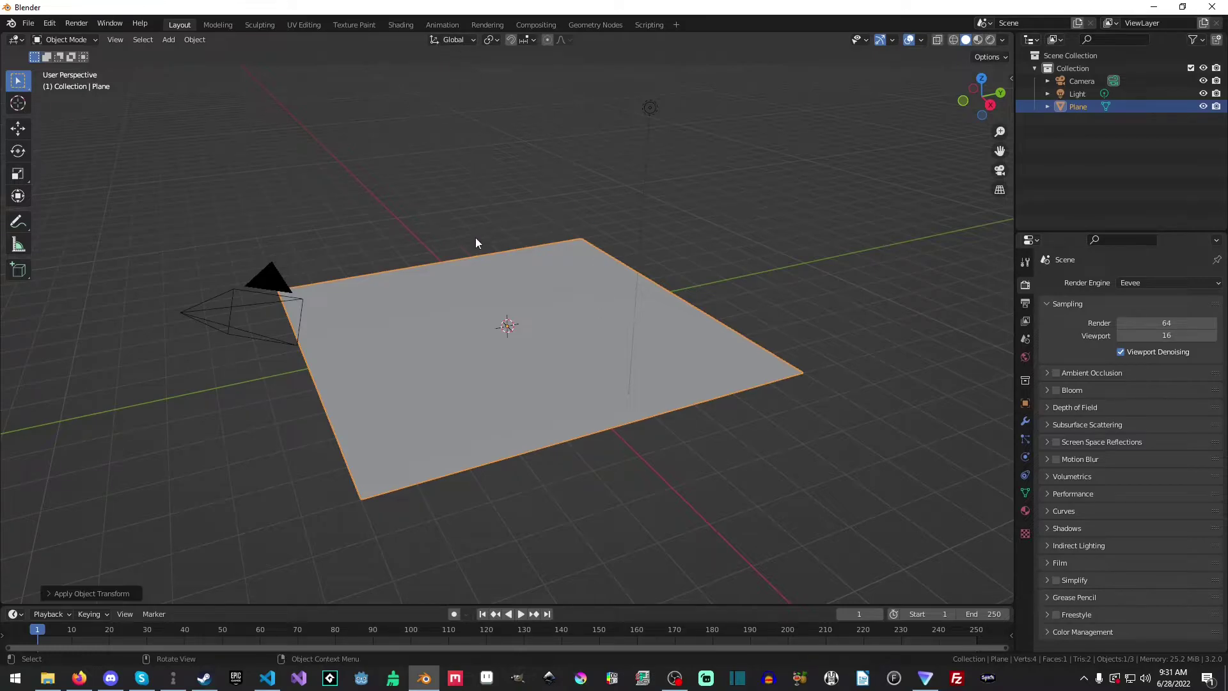
key("z")
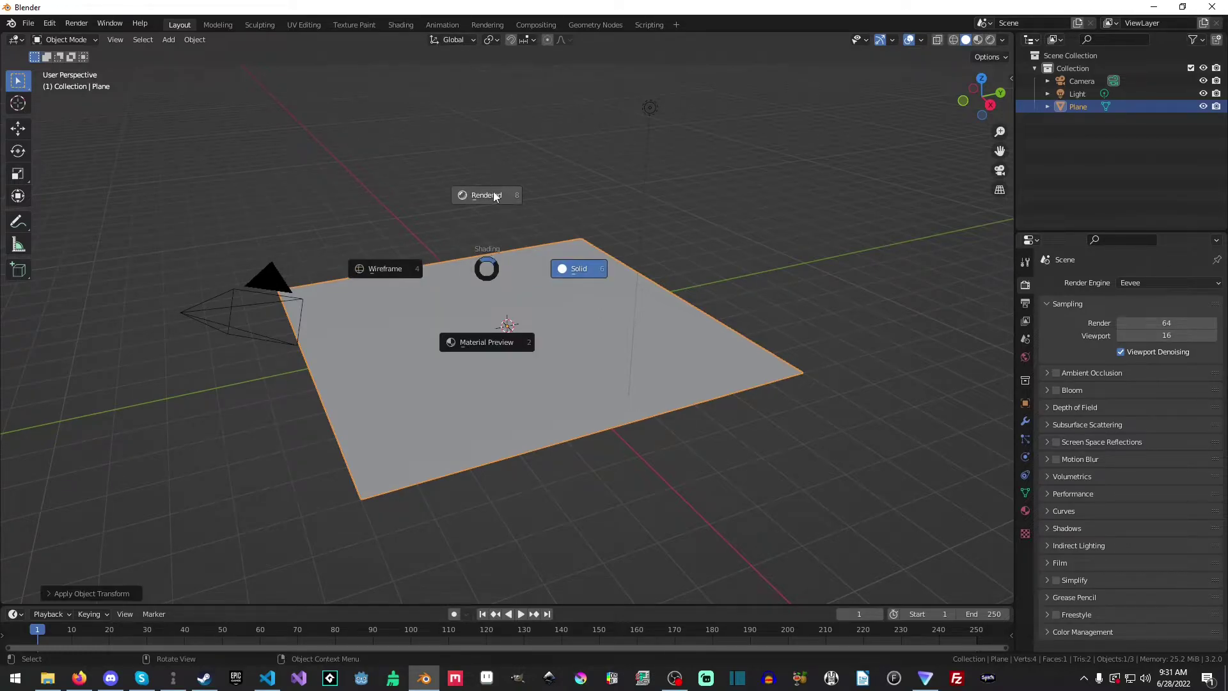
left_click(491, 195)
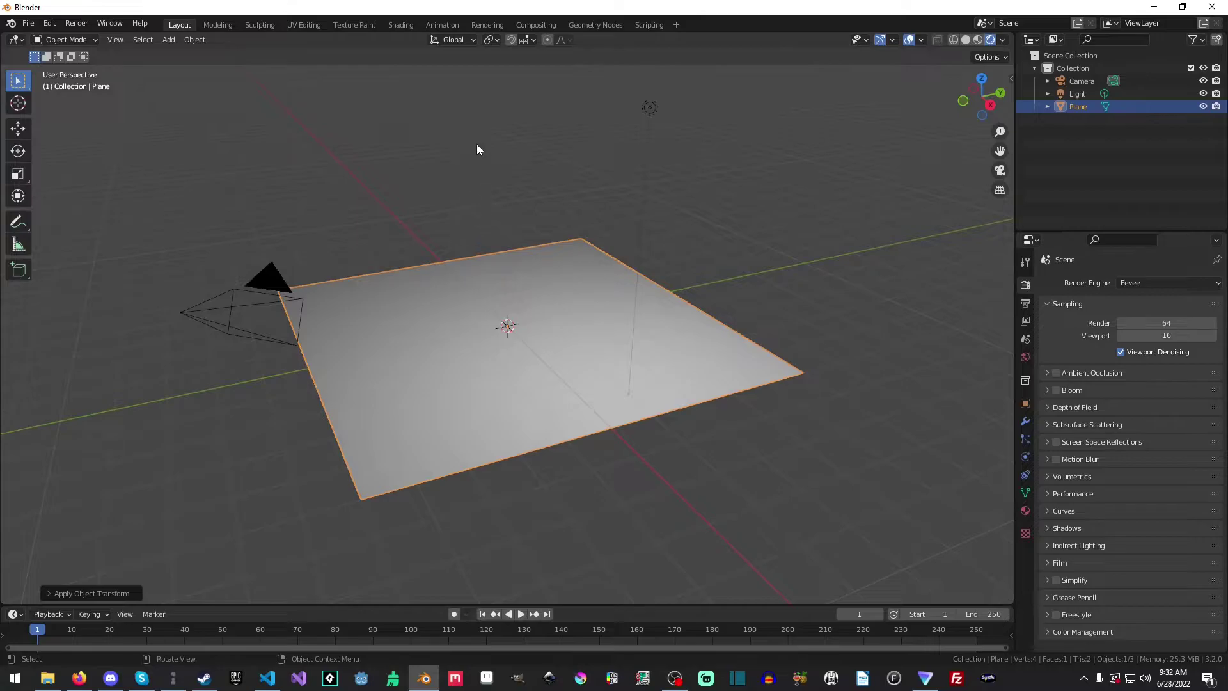
- In the Shading workspace with Material Preview, assign the existing material 'Material' to the plane
left_click(487, 25)
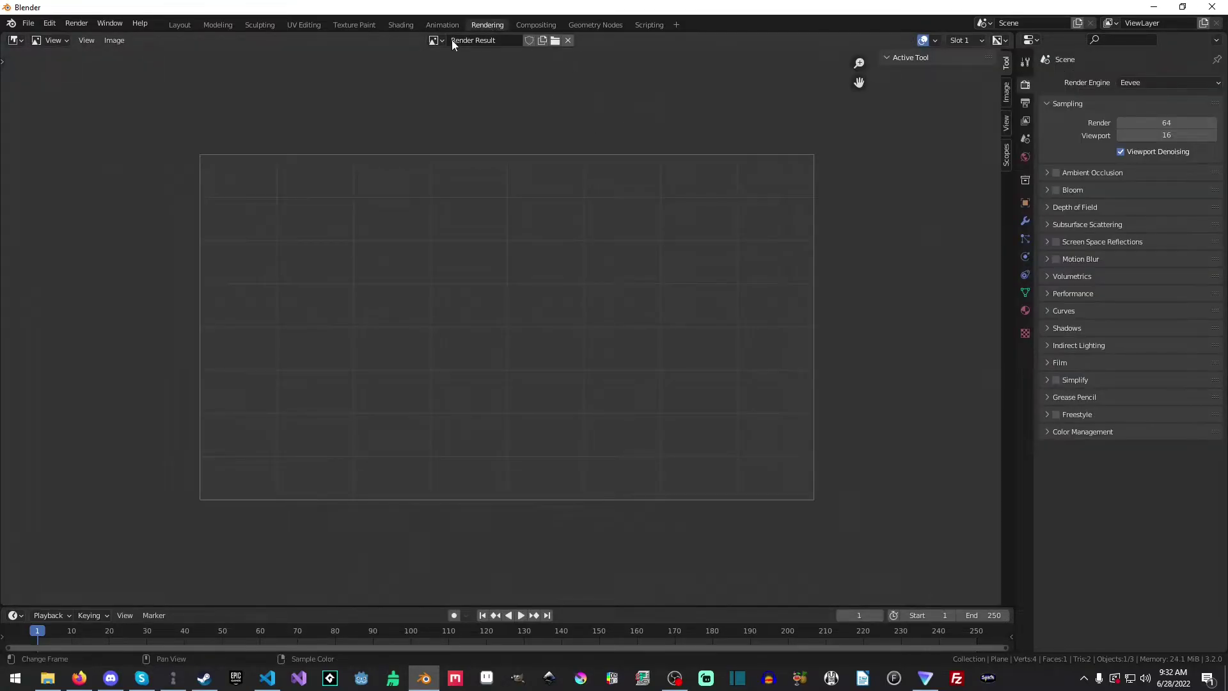
left_click(401, 25)
key("z")
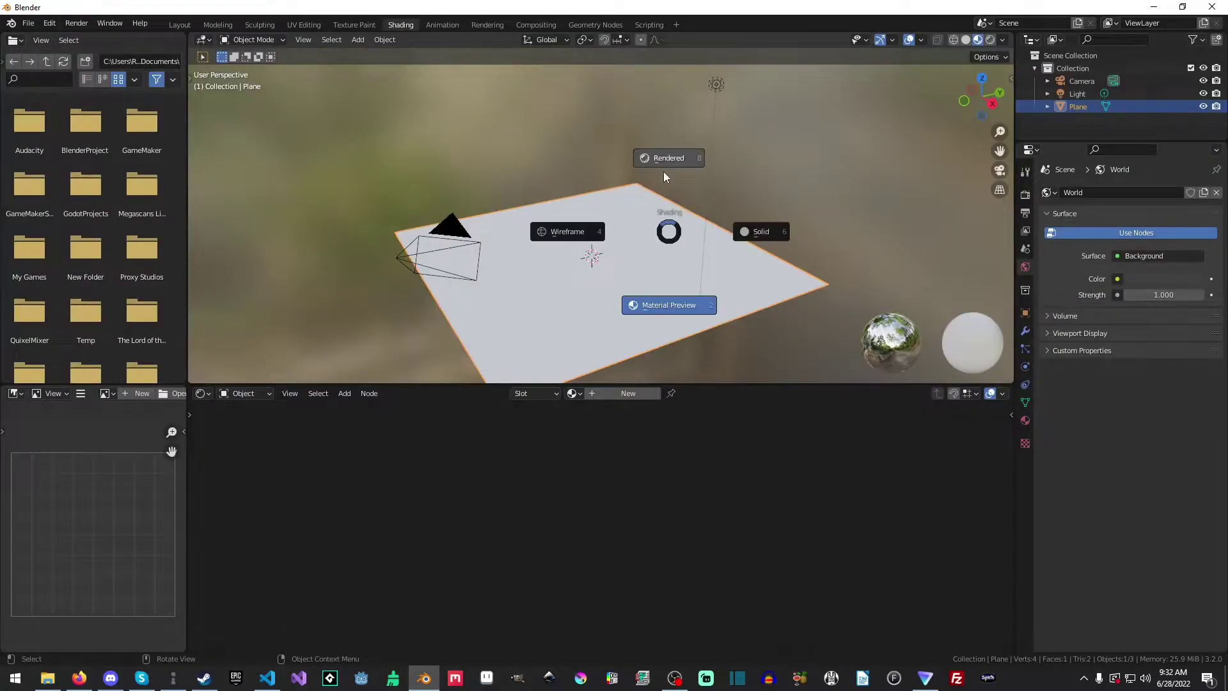
left_click(663, 160)
mouse_move(643, 179)
middle_mouse_down()
mouse_move(693, 202)
mouse_move(573, 197)
mouse_move(618, 240)
middle_mouse_up()
key("z")
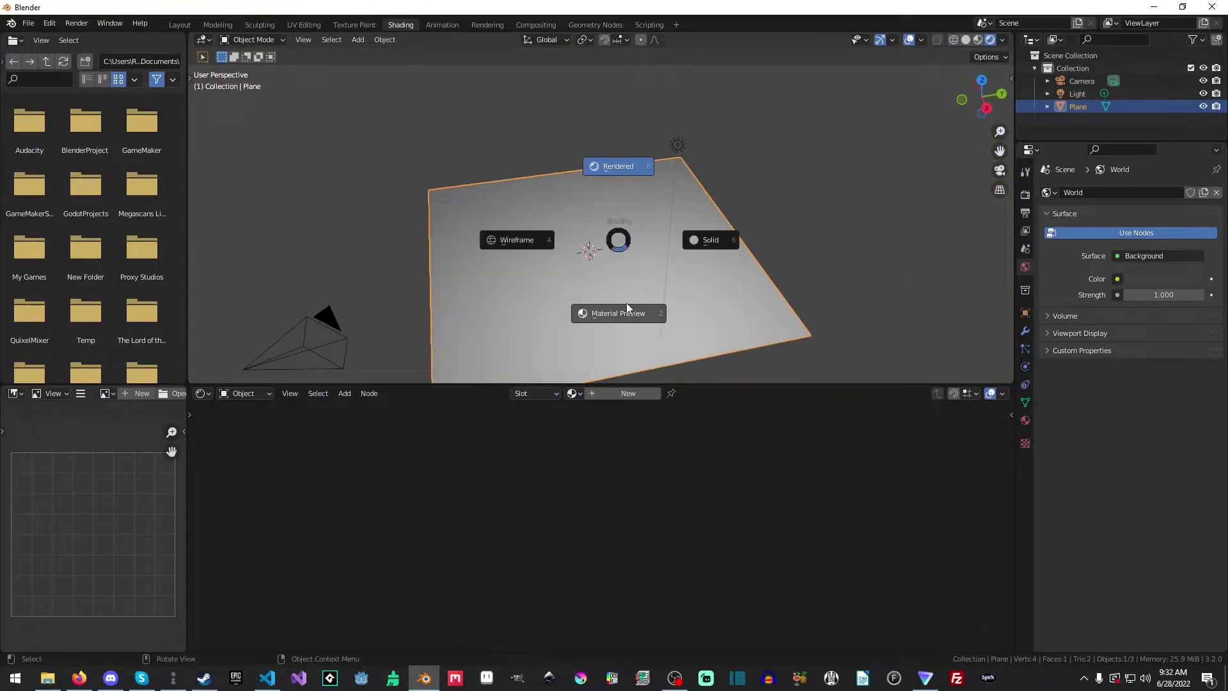
left_click(627, 308)
mouse_move(613, 312)
middle_mouse_down()
mouse_move(686, 263)
mouse_move(719, 181)
mouse_move(620, 216)
mouse_move(630, 264)
middle_mouse_up()
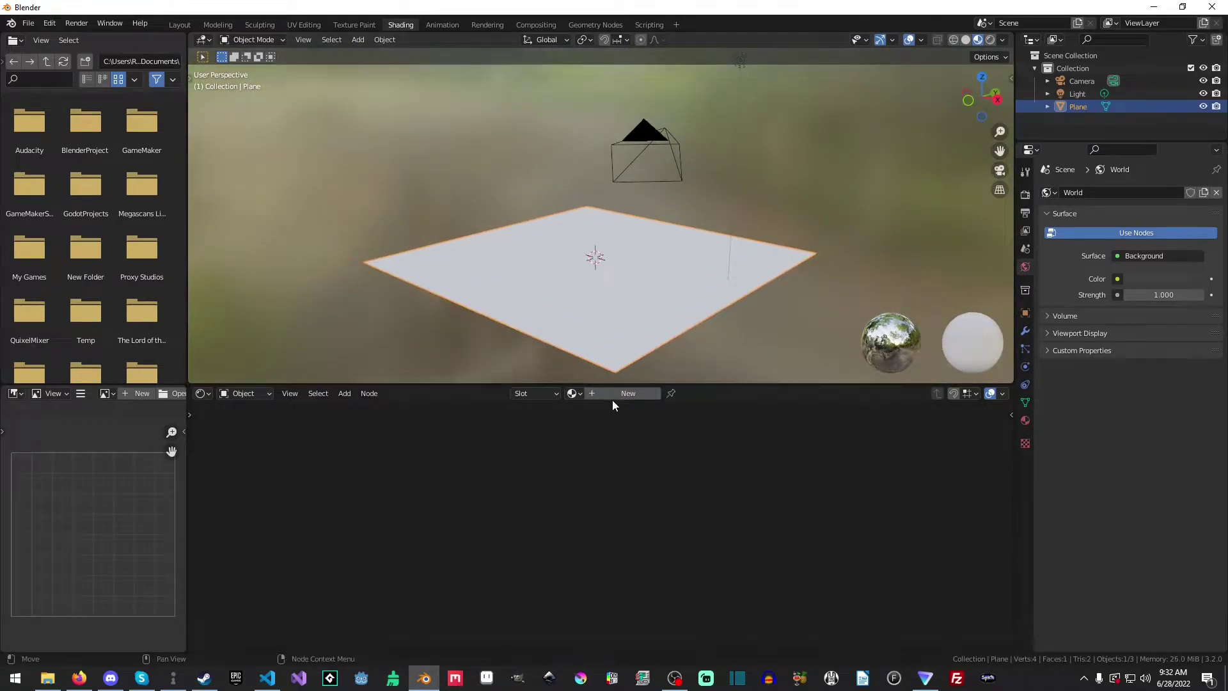
left_click(575, 394)
left_click(600, 413)
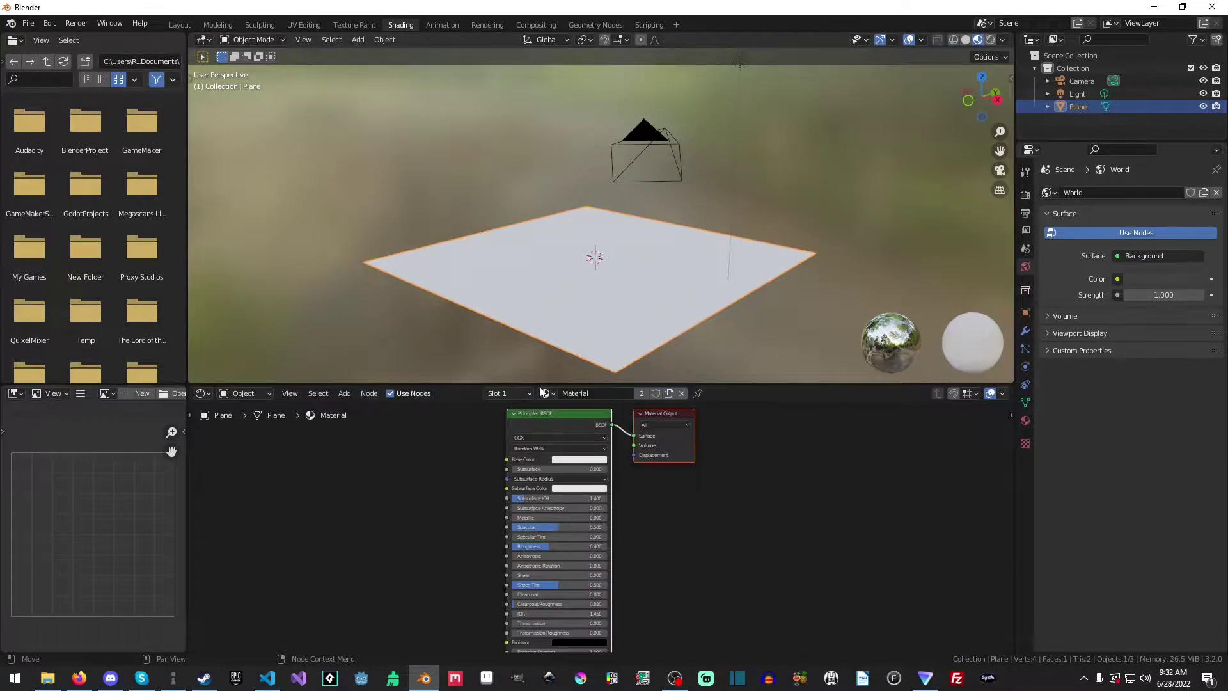
- Add a Texture Coordinate node via search and place it left of the Principled BSDF
middle_click_drag(472, 467, 633, 480)
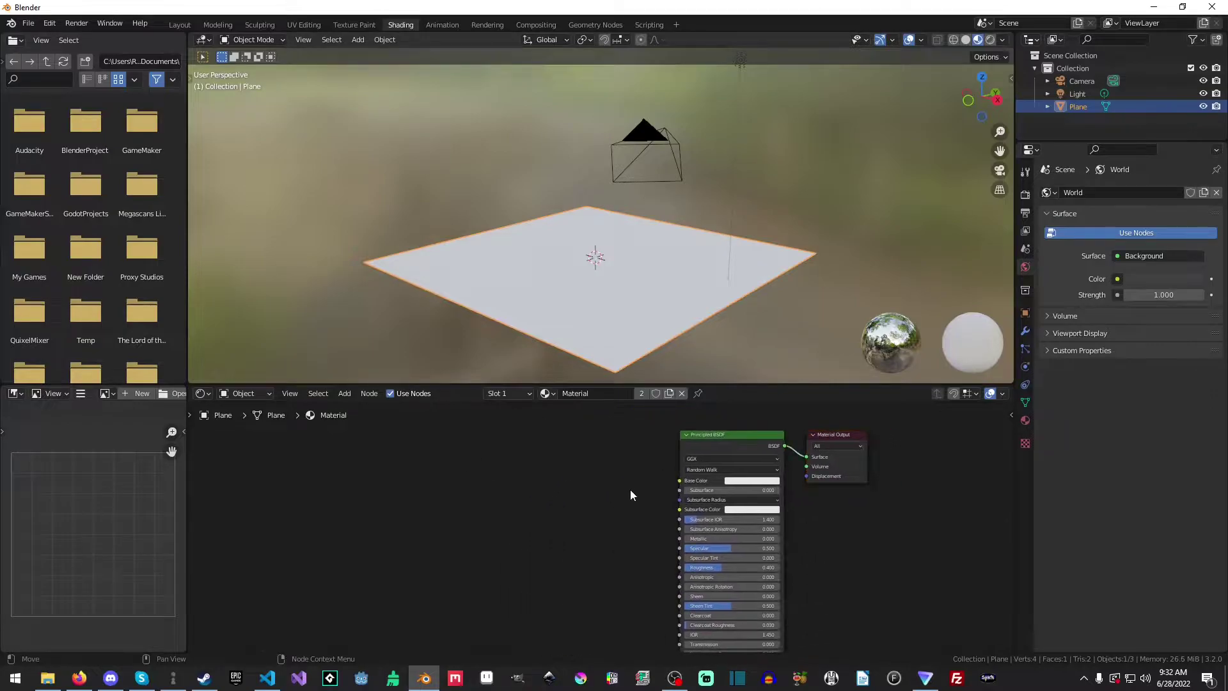
left_click(47, 678)
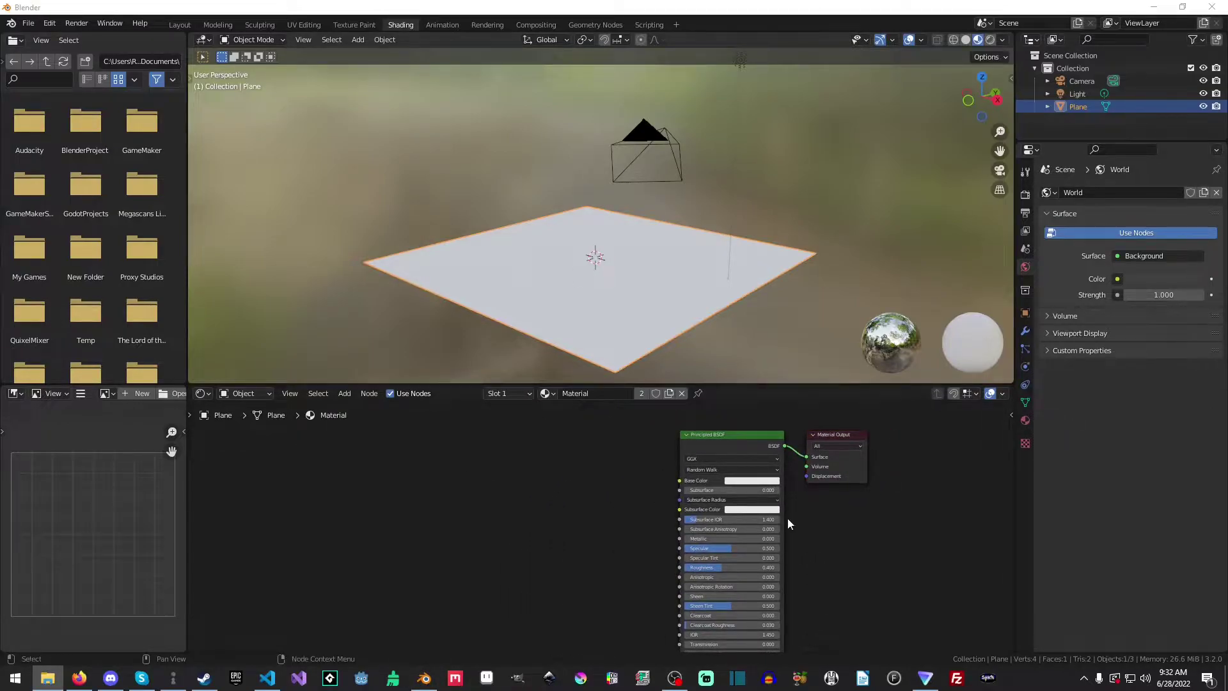
middle_click_drag(495, 499, 517, 505)
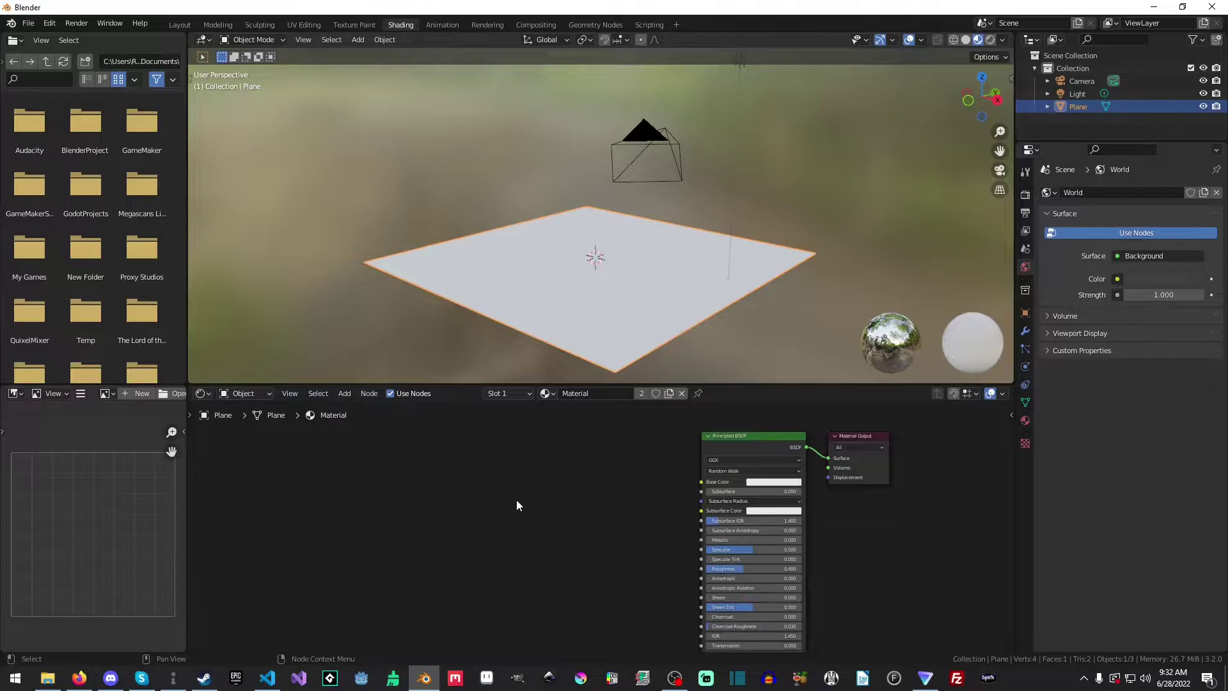
key("shift+a")
left_click(516, 498)
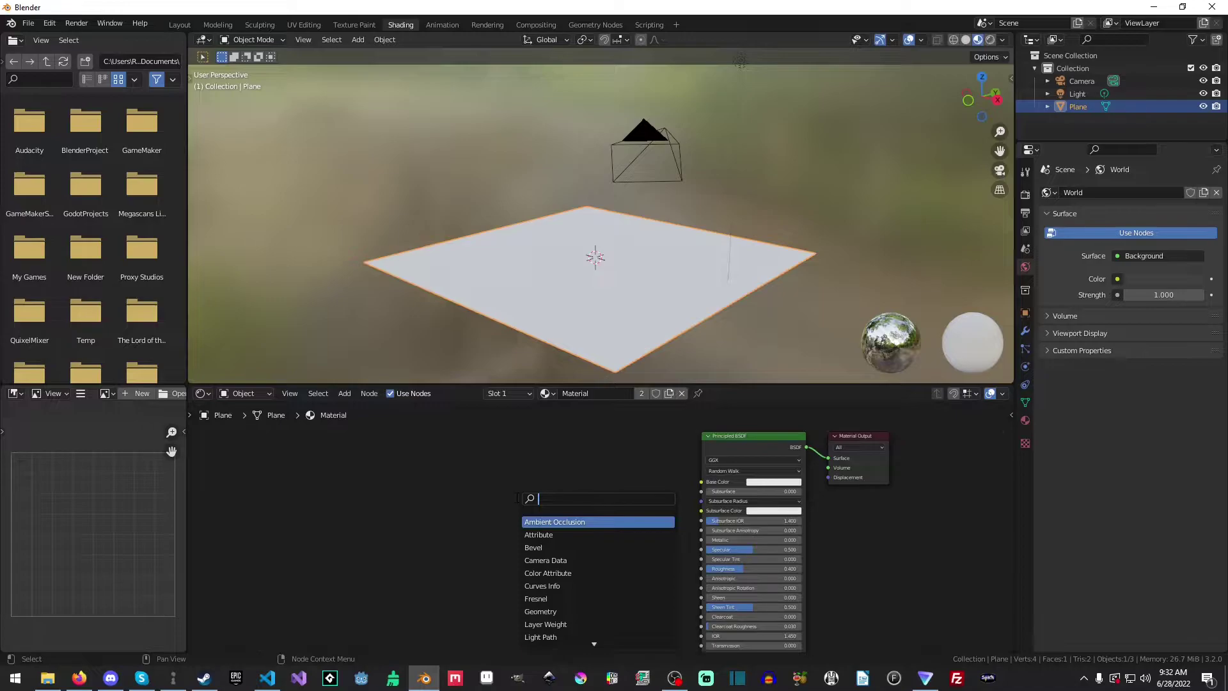
type("coord")
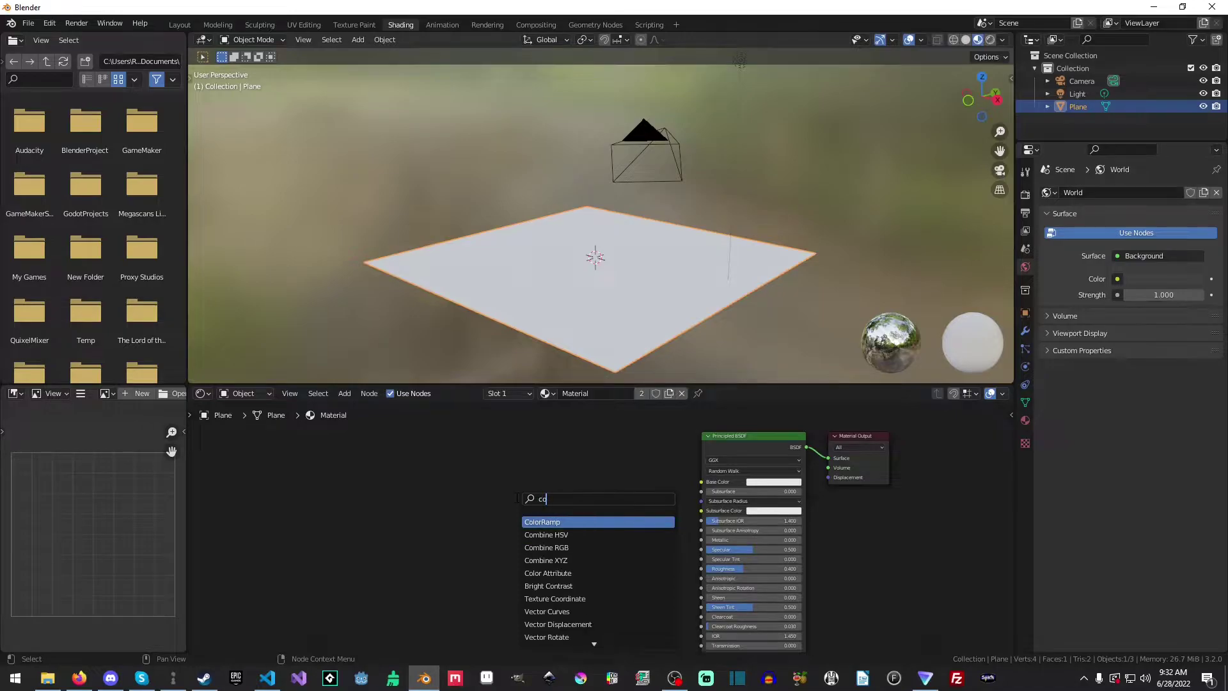
key("Return")
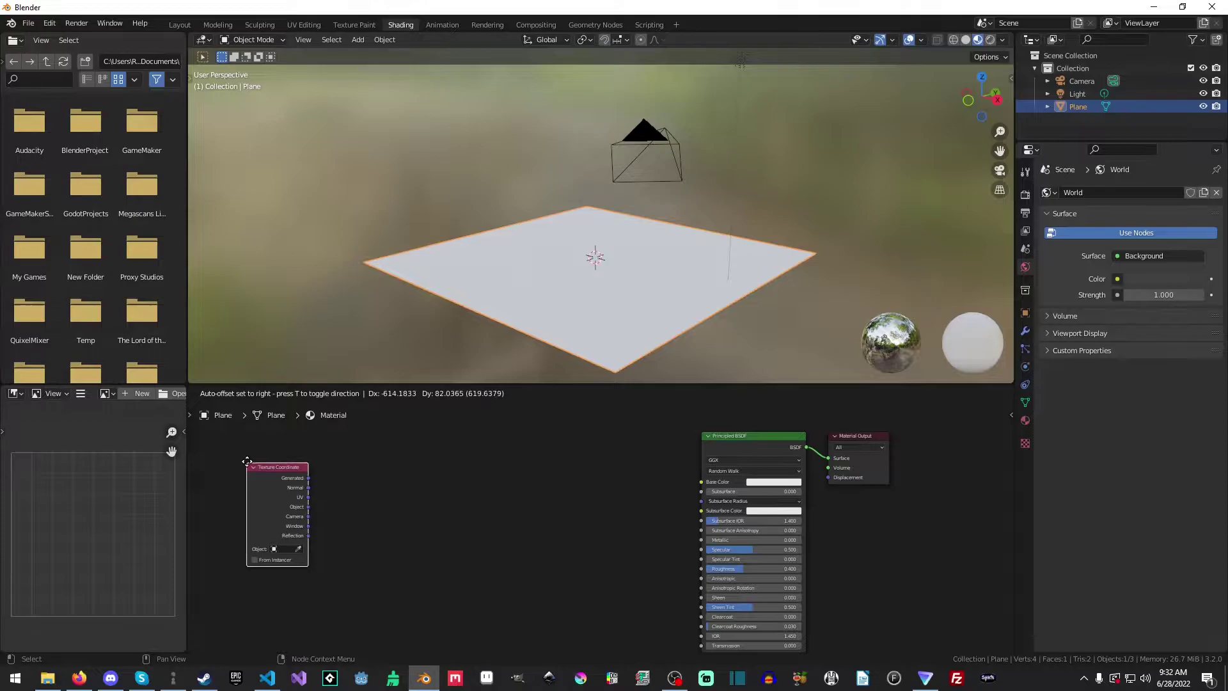
left_click(247, 453)
- Frame all nodes, enlarge the node editor, and nudge the Texture Coordinate node up-left
scroll(404, 493, "up", 3)
scroll(403, 493, "down", 3)
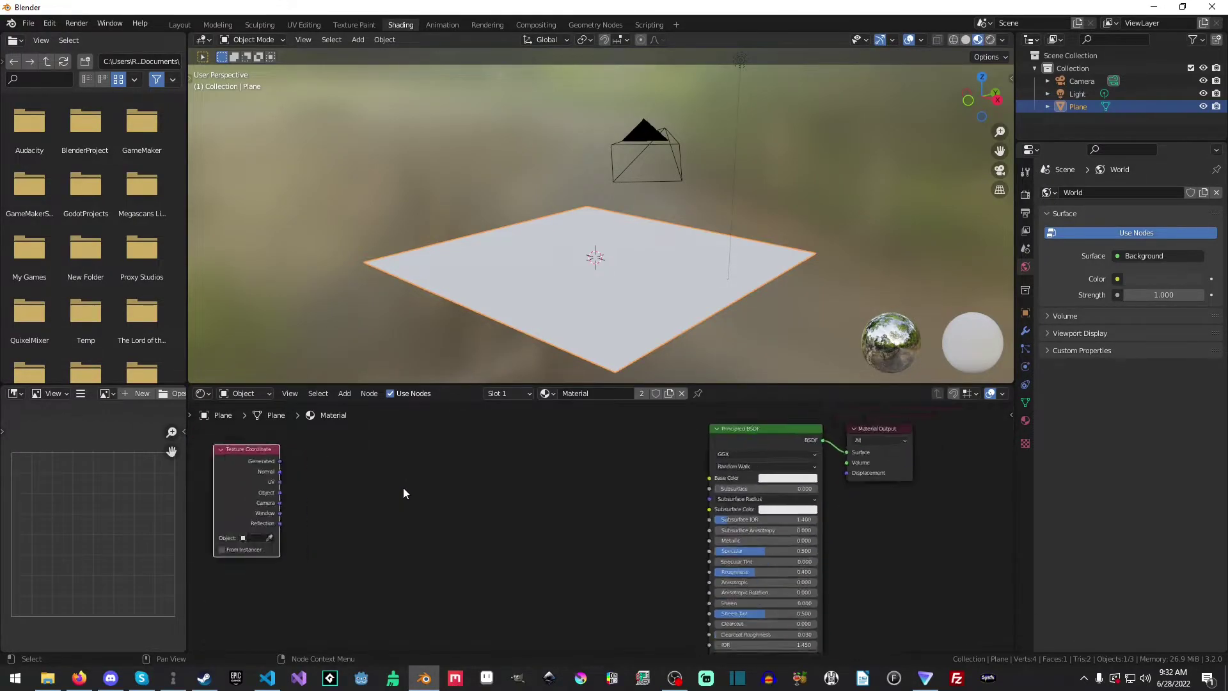
key("Home")
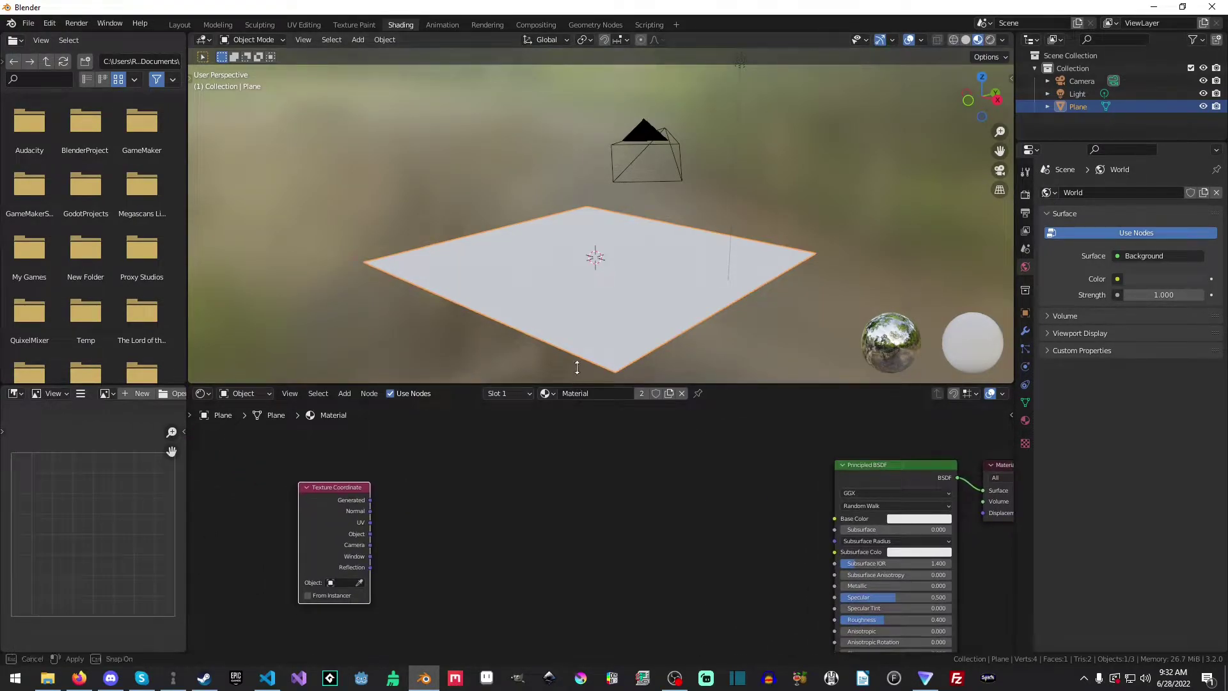
left_click_drag(576, 383, 574, 248)
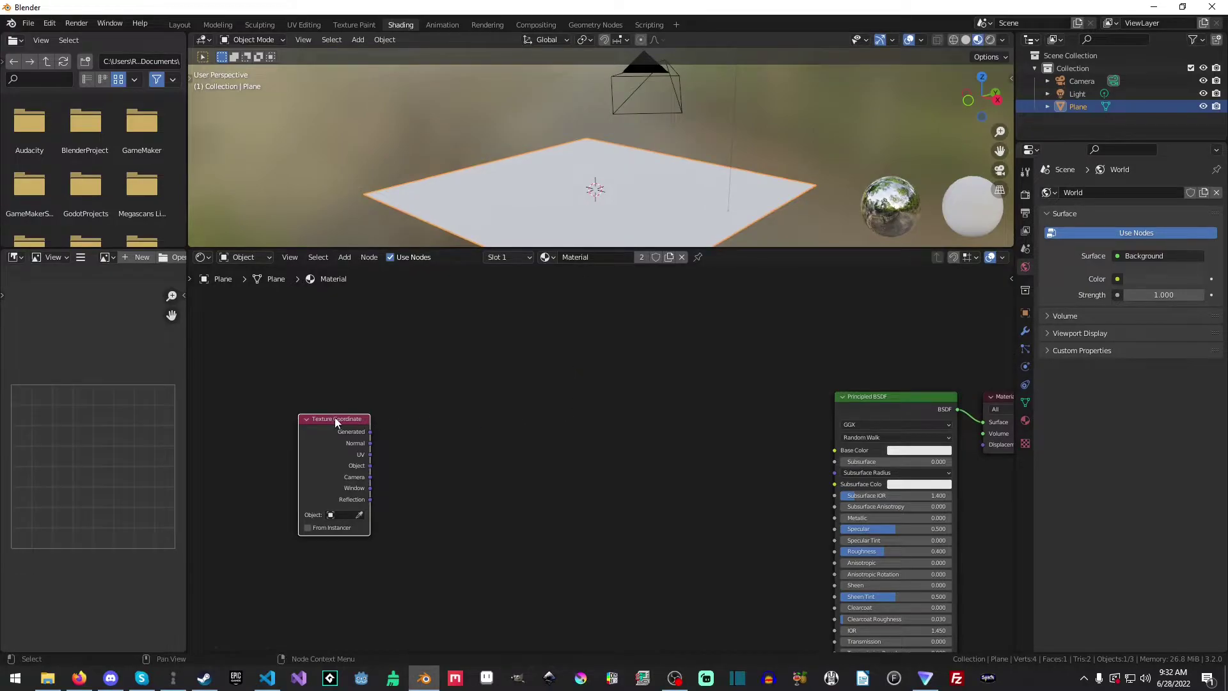
middle_click_drag(497, 171, 619, 194)
scroll(647, 165, "up", 3)
scroll(647, 165, "down", 2)
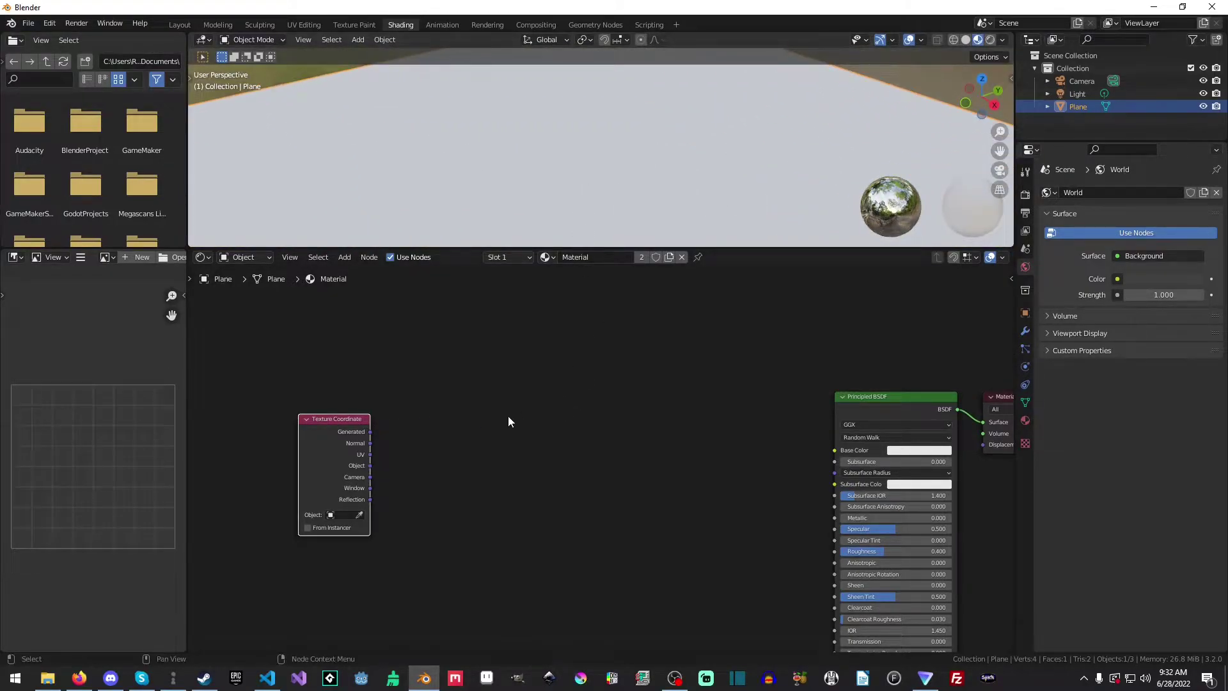
left_click_drag(334, 419, 302, 402)
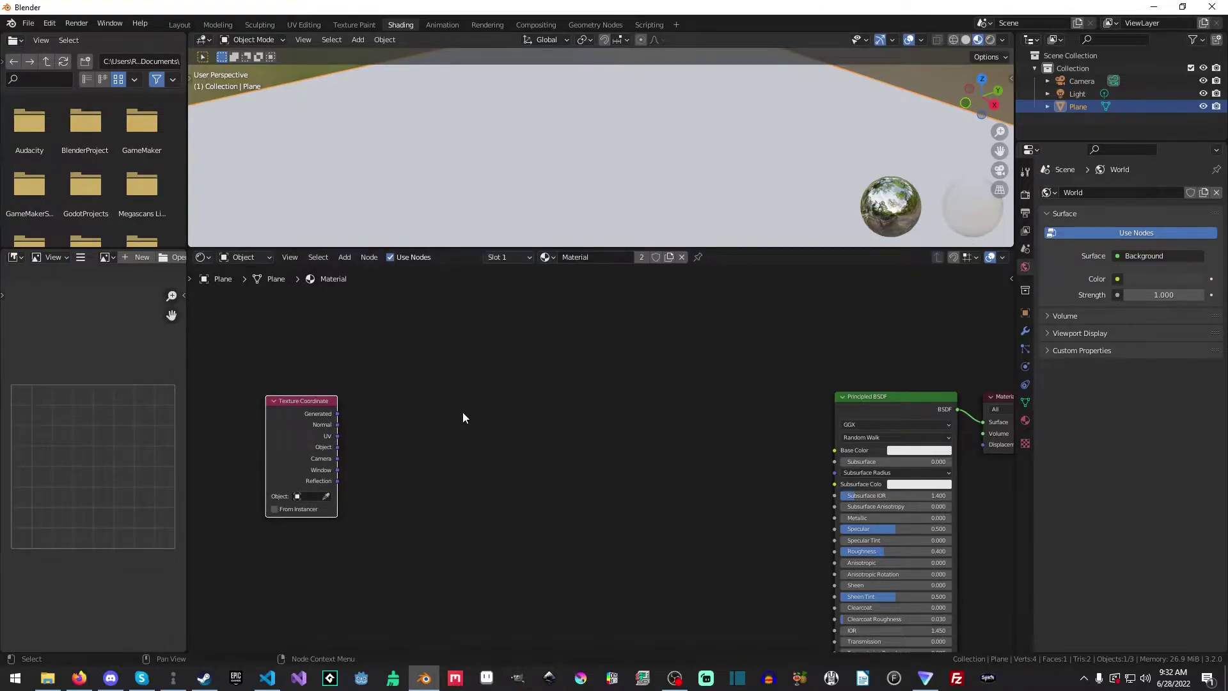
left_click(463, 413)
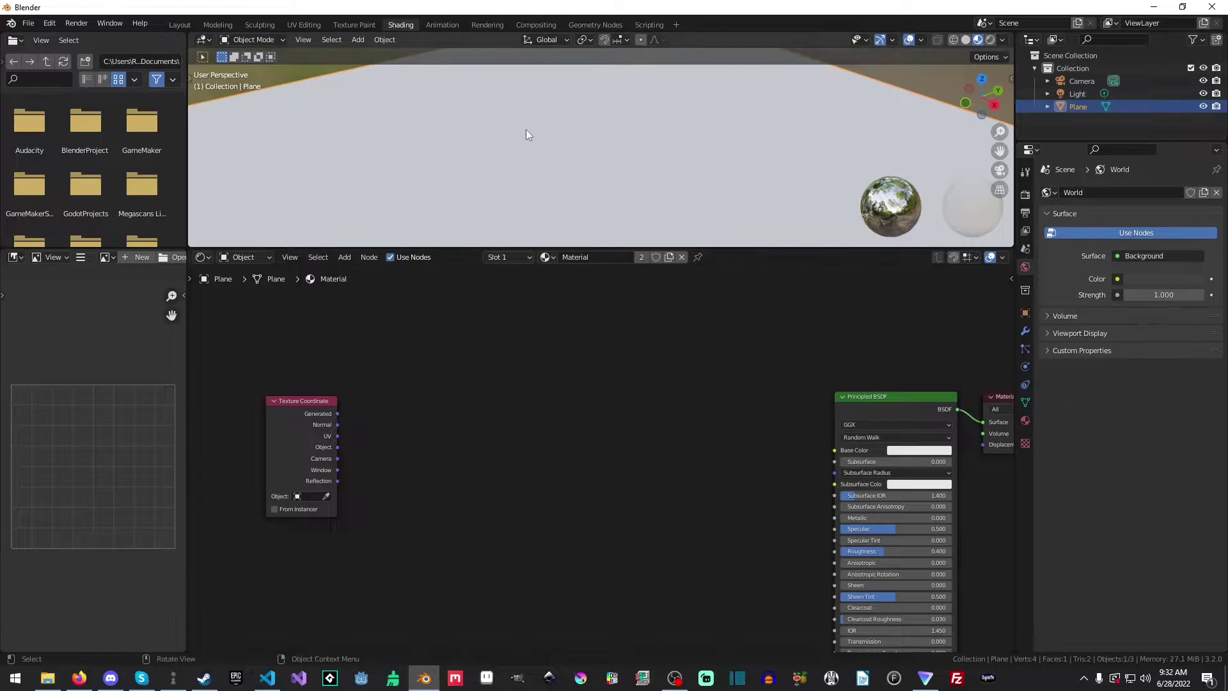
- Preview the plane in the Layout workspace, then return to Shading
left_click(180, 25)
middle_click_drag(490, 305, 445, 217)
left_click(399, 25)
- Add a Mapping node fed by the UV output and set its Scale to 2
key("shift+a")
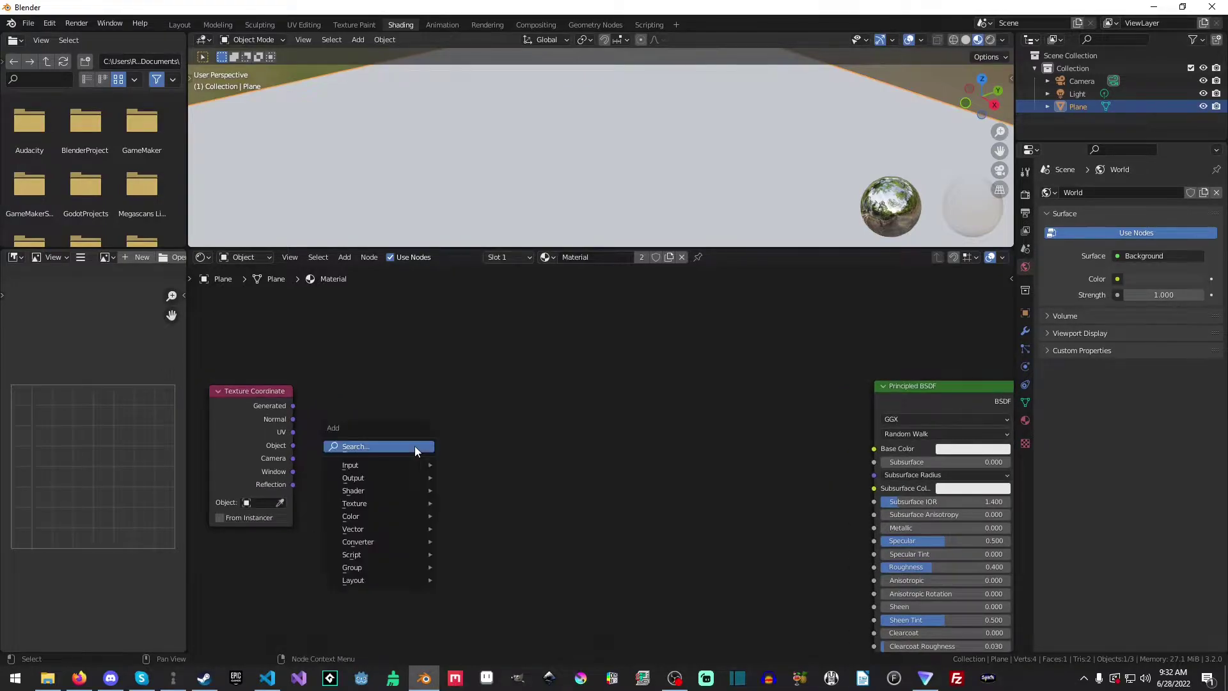
left_click(415, 446)
type("mapping")
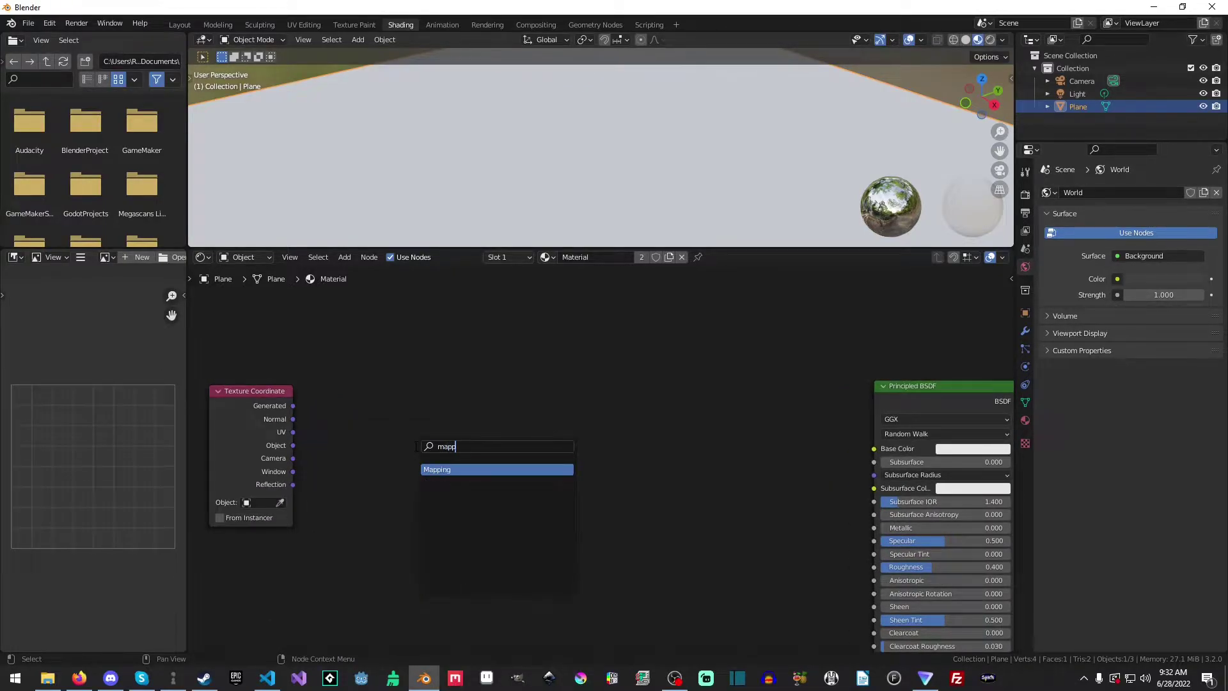
key("Return")
left_click(356, 378)
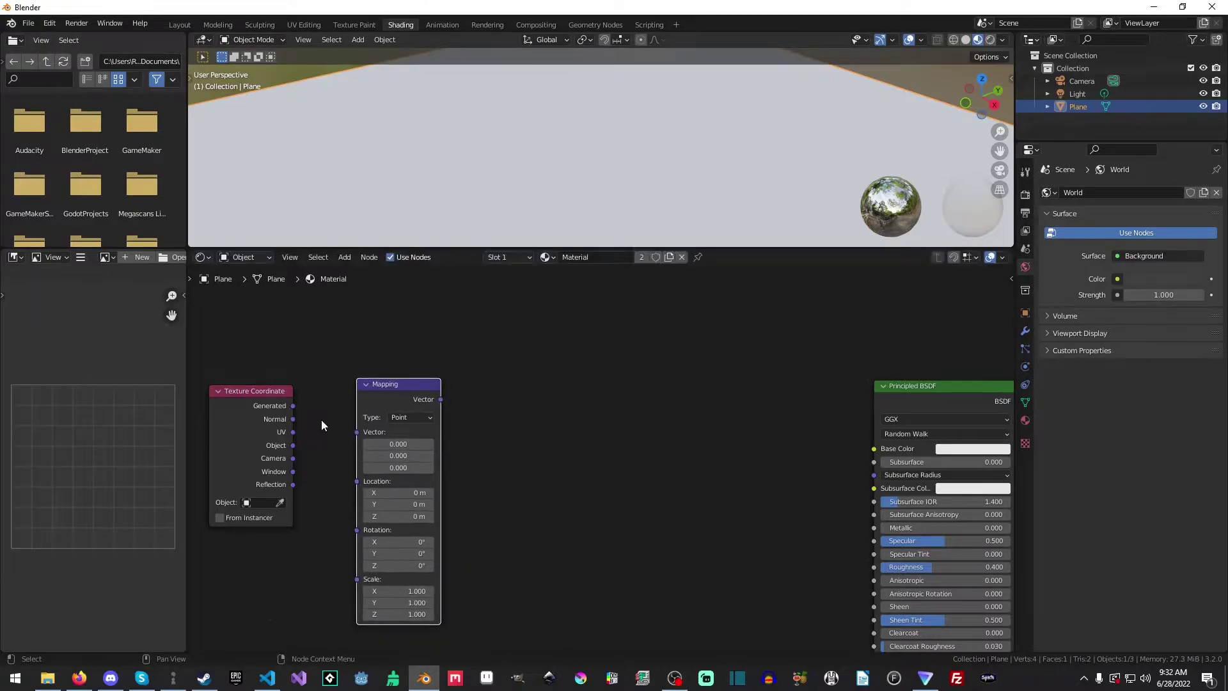
left_click_drag(292, 432, 358, 431)
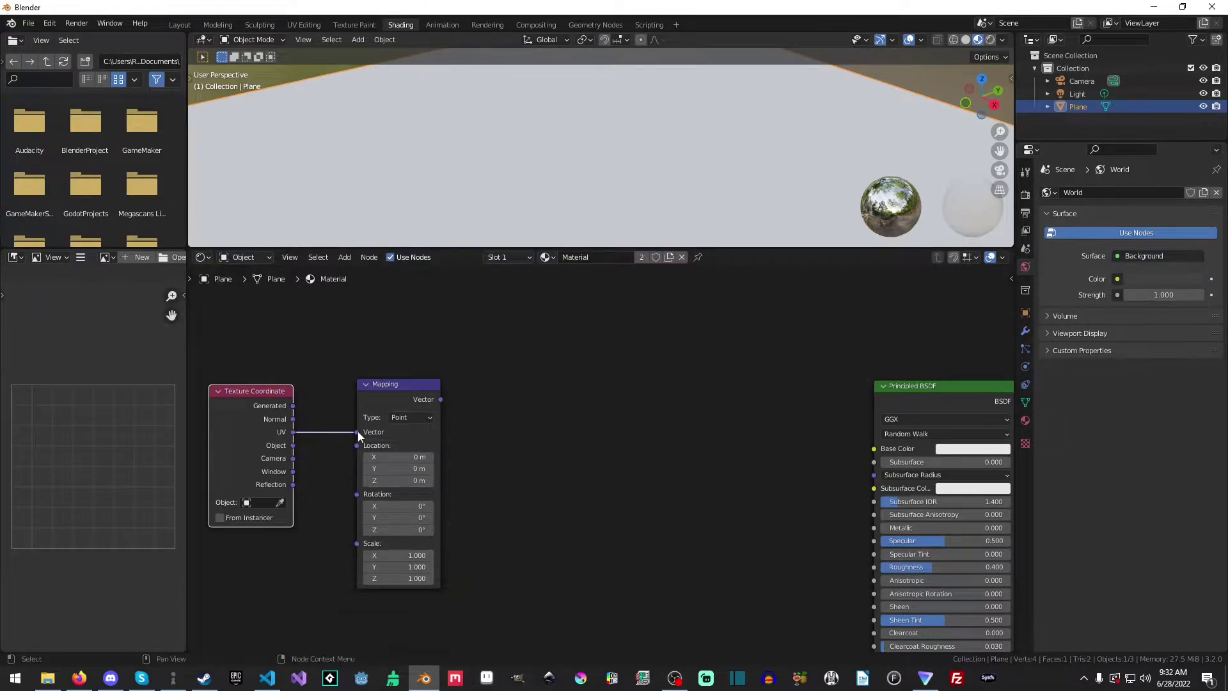
left_click(415, 557)
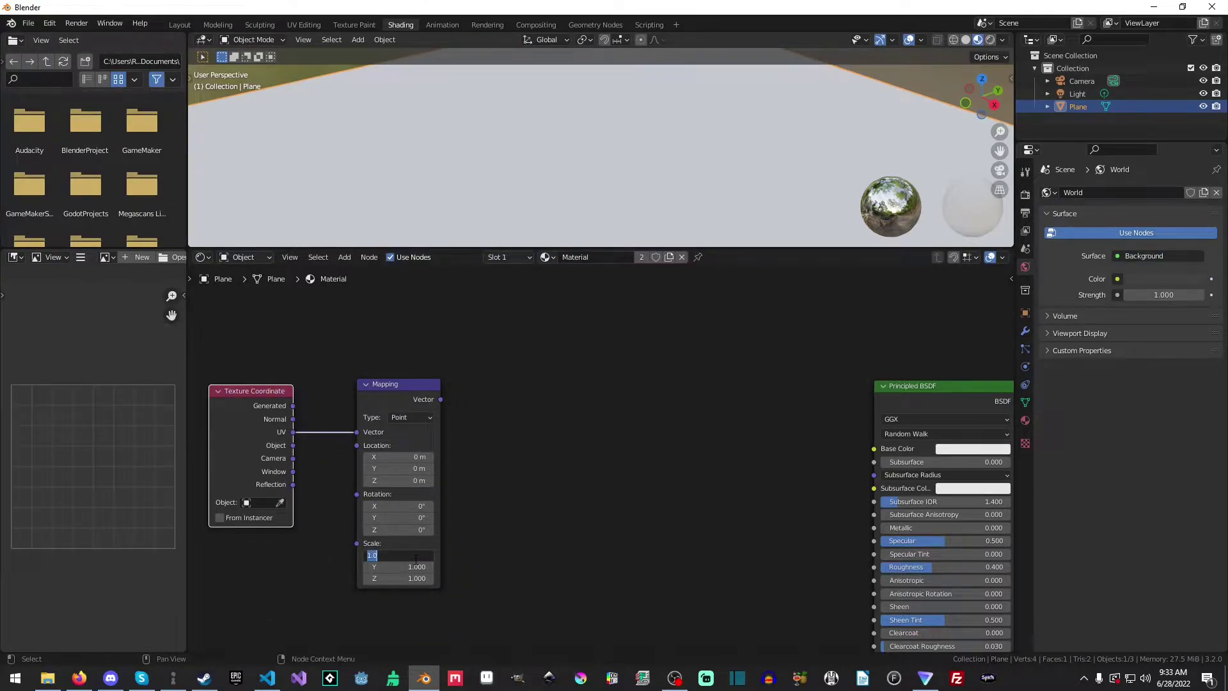
type("2")
key("Tab")
type("2")
key("Tab")
type("2")
key("Return")
- Bring in wood_planks_grey_diff_4k.jpg as an image texture fed by the Mapping vector
middle_click_drag(752, 487, 708, 469)
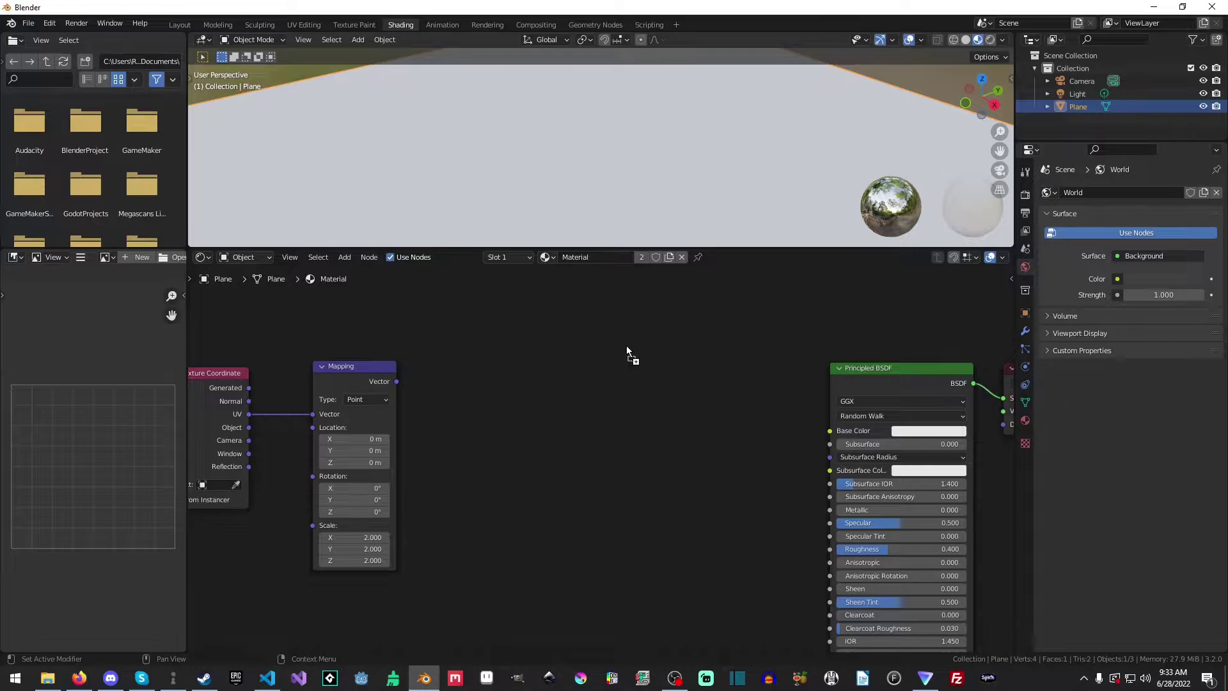
left_click_drag(627, 345, 545, 340)
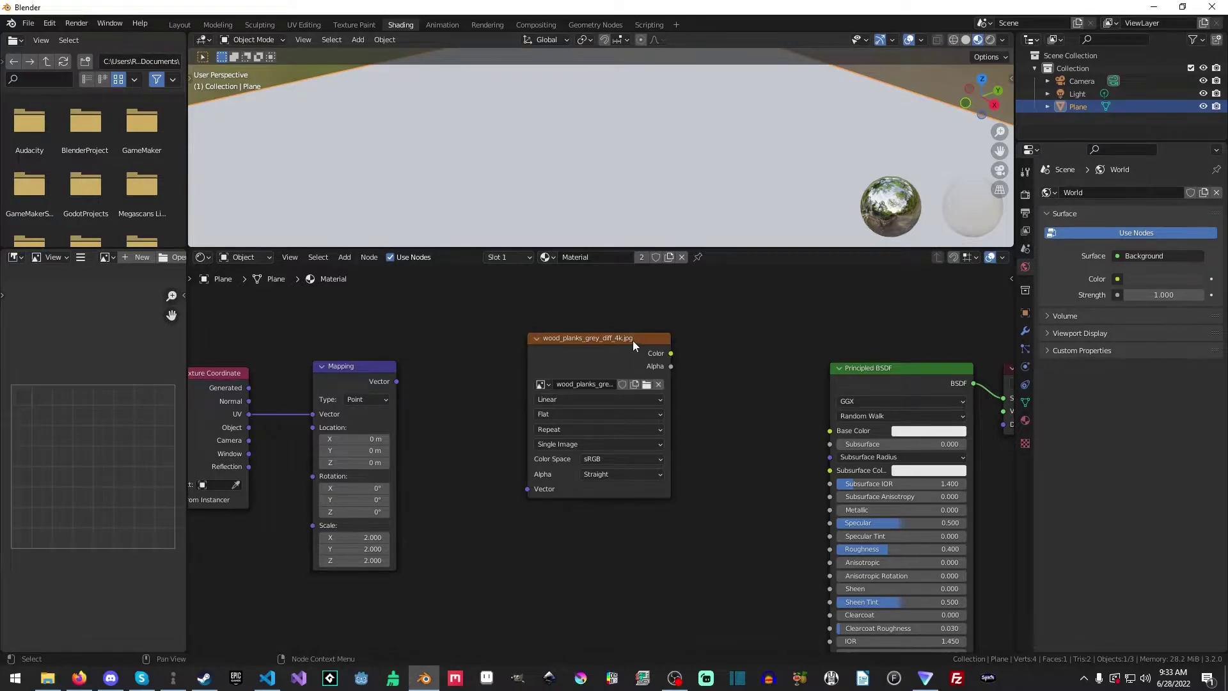
left_click_drag(614, 355, 598, 318)
left_click_drag(397, 381, 510, 452)
left_click(546, 523)
key("shift+a")
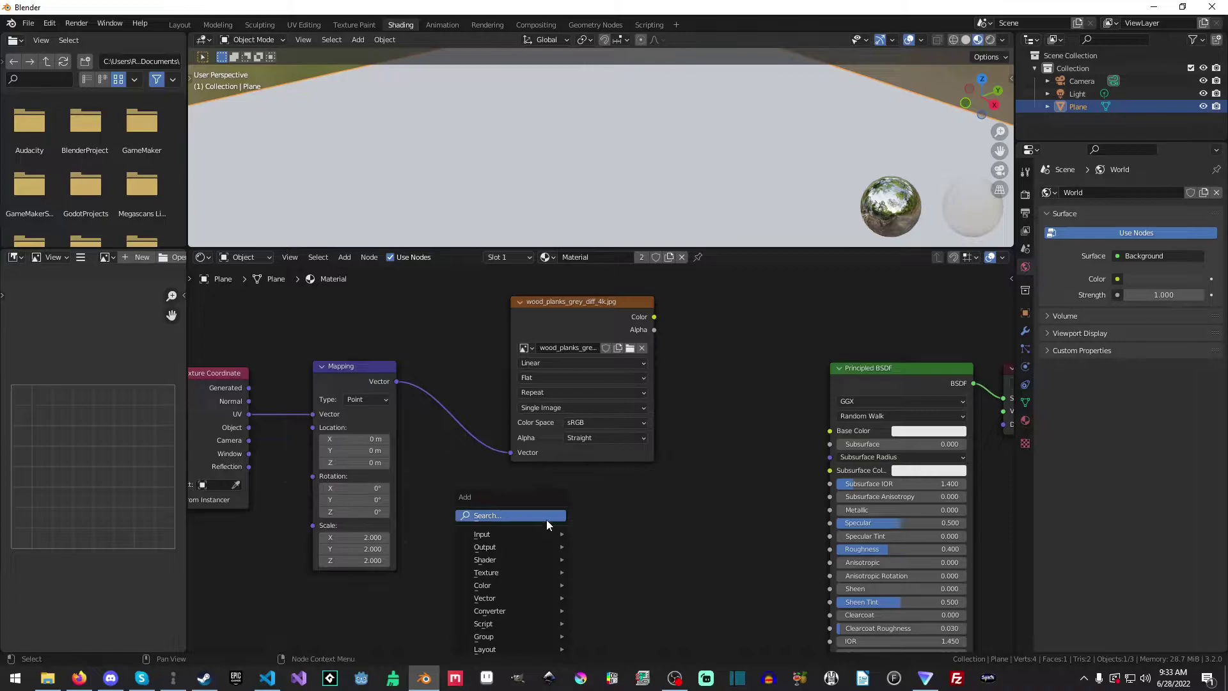
left_click(547, 519)
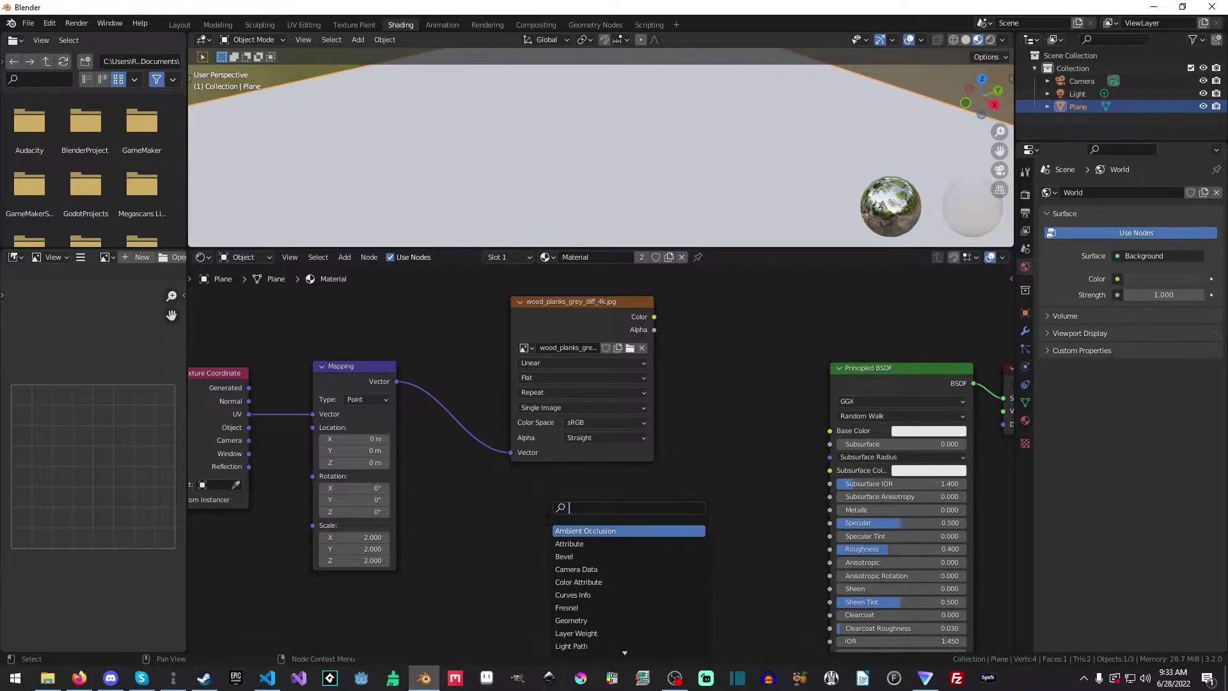
type("image")
key("Return")
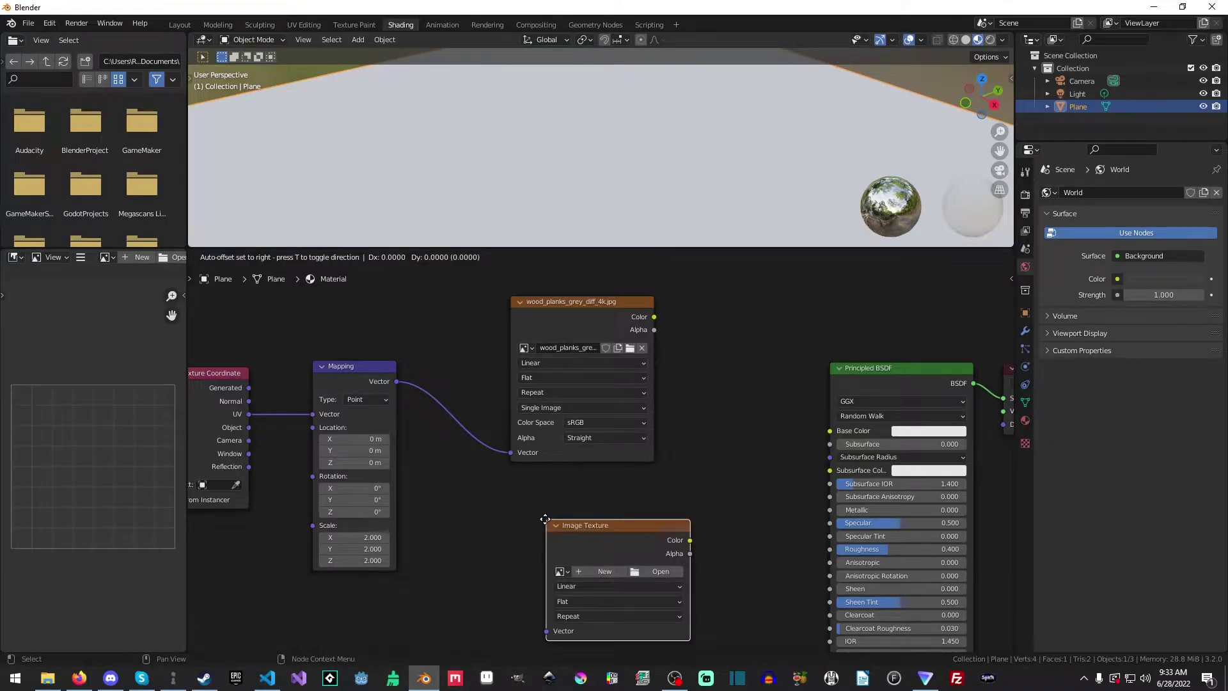
left_click(494, 487)
left_click(607, 539)
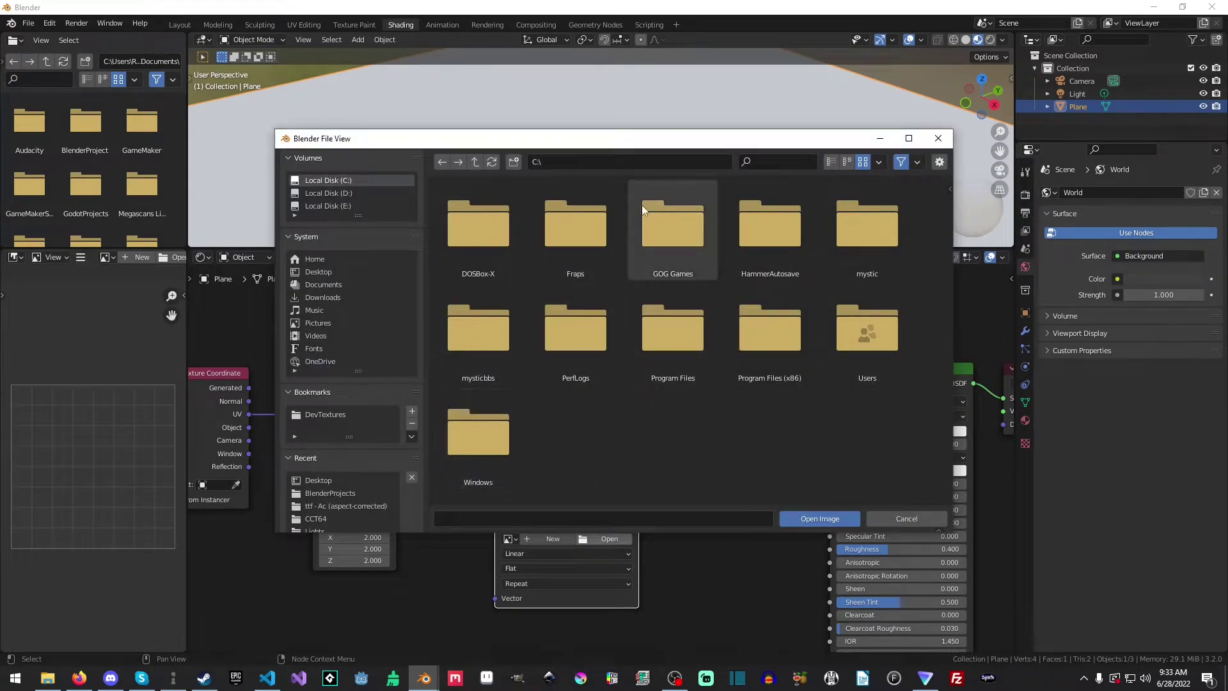
left_click(903, 519)
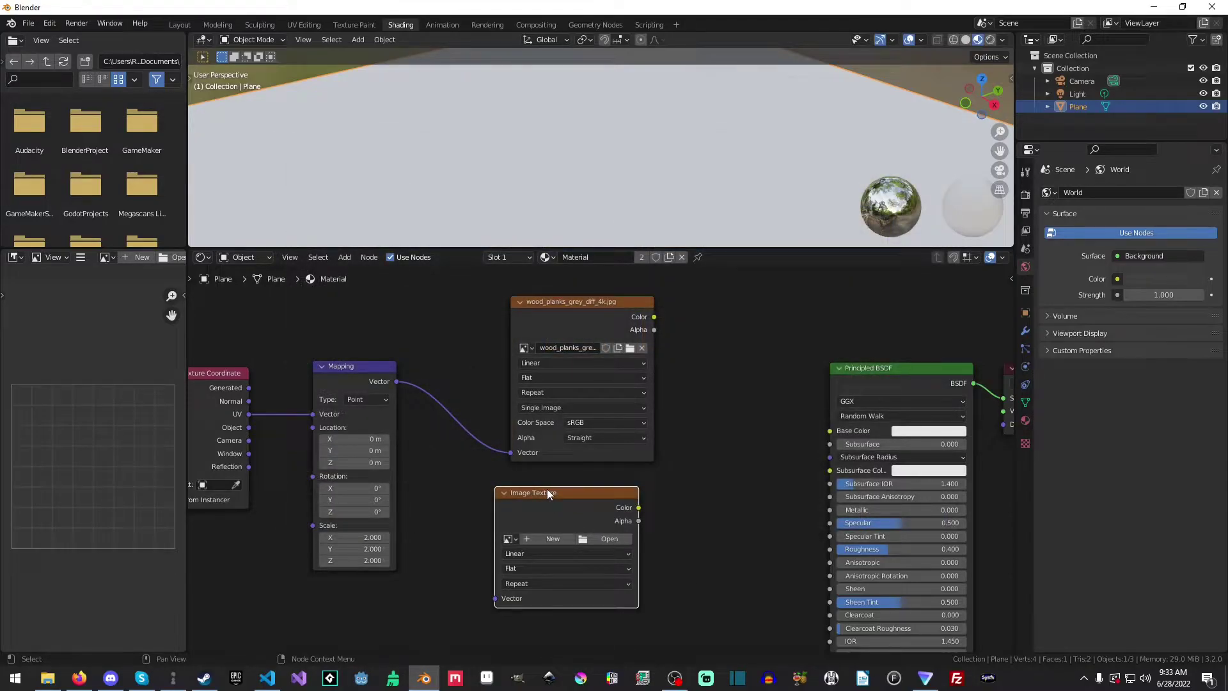
key("x")
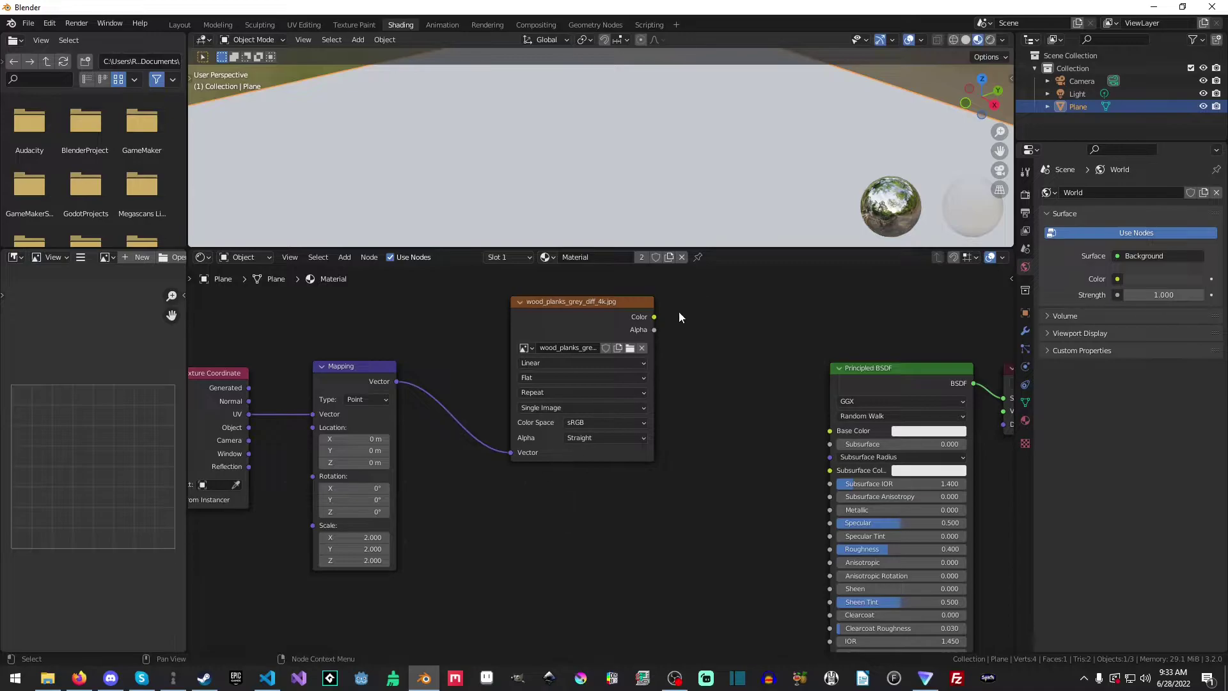
- Link the diffuse Color to Base Color and check the grey planks in Layout's rendered view
left_click_drag(654, 318, 833, 433)
mouse_move(657, 149)
middle_mouse_down()
mouse_move(673, 150)
mouse_move(517, 134)
mouse_move(762, 177)
middle_mouse_up()
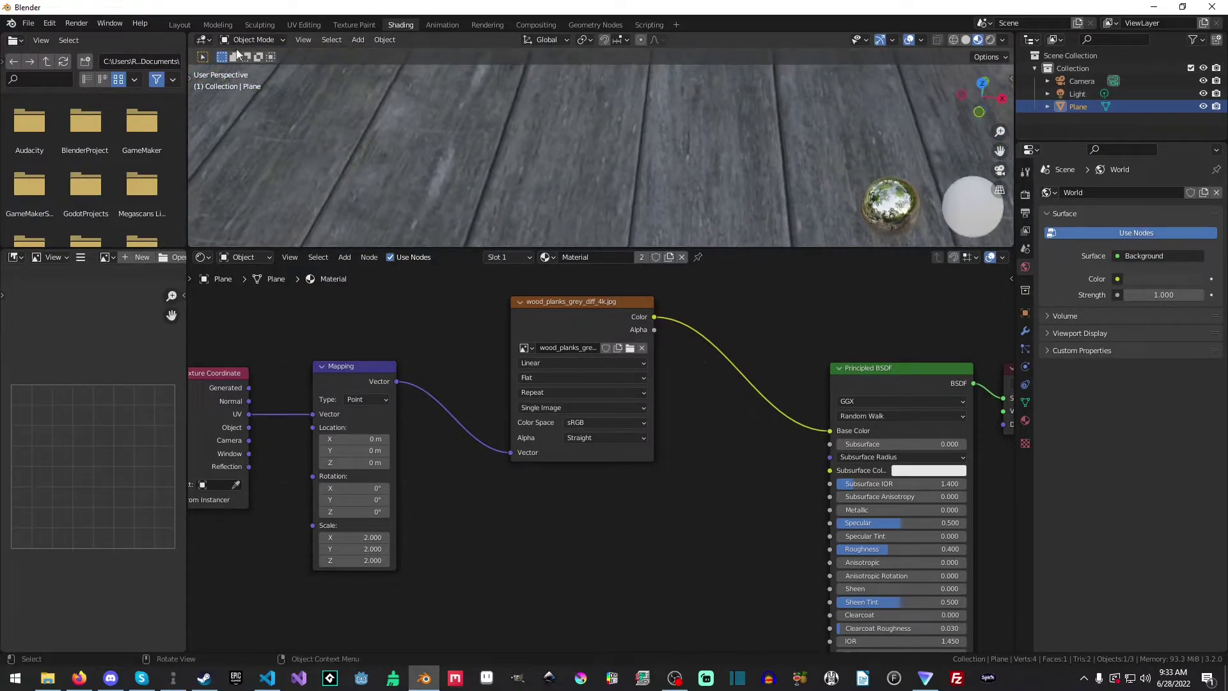
left_click(178, 24)
scroll(575, 371, "down", 6)
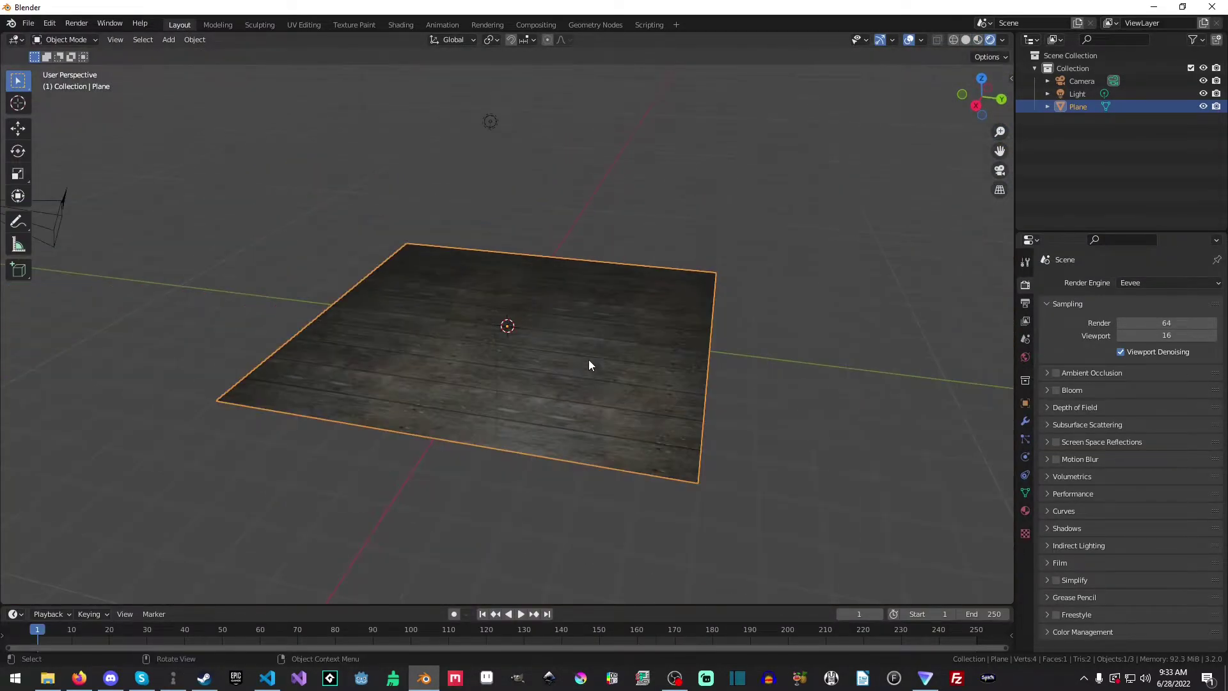
key("z")
left_click(591, 301)
middle_click_drag(593, 288, 523, 372)
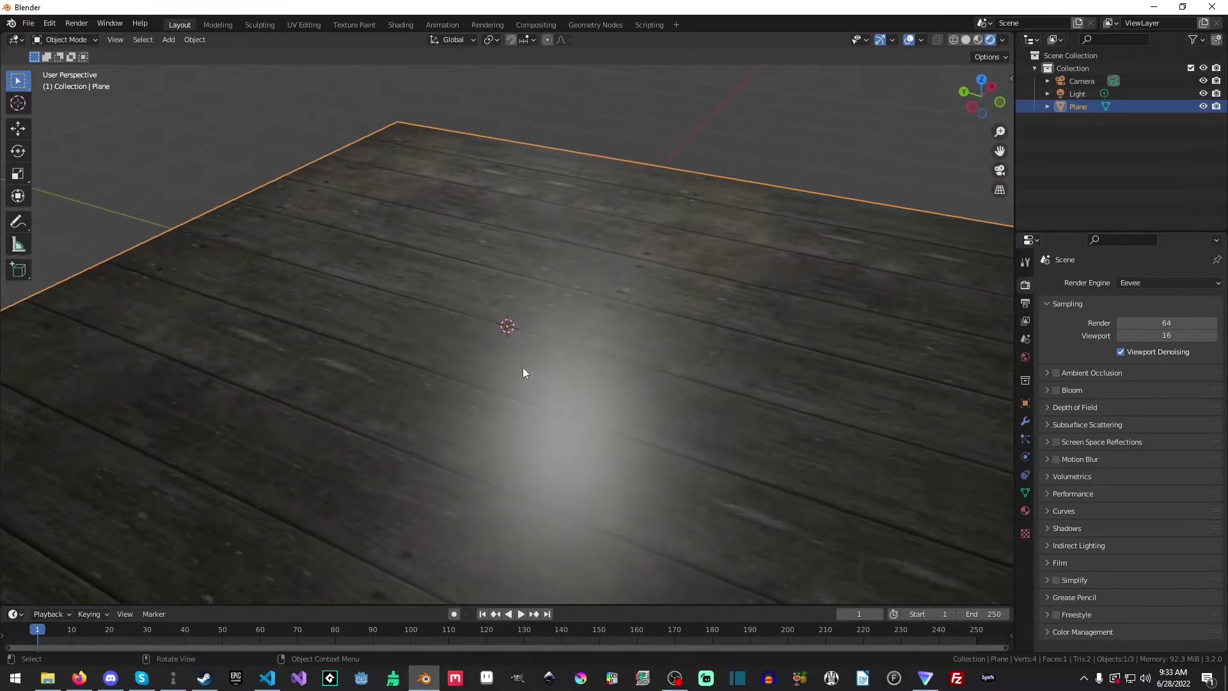
scroll(590, 393, "down", 3)
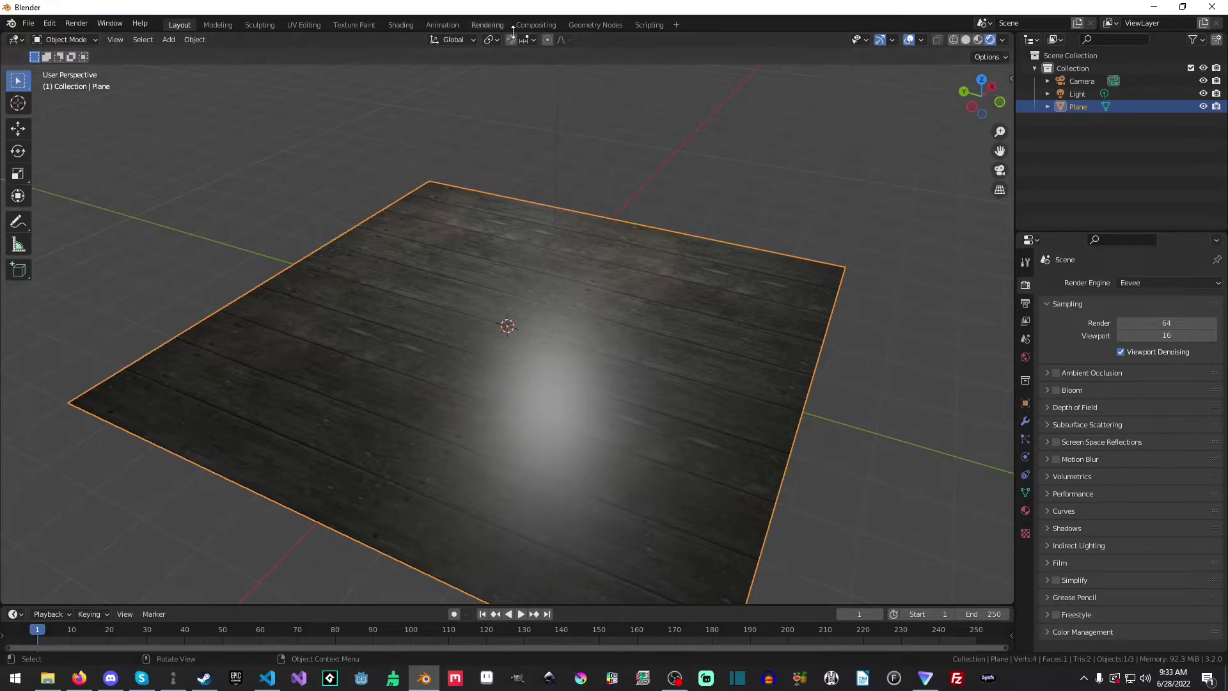
left_click(399, 24)
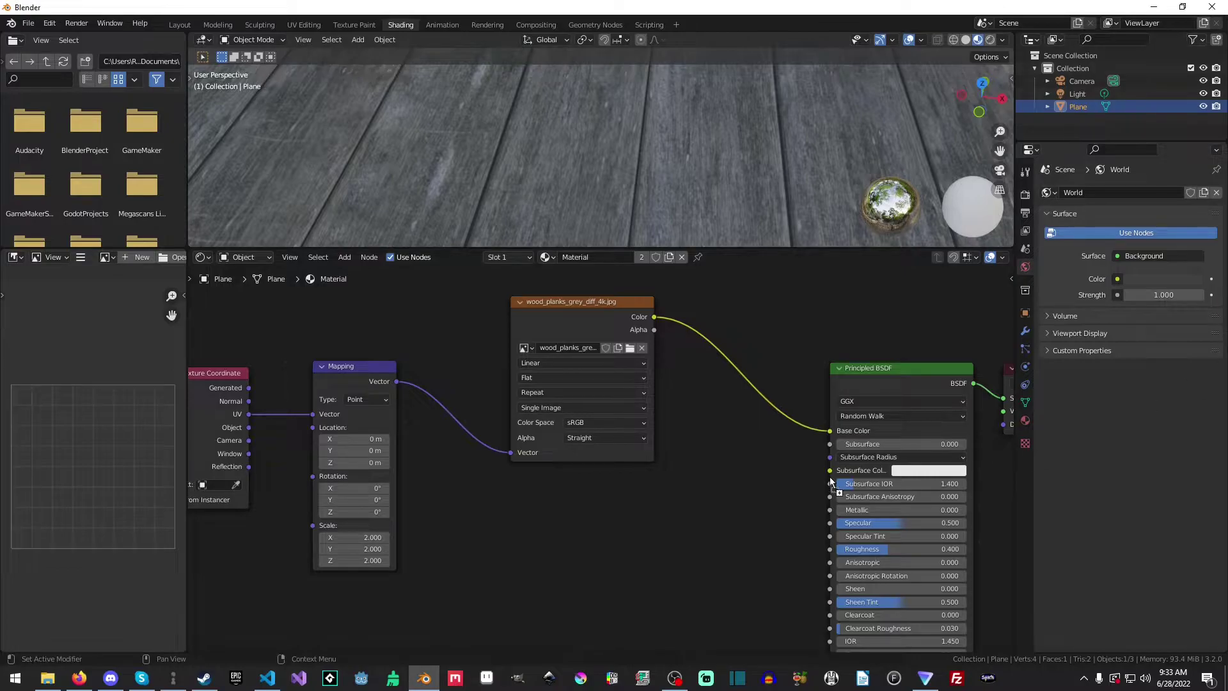
- Add the wood_planks_grey_arm_4k.jpg texture, feed it the Mapping vector, and shift the shader nodes right
left_click_drag(525, 521, 570, 489)
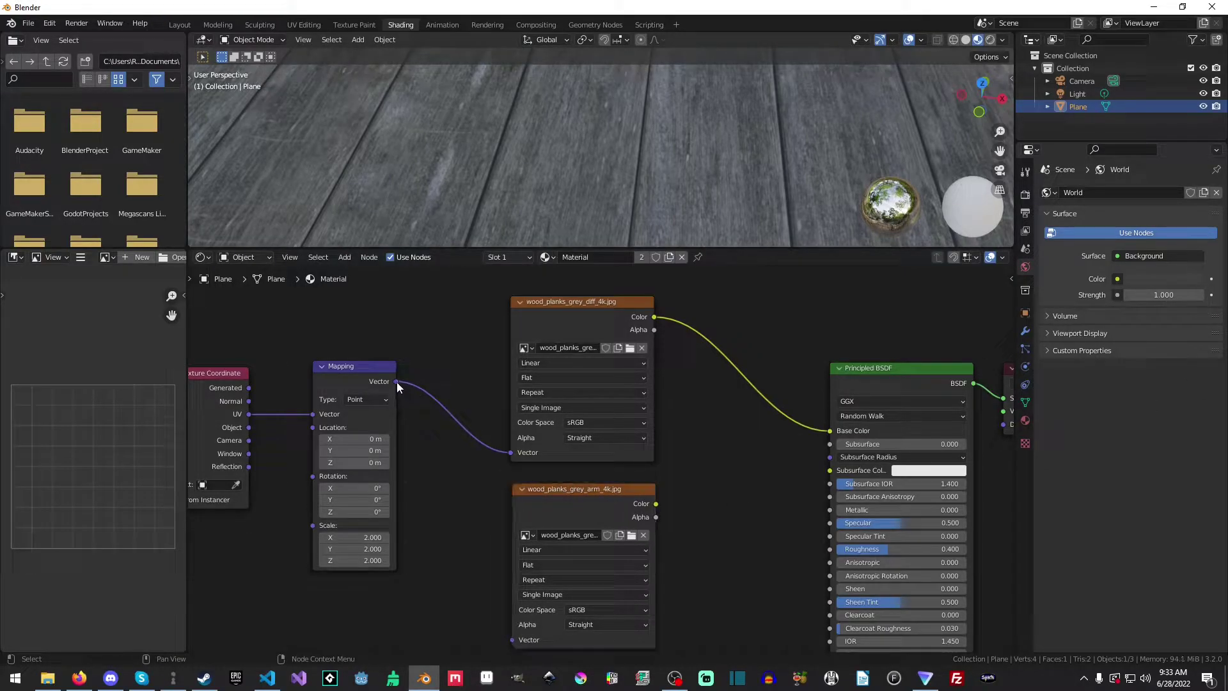
left_click_drag(396, 381, 516, 569)
middle_click_drag(766, 439, 551, 447)
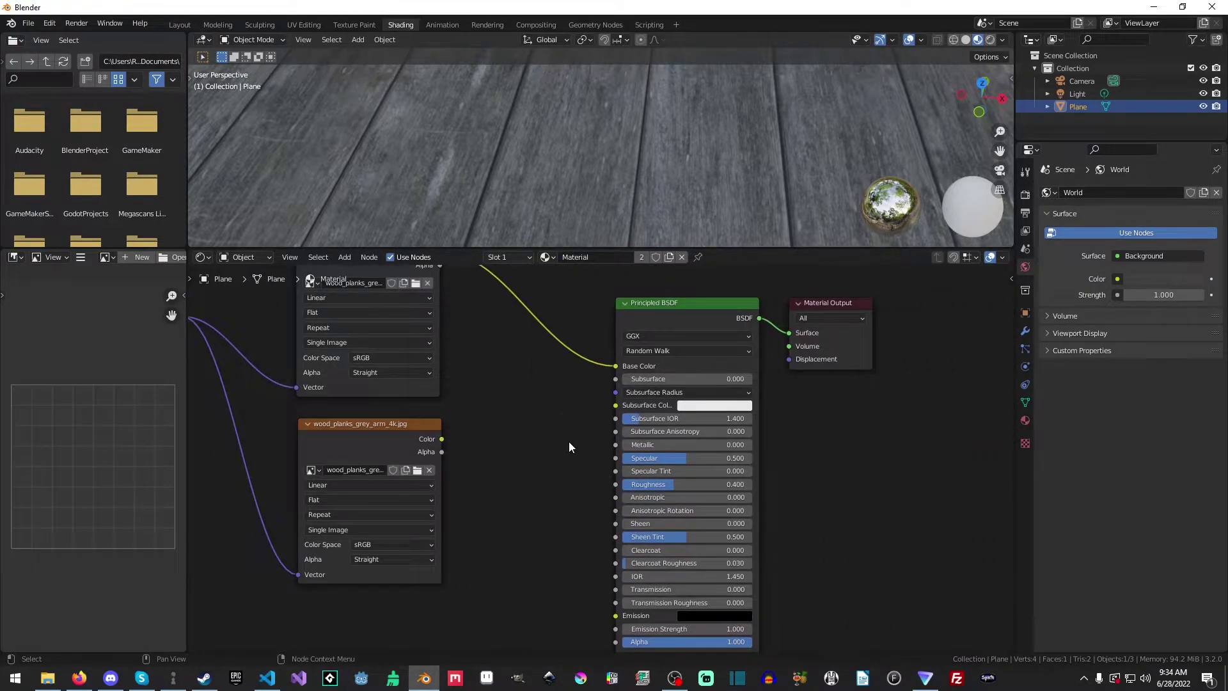
left_click_drag(632, 274, 920, 492)
left_click_drag(690, 319, 831, 295)
left_click(670, 427)
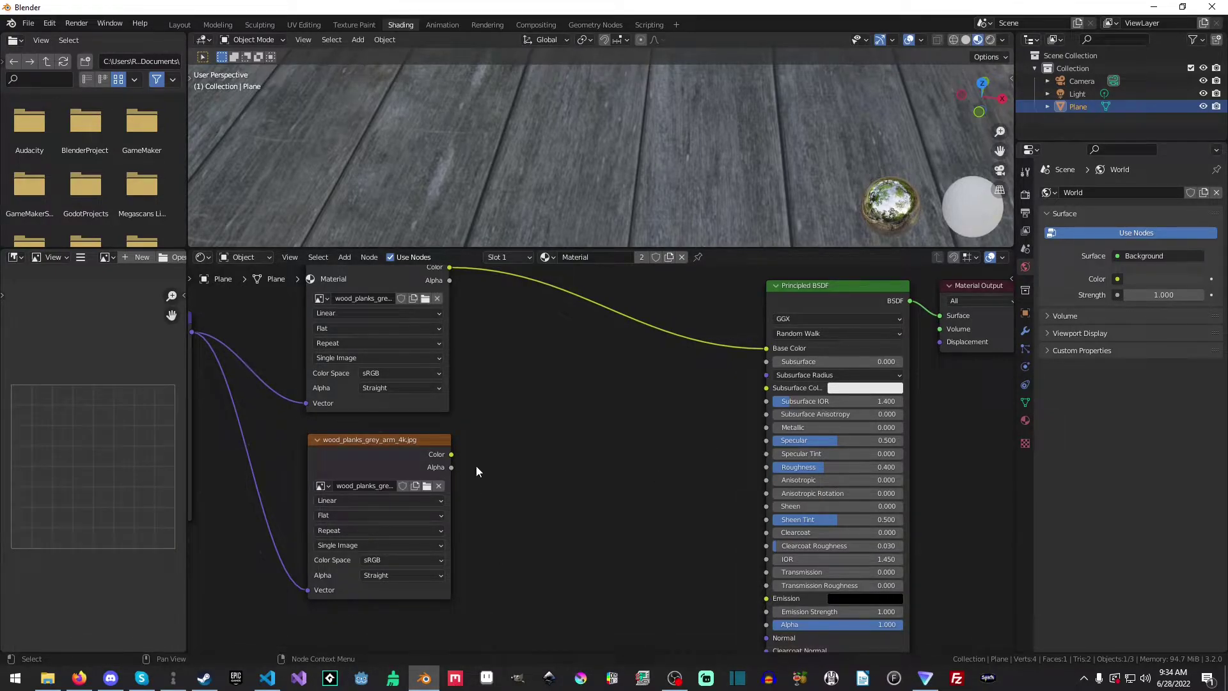
- Add a Separate RGB node fed by the arm texture, with G driving Roughness and B Metallic
key("shift+a")
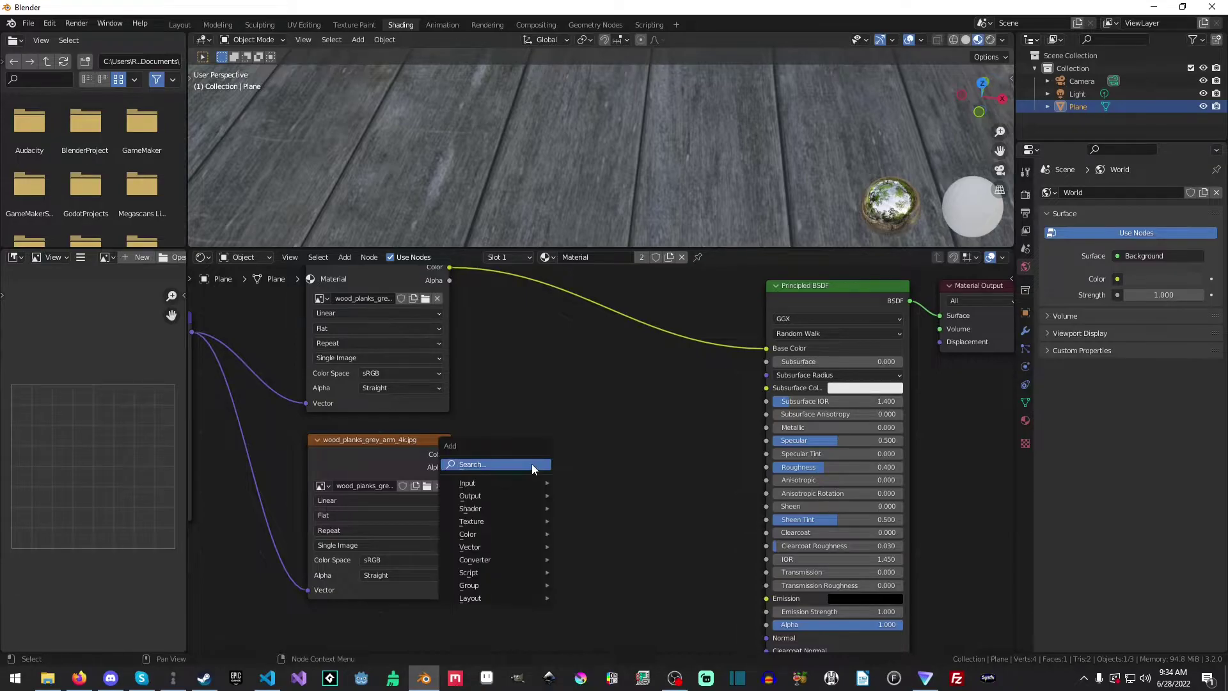
left_click(531, 465)
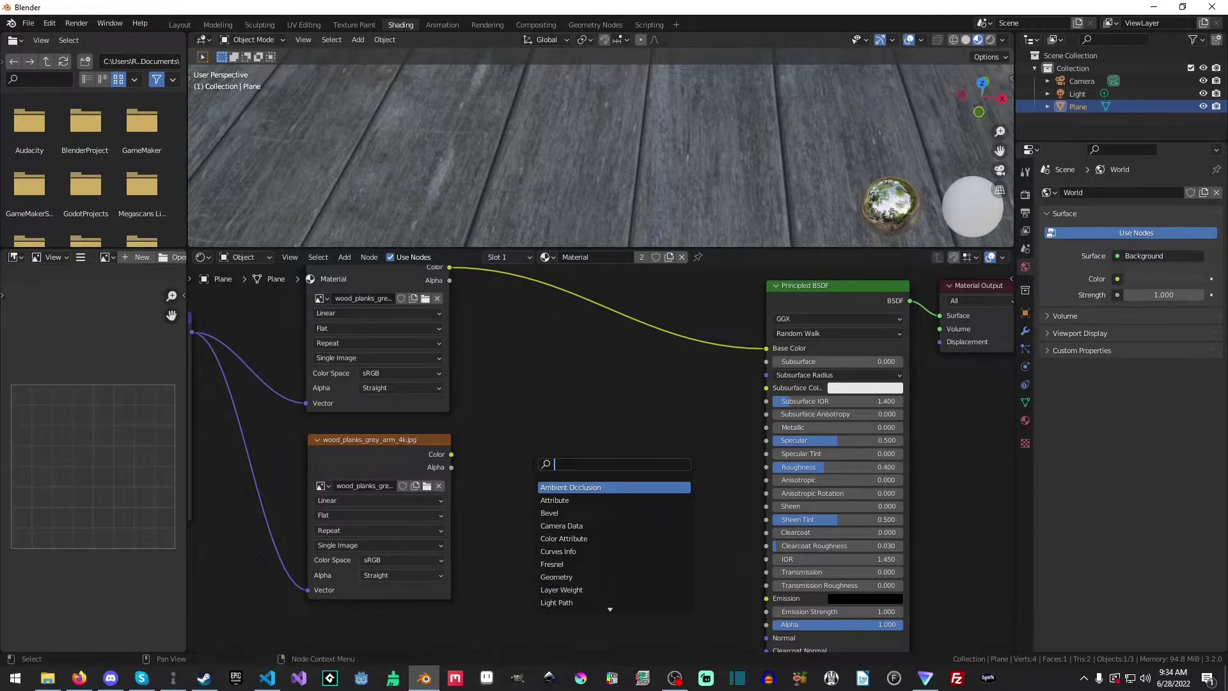
type("se")
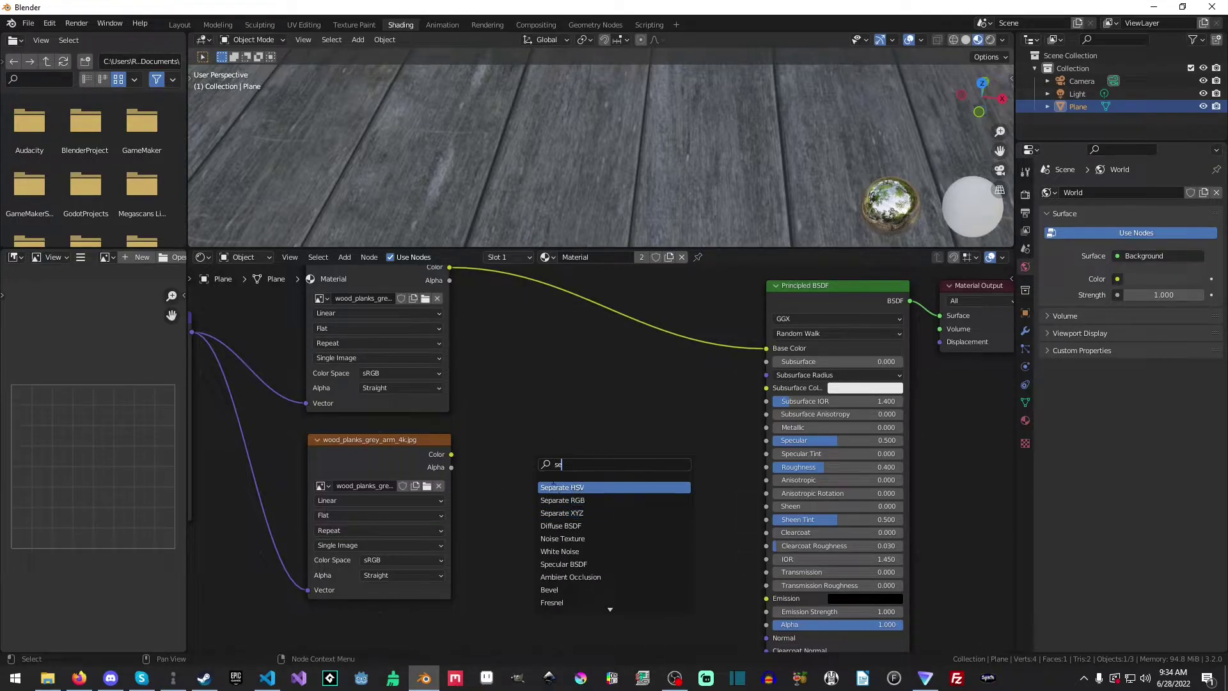
left_click(592, 500)
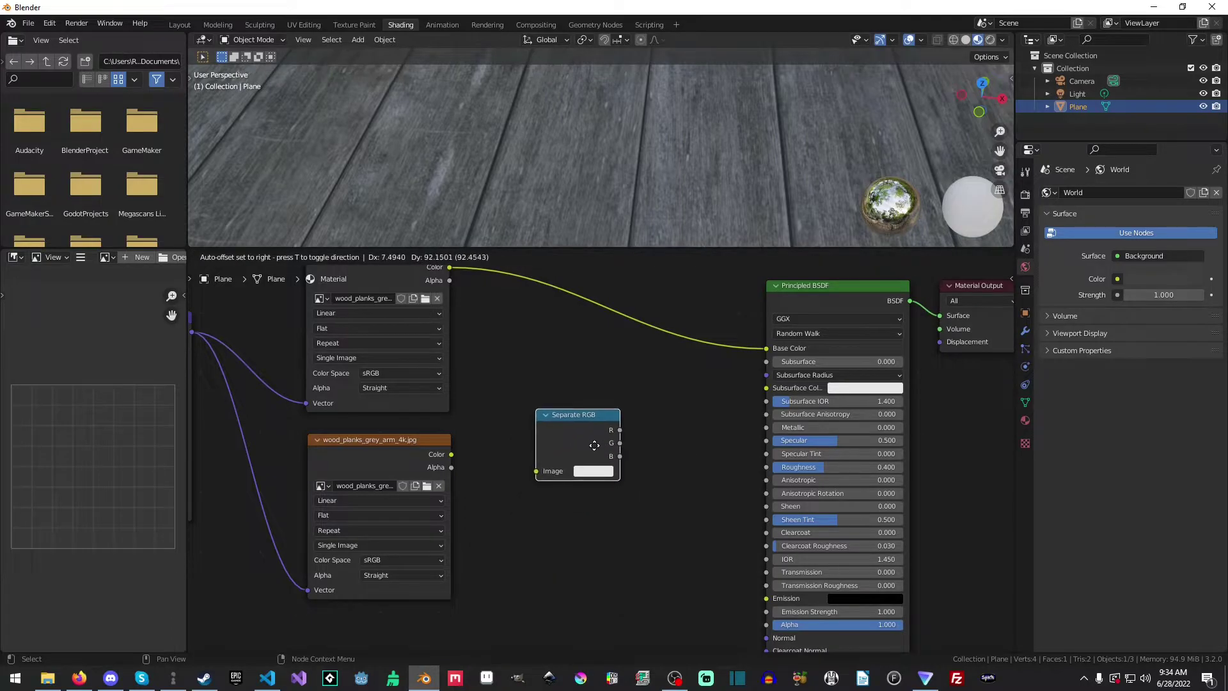
left_click(577, 455)
left_click_drag(451, 456, 515, 473)
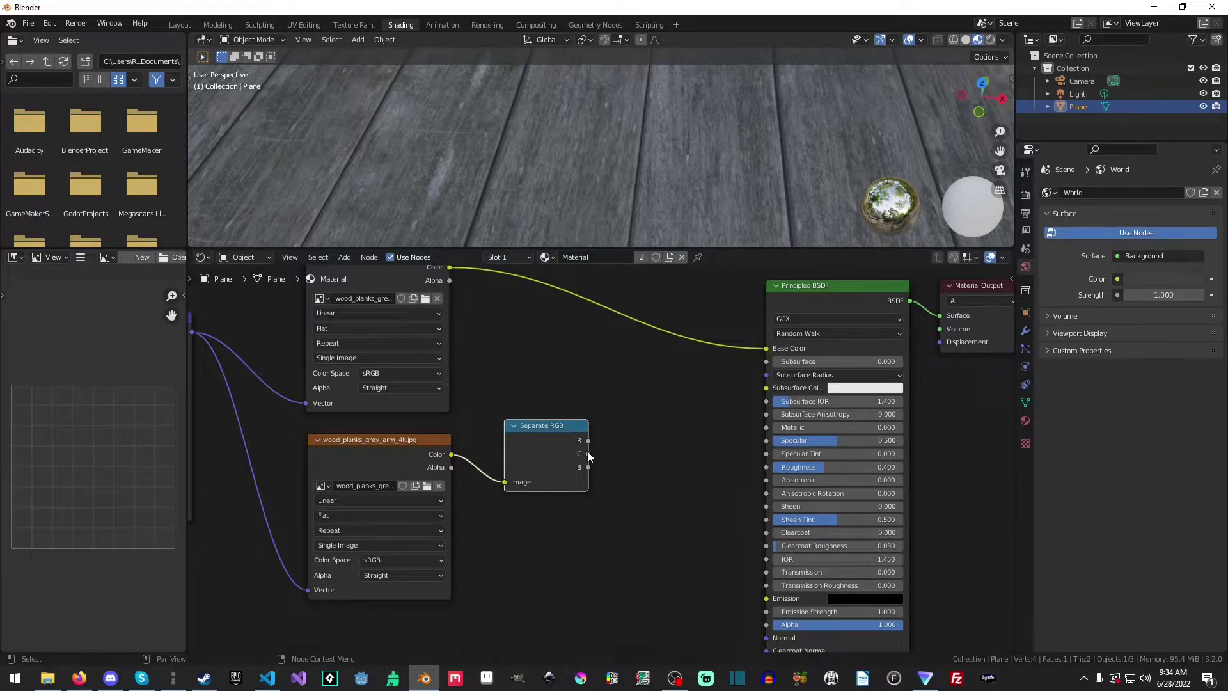
mouse_move(589, 455)
left_mouse_down()
mouse_move(712, 390)
mouse_move(767, 467)
left_mouse_up()
left_click_drag(588, 468, 768, 428)
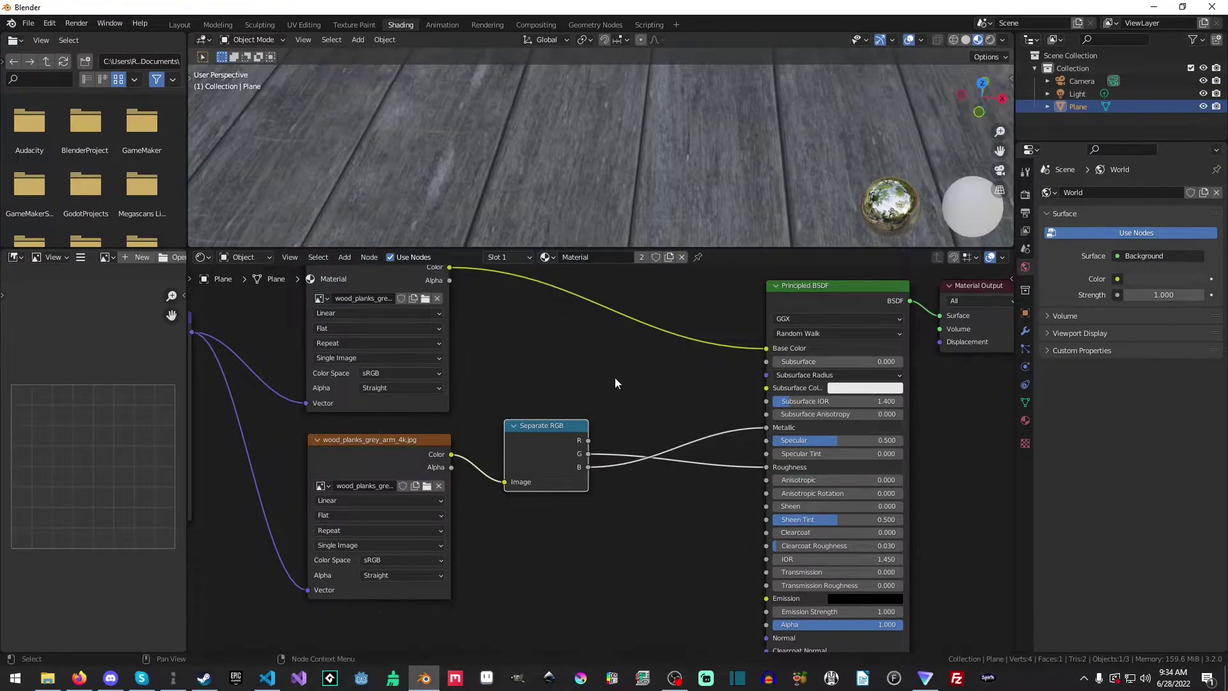
- Check the wood plane in Layout, then show all material nodes in the Shading workspace
left_click(178, 26)
mouse_move(627, 332)
middle_mouse_down()
mouse_move(606, 290)
mouse_move(586, 292)
mouse_move(620, 289)
mouse_move(655, 324)
mouse_move(640, 332)
mouse_move(708, 334)
mouse_move(649, 330)
middle_mouse_up()
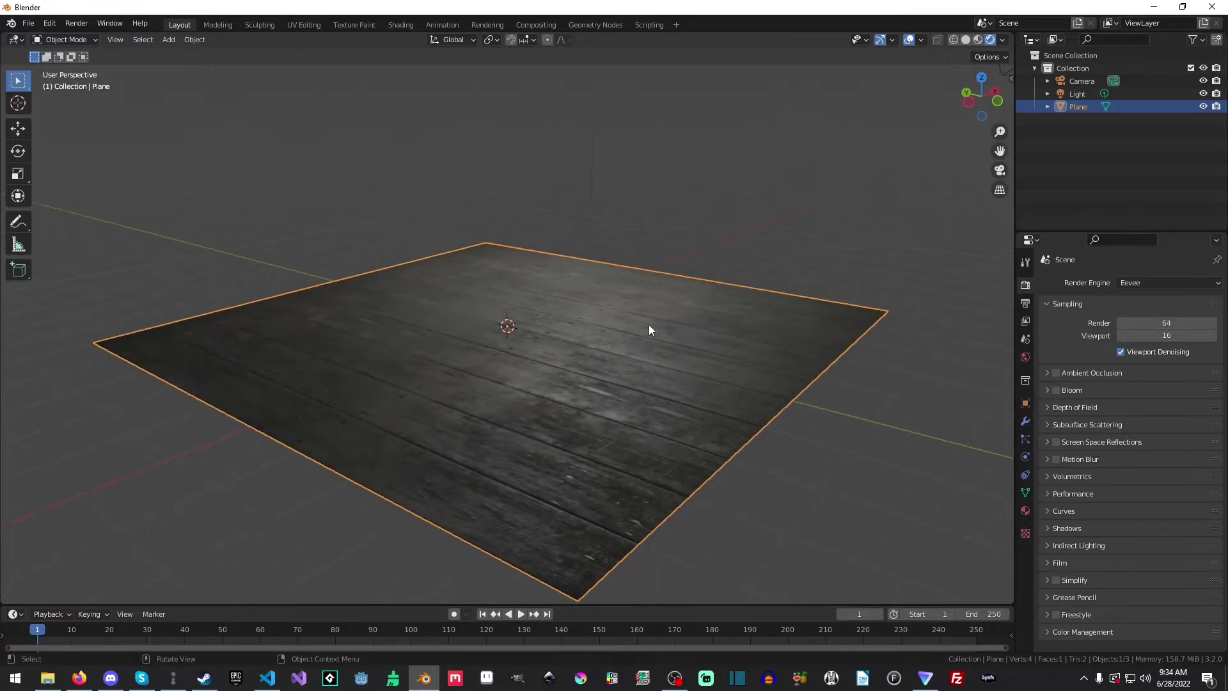
left_click(349, 24)
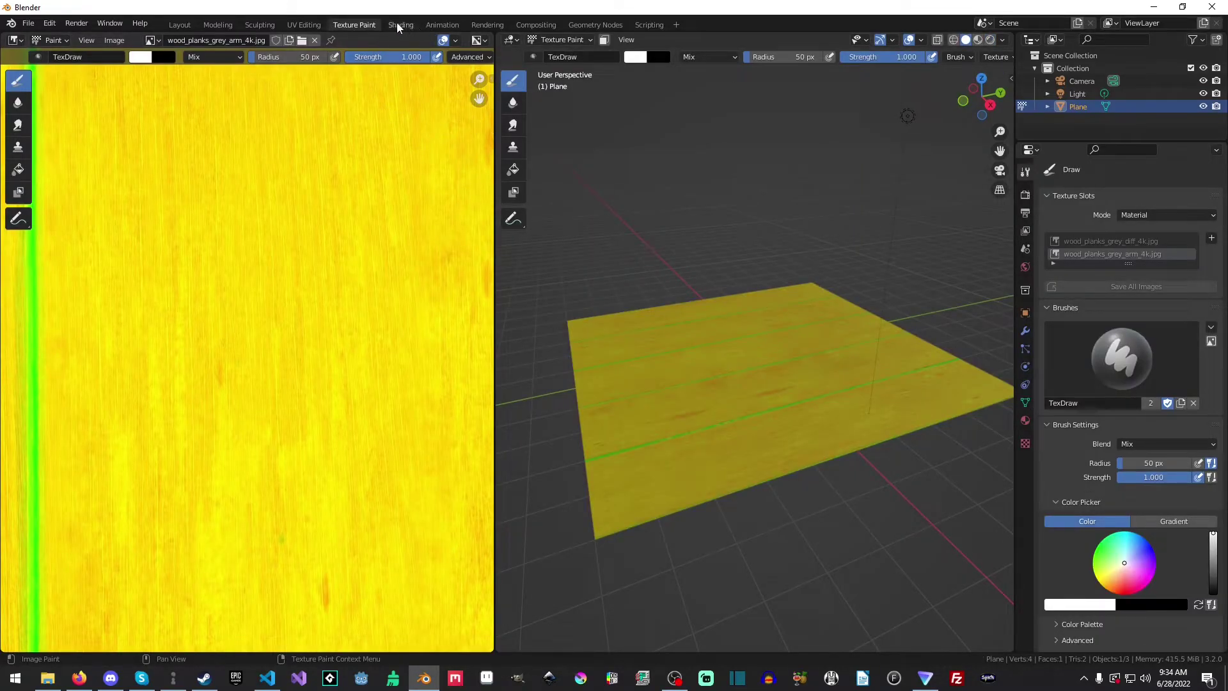
left_click(398, 25)
middle_click_drag(603, 388, 589, 449)
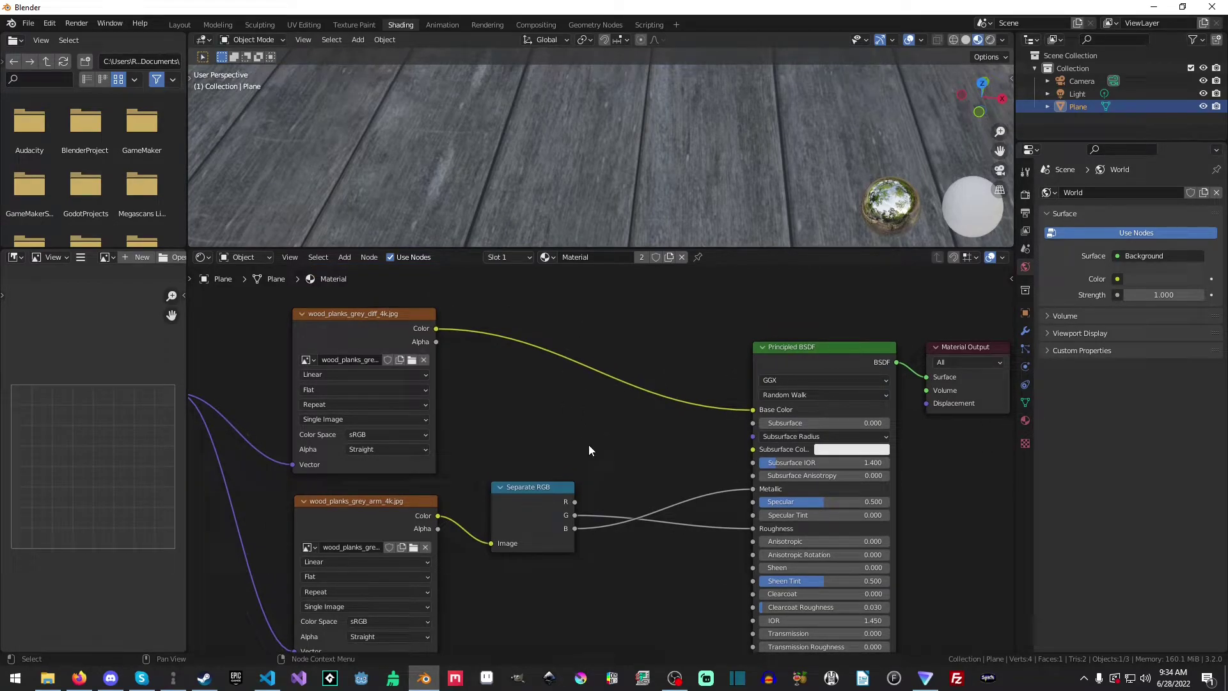
- Splice a MixRGB node into the Base Color link with the ARM red channel into Color2
key("shift+a")
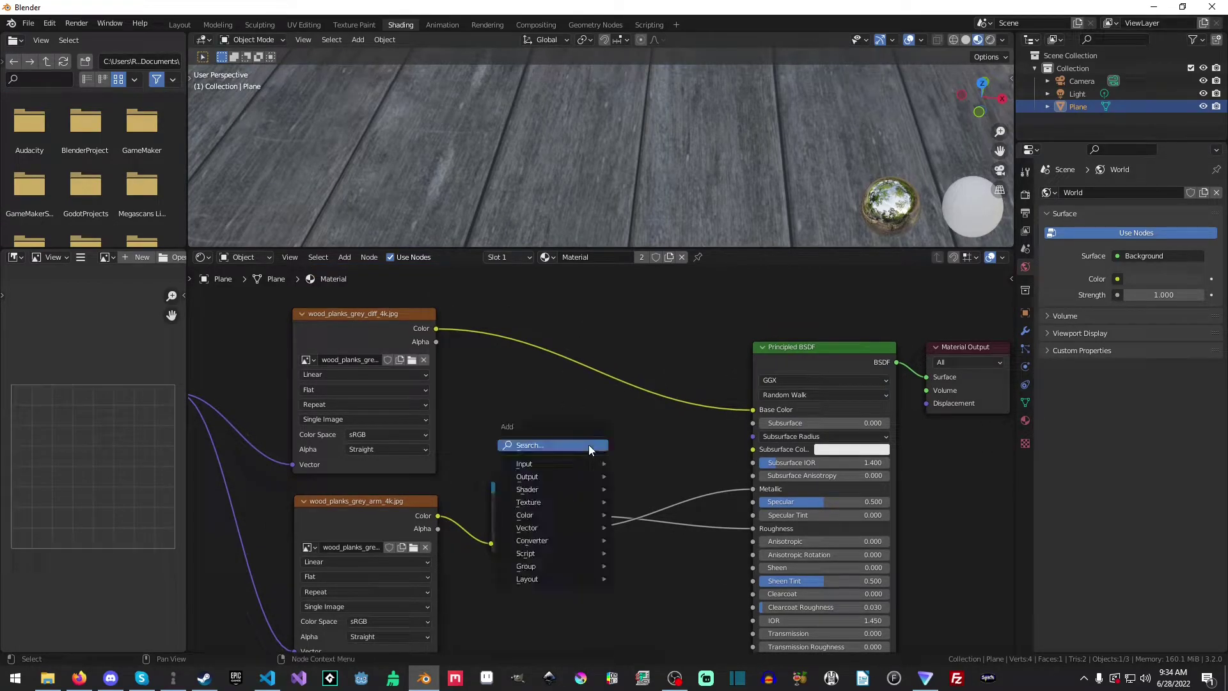
left_click(588, 444)
type("mix")
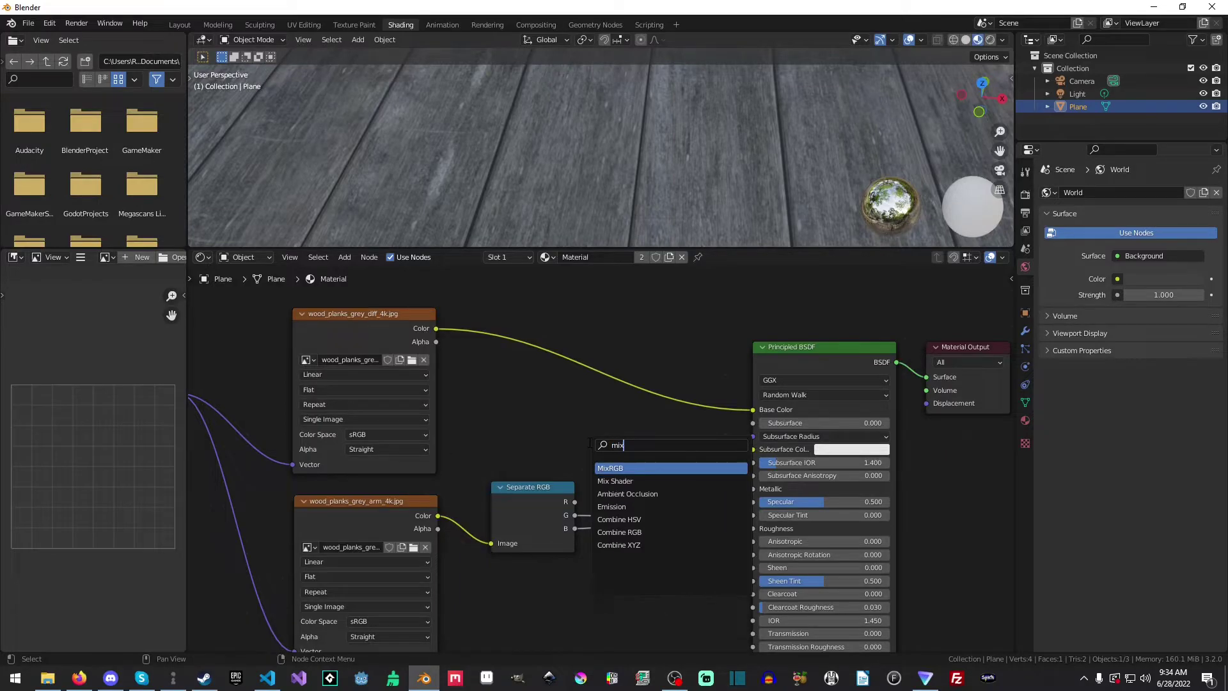
key("Return")
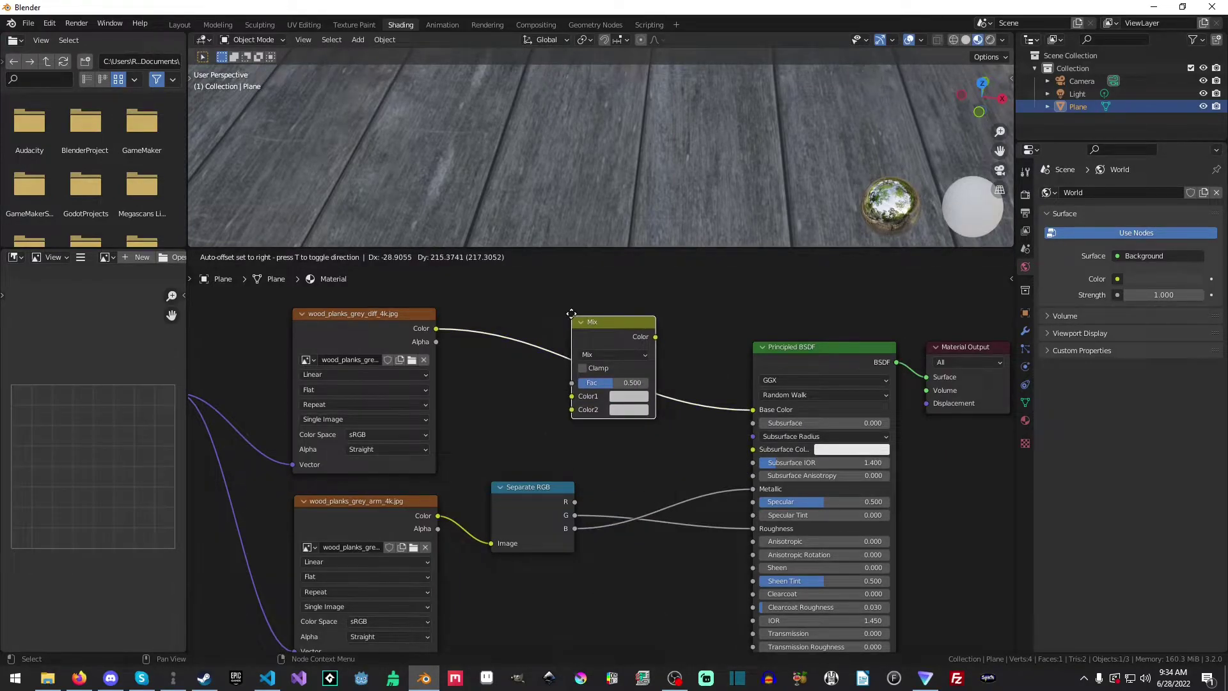
left_click(571, 314)
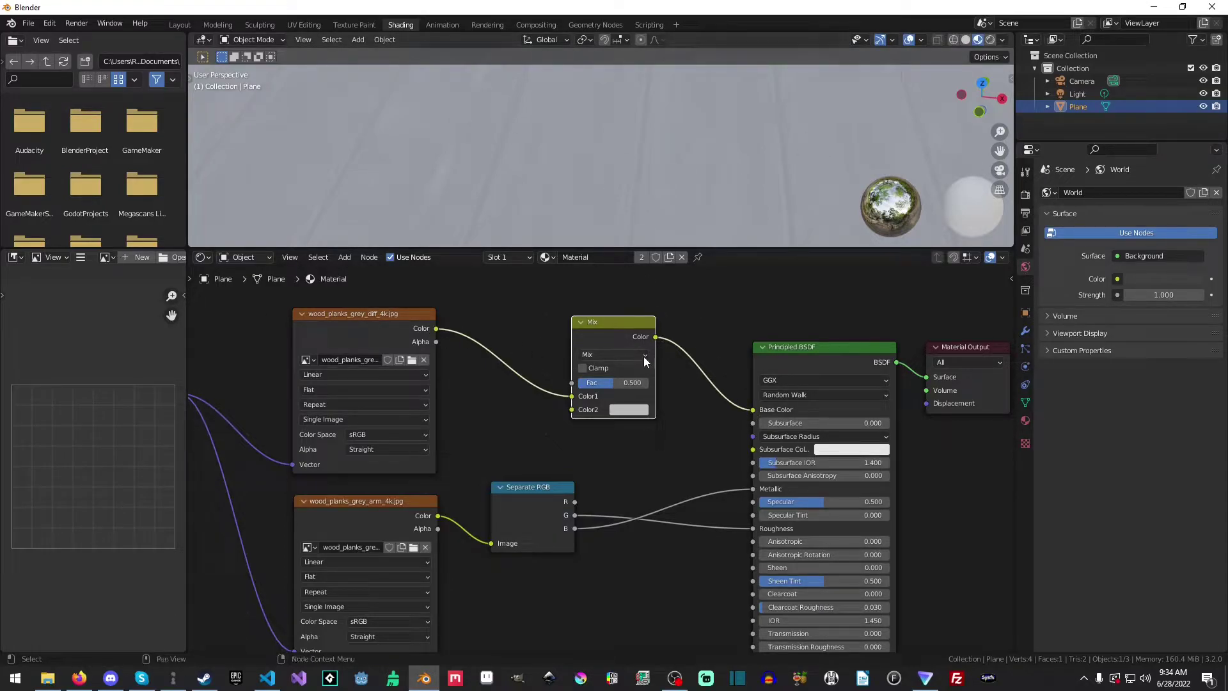
left_click_drag(576, 502, 572, 409)
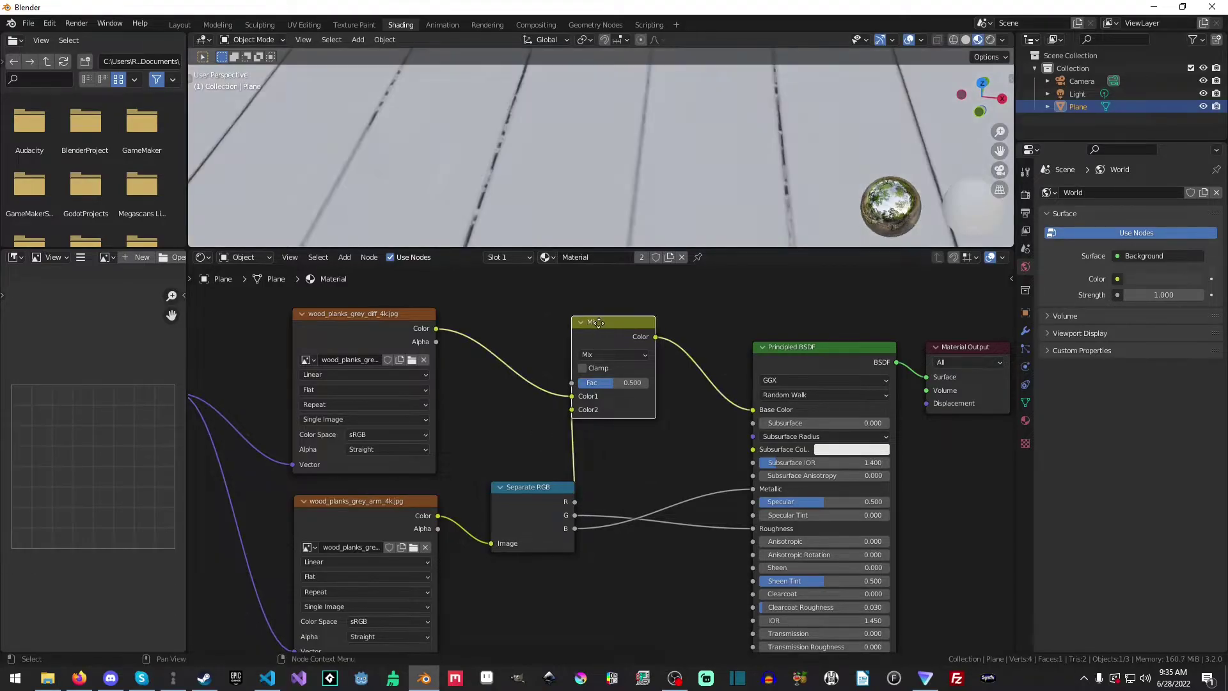
left_click_drag(613, 321, 658, 342)
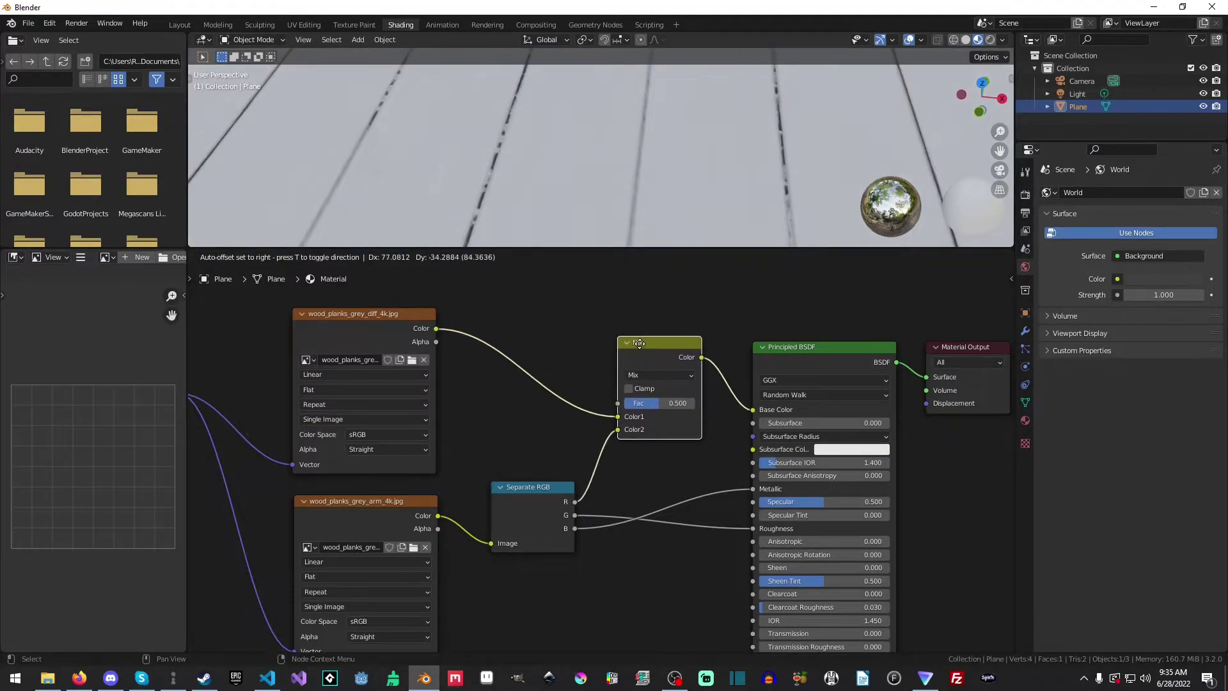
left_click(177, 25)
mouse_move(643, 337)
middle_mouse_down()
mouse_move(729, 359)
mouse_move(669, 285)
mouse_move(631, 325)
middle_mouse_up()
- Set the Mix node's blending mode to Multiply in the Shading workspace
scroll(629, 327, "up", 4)
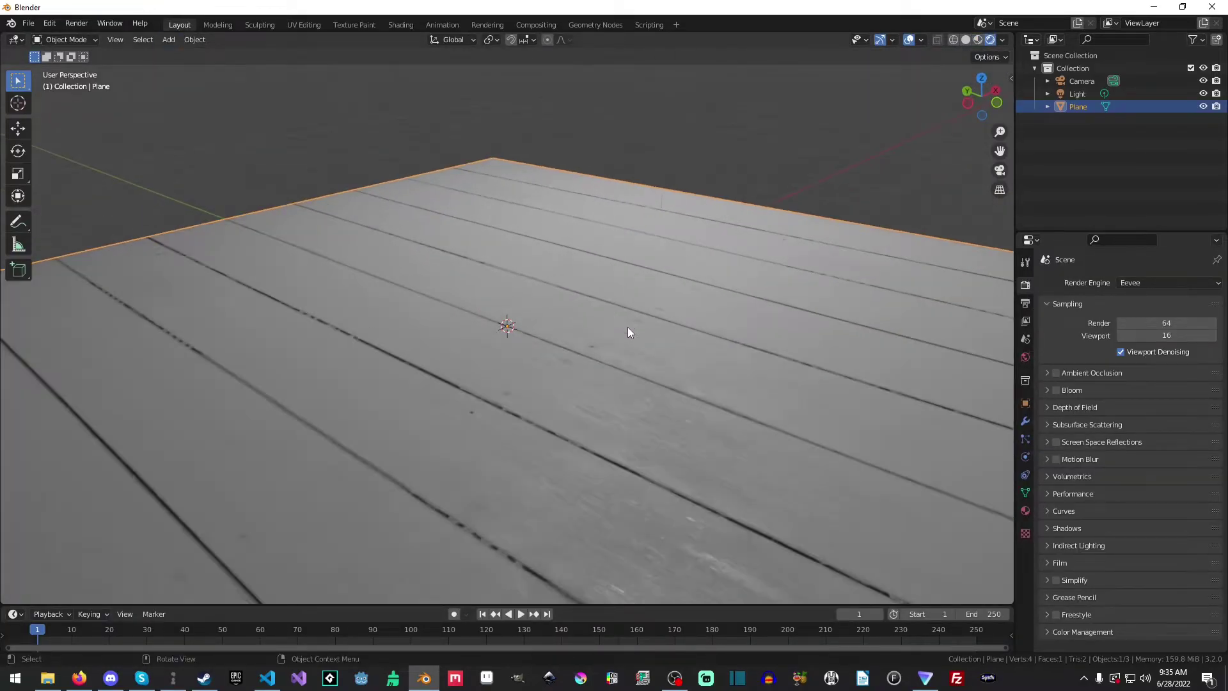
scroll(628, 327, "down", 6)
scroll(627, 330, "up", 3)
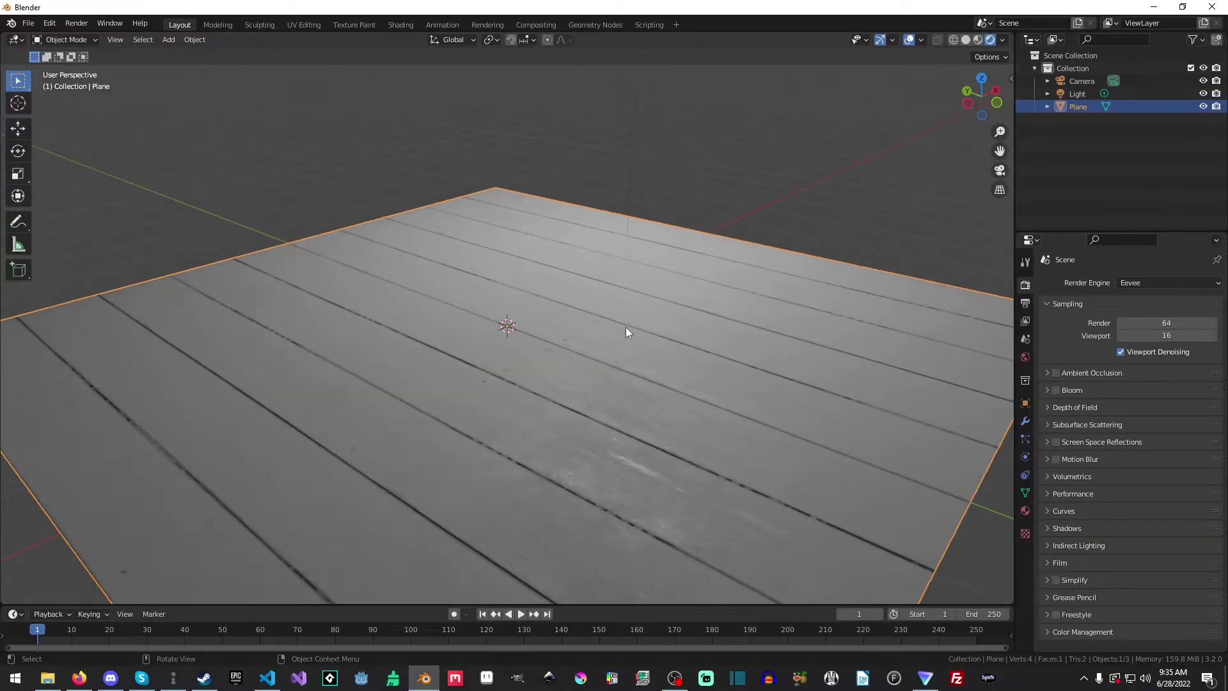
left_click(402, 24)
left_click(682, 377)
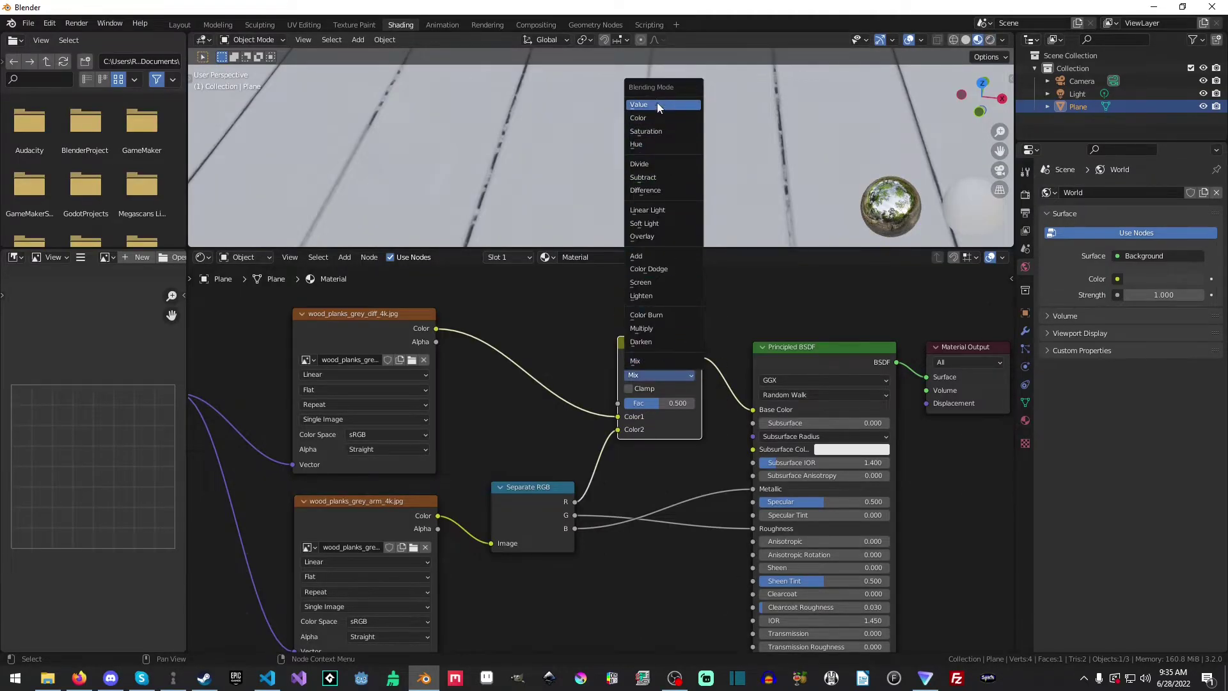
left_click(655, 326)
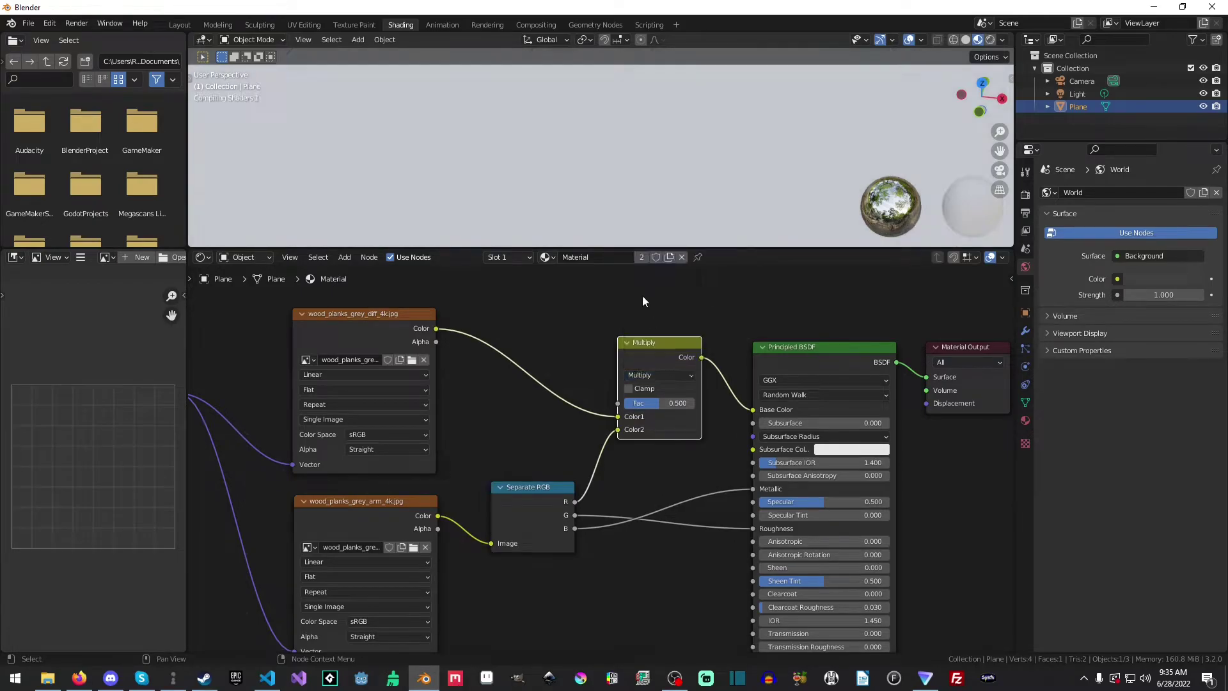
- Enlarge the 3D preview and tune the Multiply factor to 0.750
left_click_drag(633, 250, 611, 379)
middle_click_drag(716, 229, 749, 291)
scroll(729, 287, "up", 6)
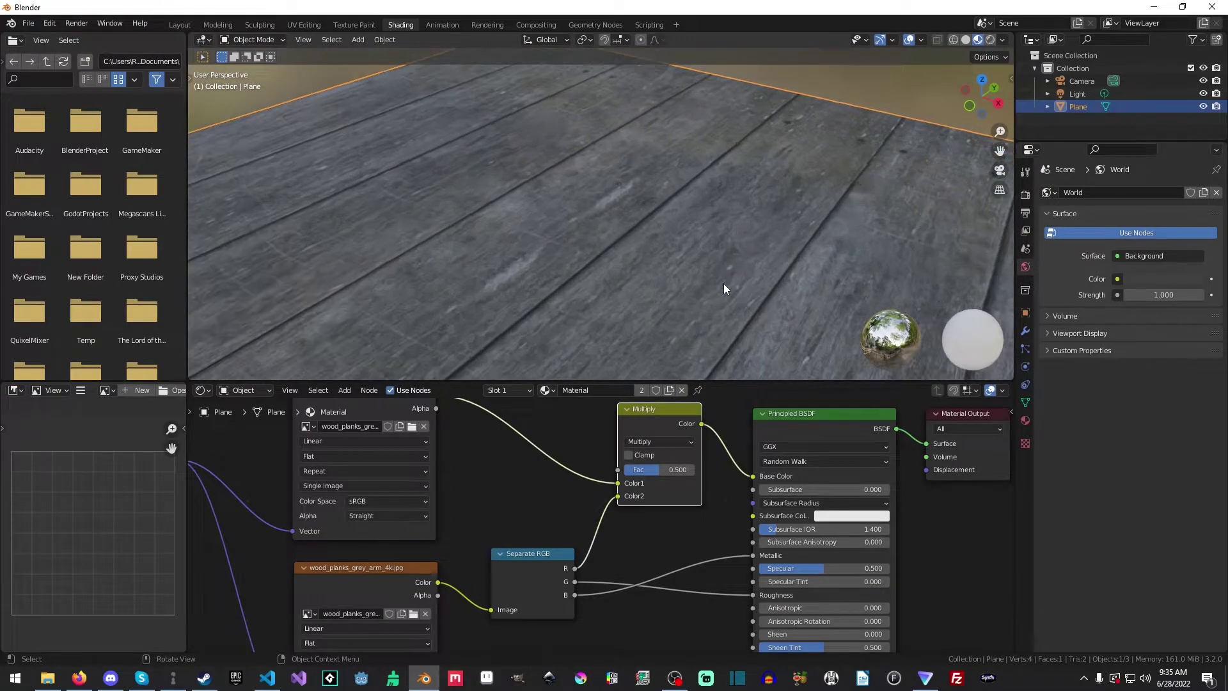
left_click_drag(665, 471, 665, 471)
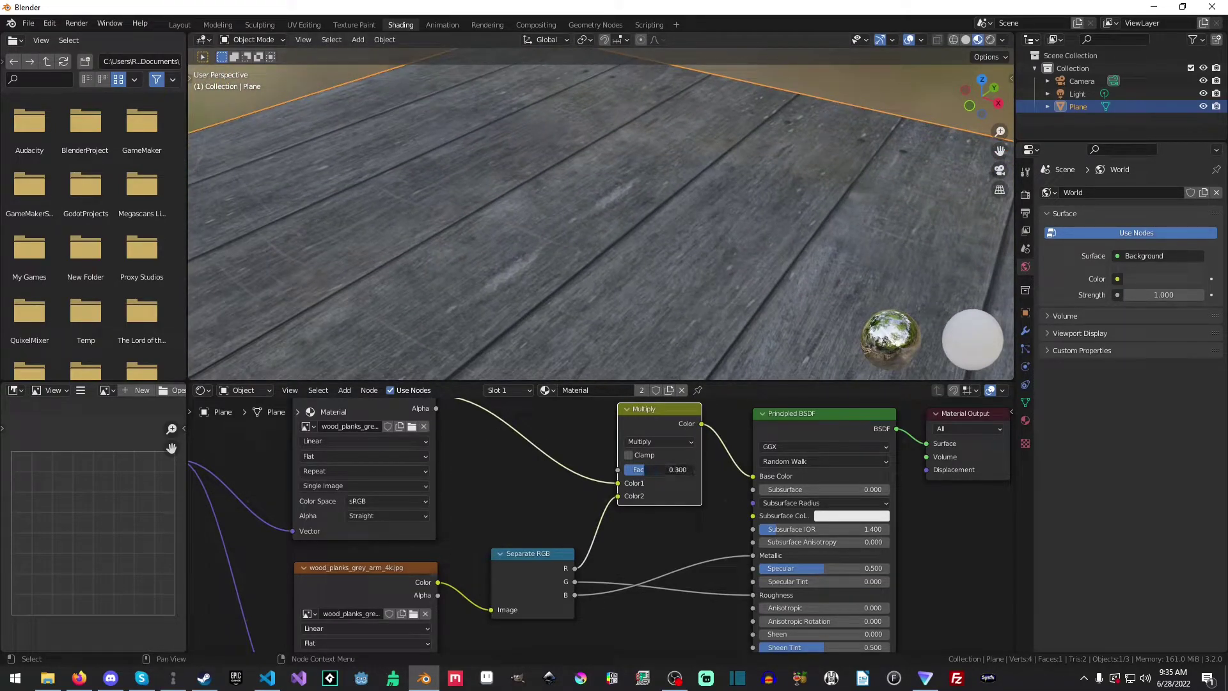
left_click_drag(644, 470, 694, 470)
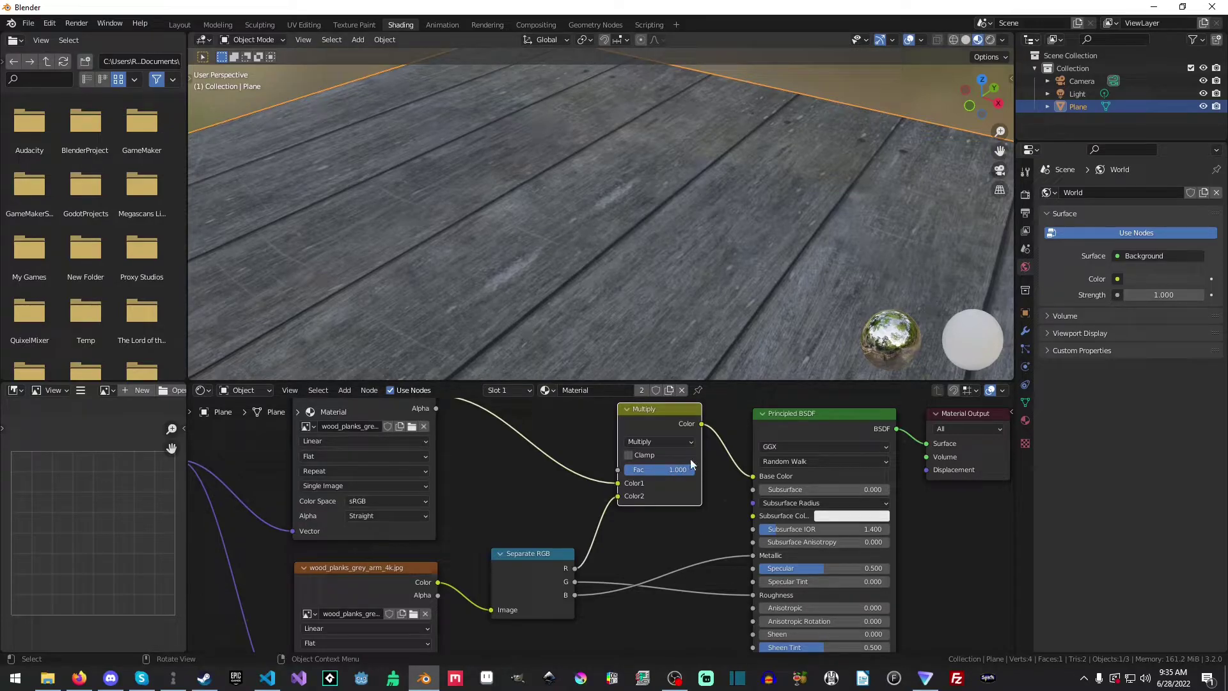
mouse_move(685, 470)
left_mouse_down()
mouse_move(621, 470)
mouse_move(676, 469)
left_mouse_up()
left_click(180, 24)
mouse_move(615, 290)
middle_mouse_down()
mouse_move(636, 309)
mouse_move(613, 351)
mouse_move(599, 277)
mouse_move(531, 286)
mouse_move(583, 302)
middle_mouse_up()
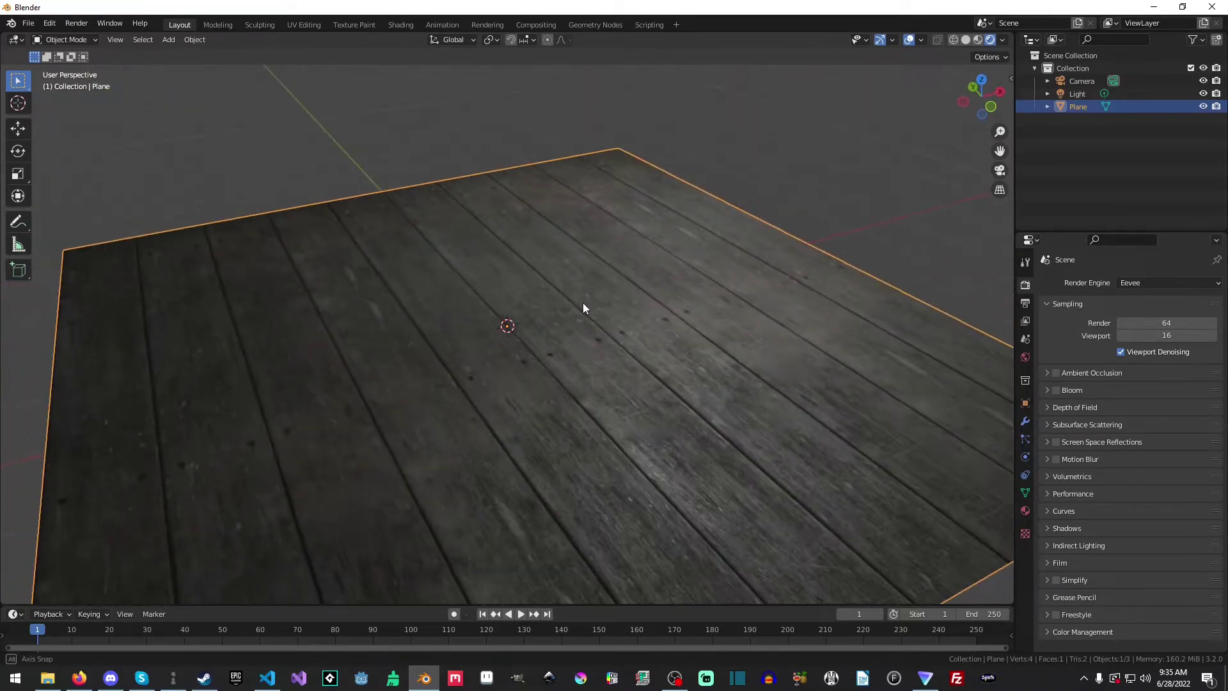
middle_click_drag(470, 370, 491, 387)
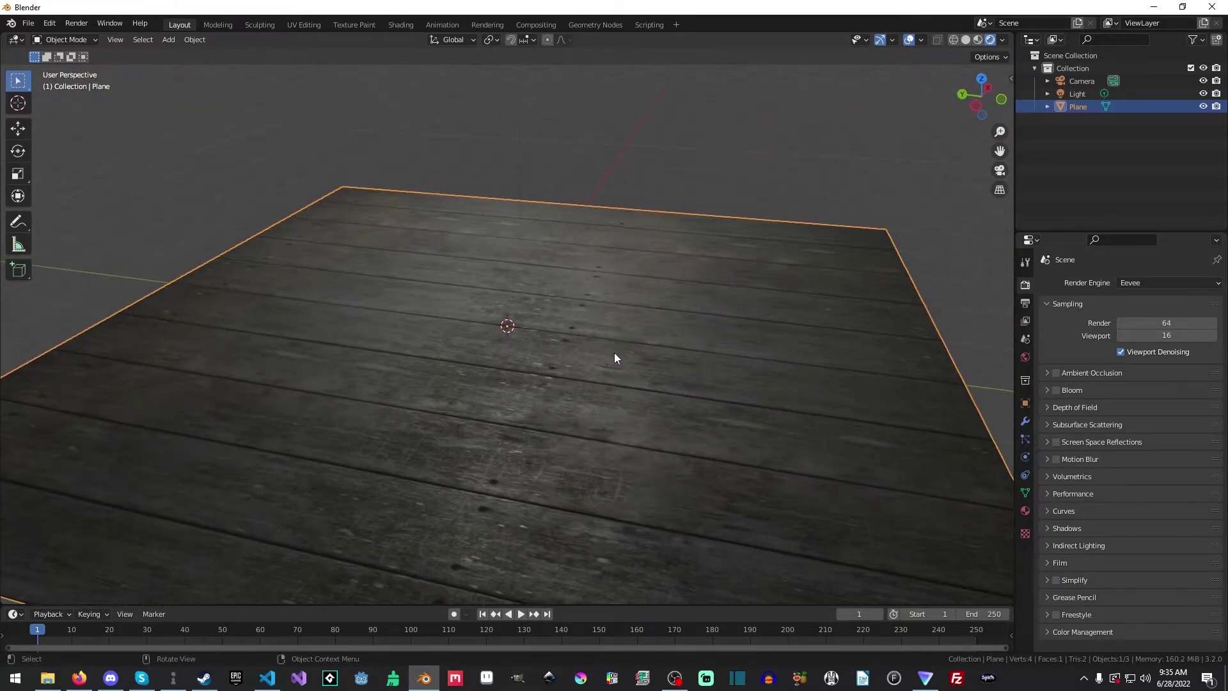
middle_click_drag(615, 353, 559, 357)
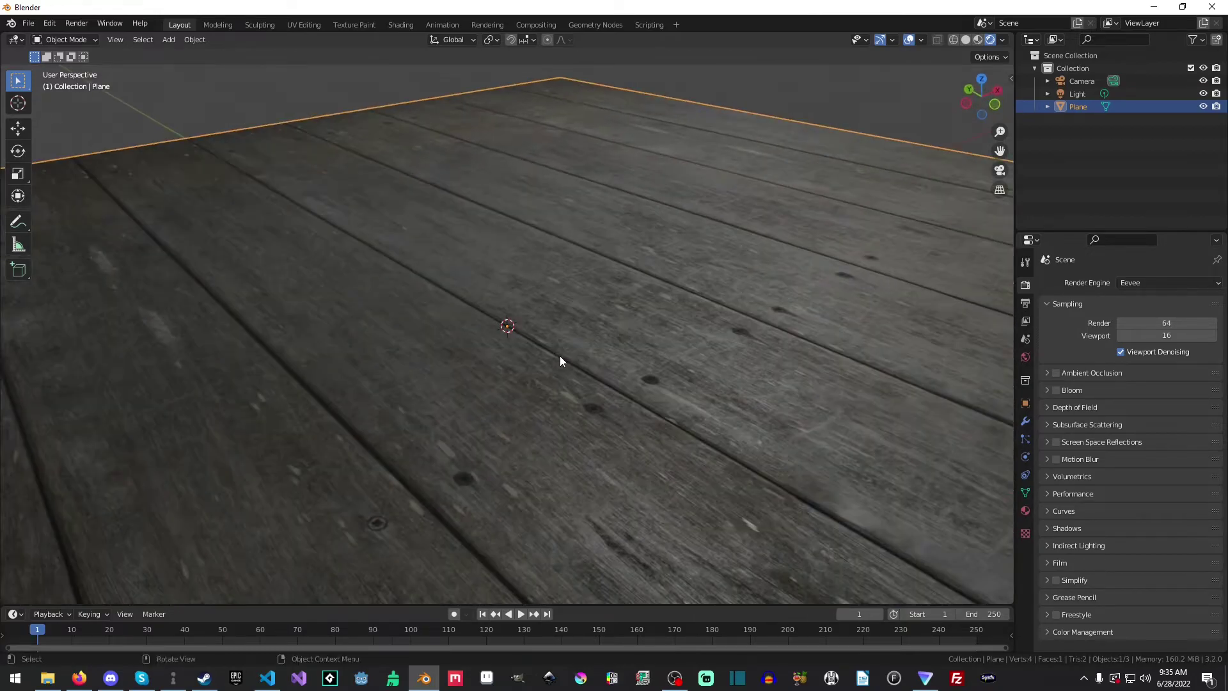
scroll(560, 357, "up", 2)
scroll(559, 357, "down", 2)
scroll(560, 356, "down", 4)
scroll(559, 356, "up", 5)
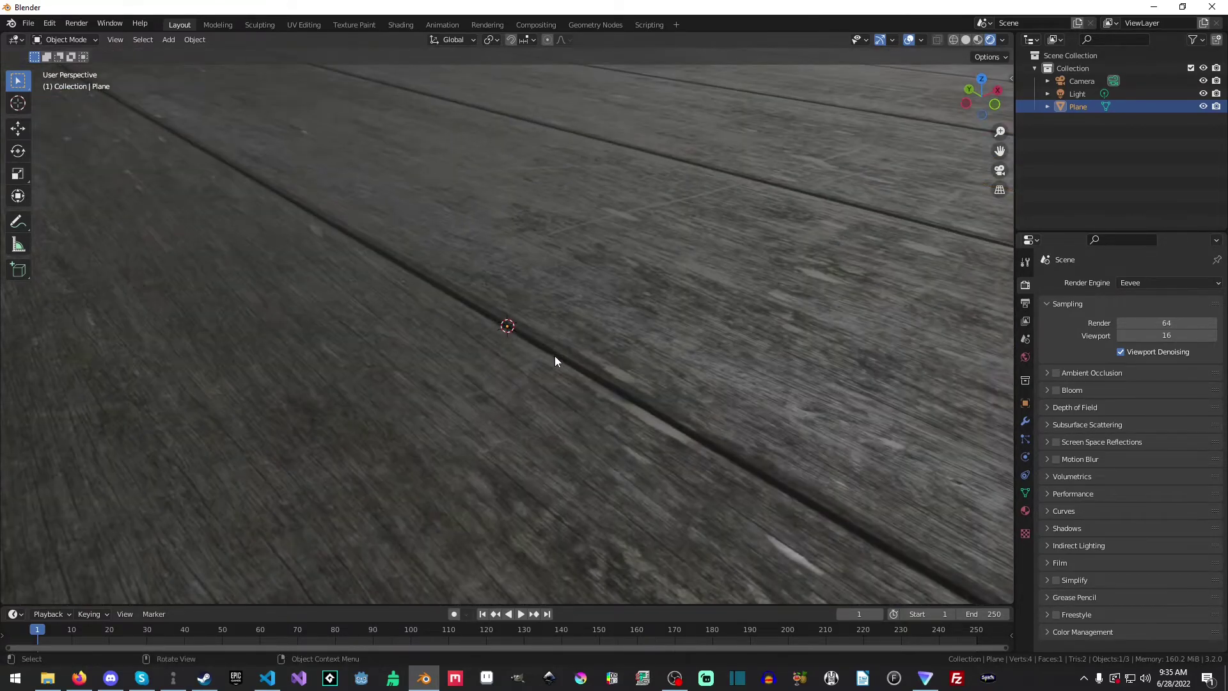
scroll(555, 356, "down", 4)
middle_click_drag(555, 355, 547, 351)
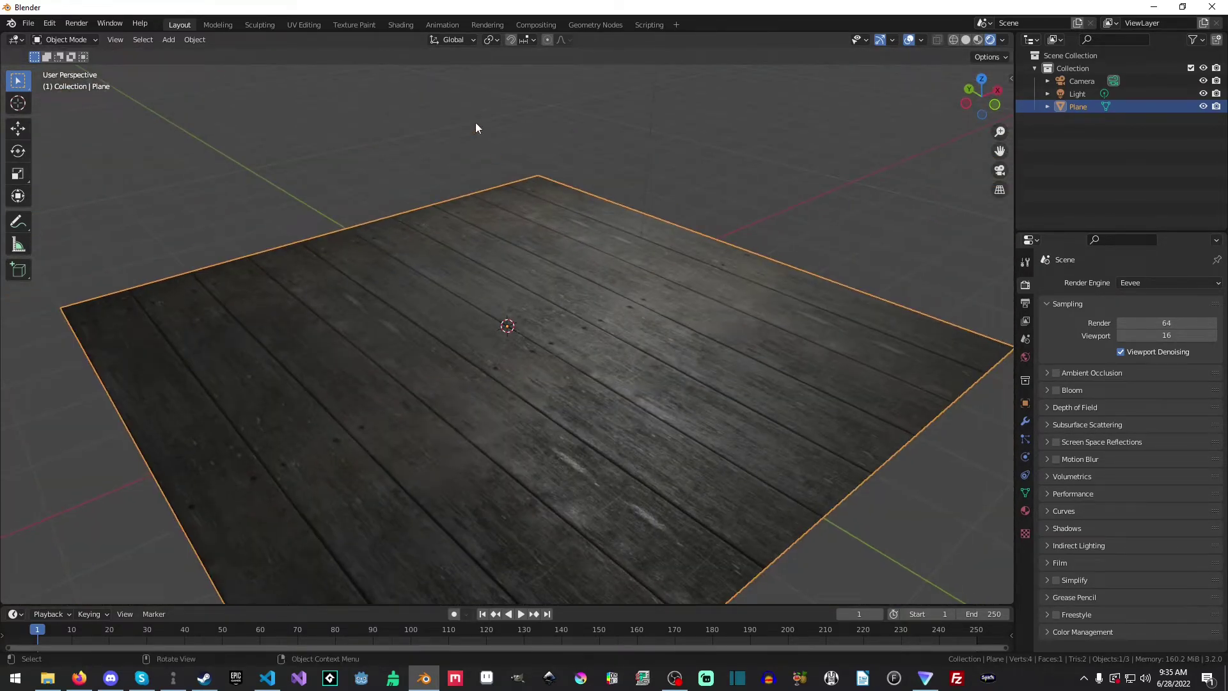
left_click(358, 24)
left_click(401, 24)
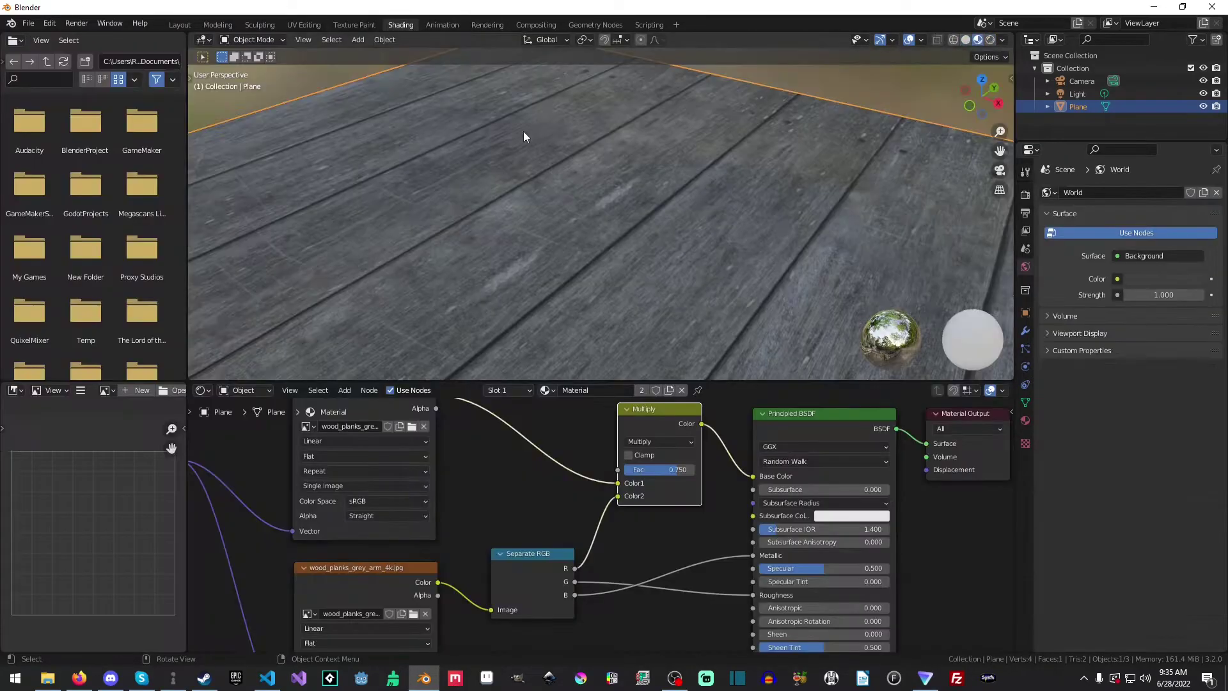
scroll(625, 556, "down", 8, "shift")
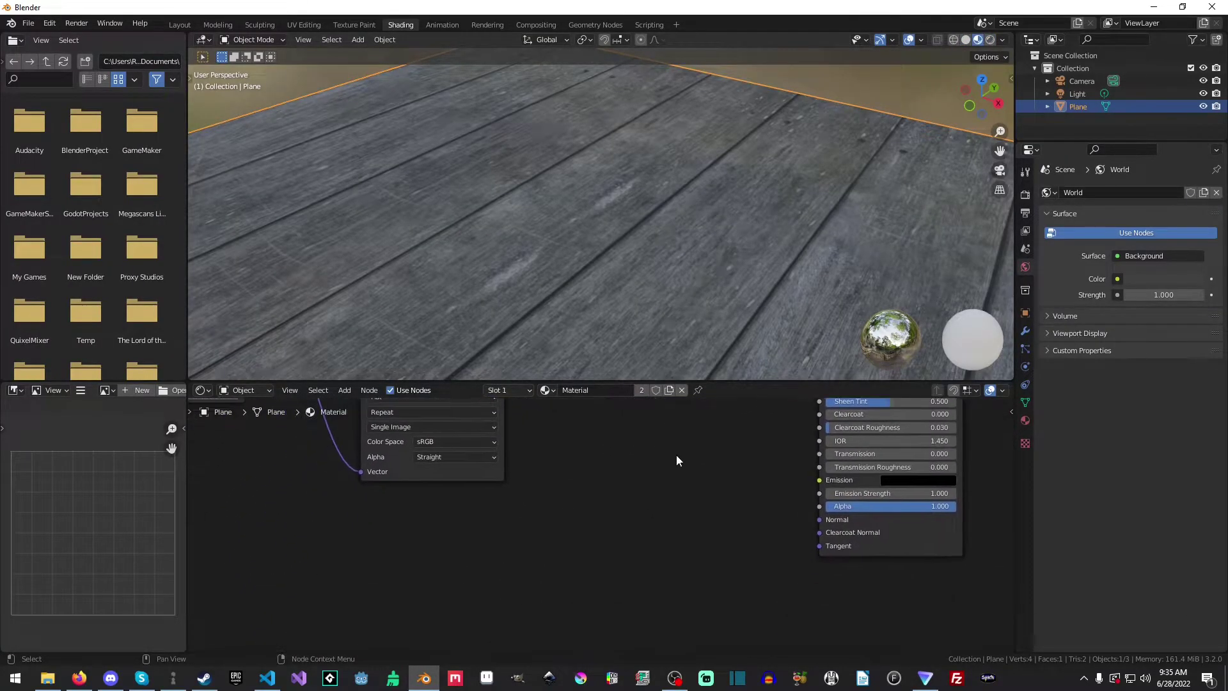
- Add the nor_gl normal image as a Non-Color texture fed by the Mapping vector
key("alt+Tab")
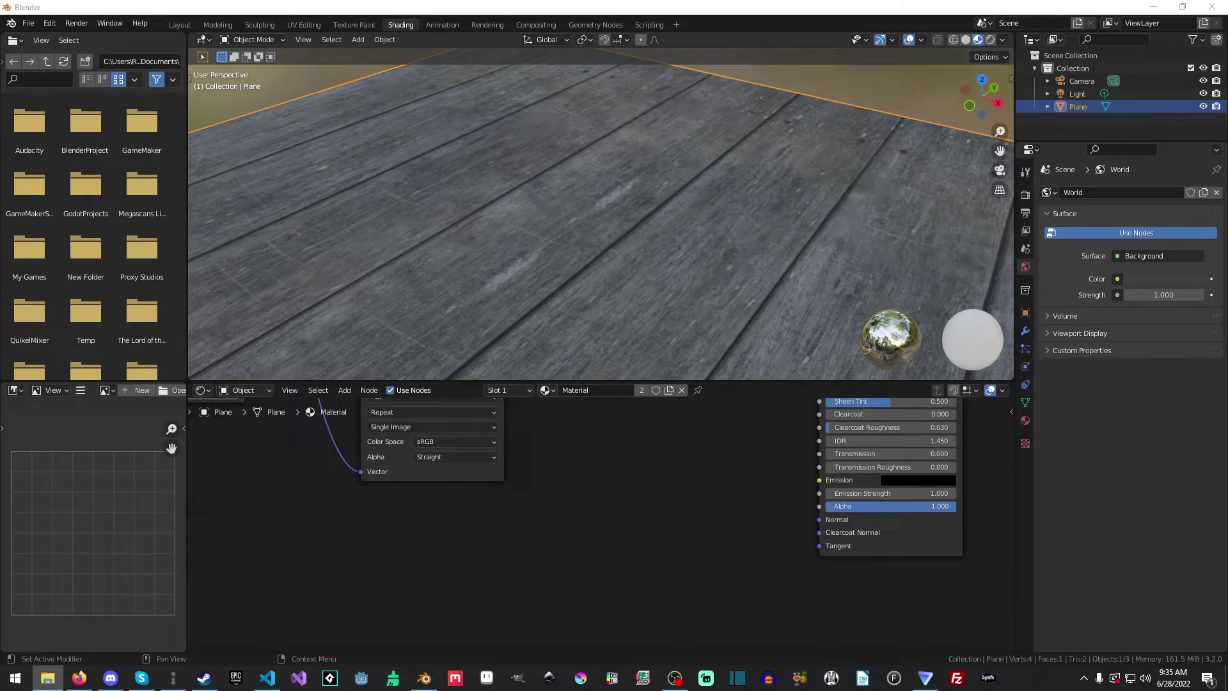
left_click_drag(497, 538, 451, 530)
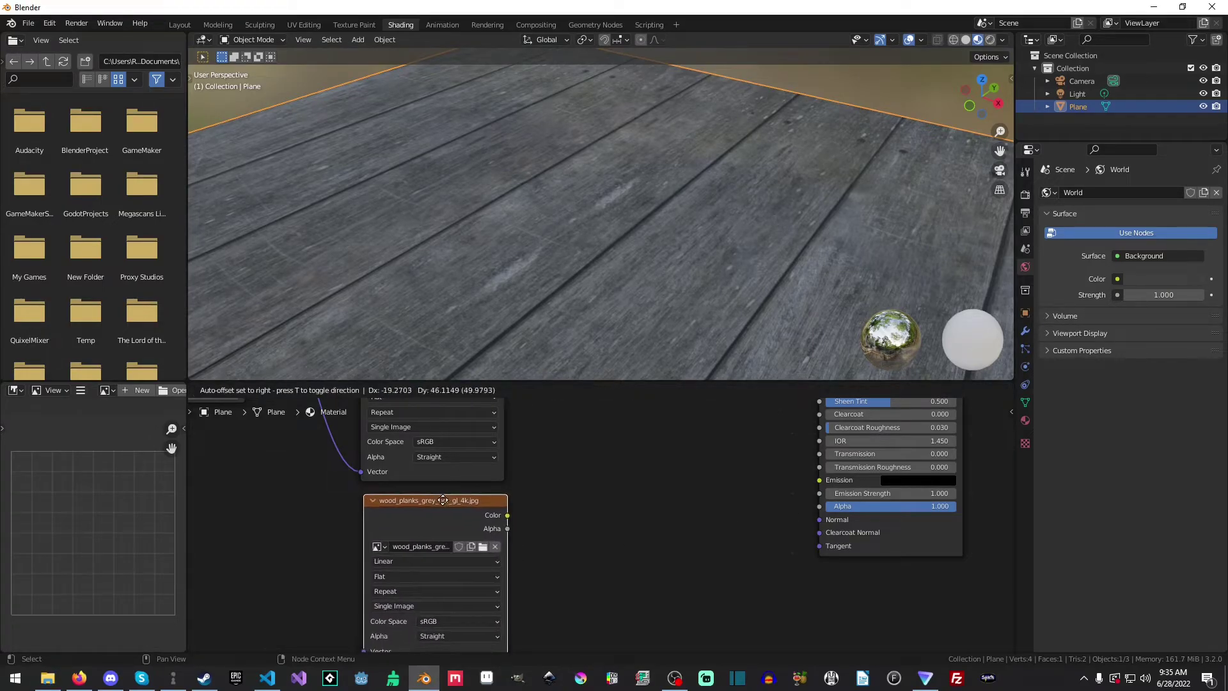
left_click(443, 501)
middle_click_drag(439, 621, 486, 556)
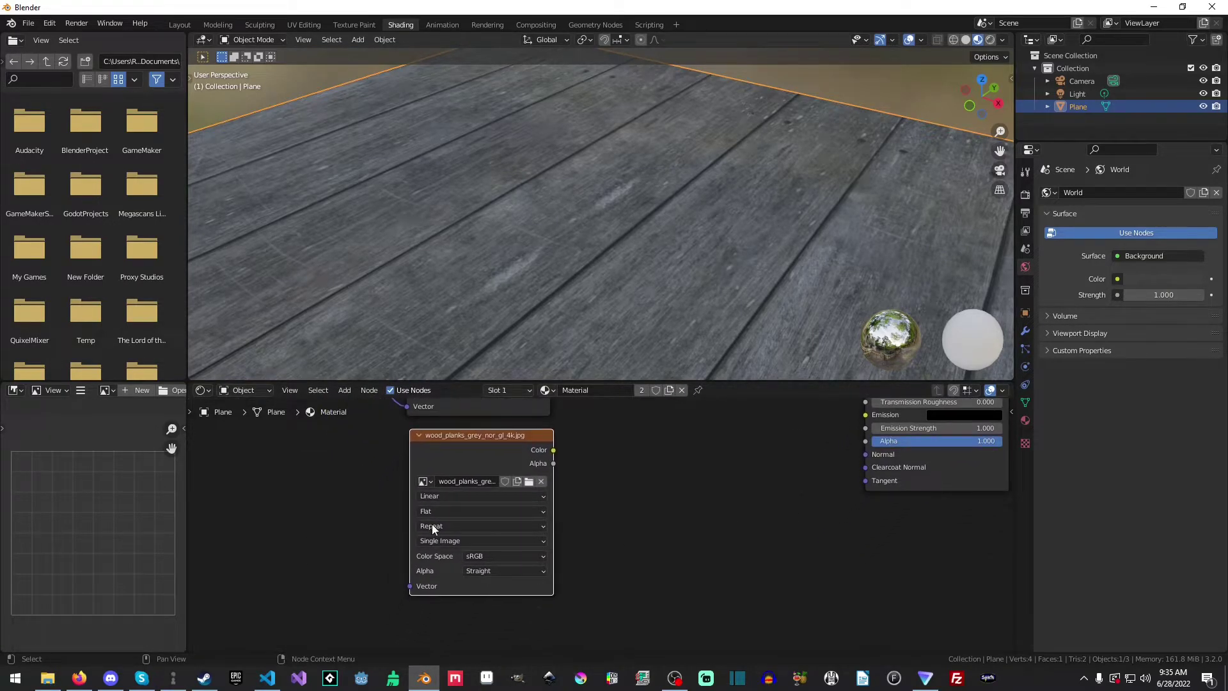
left_click(486, 556)
left_click(474, 522)
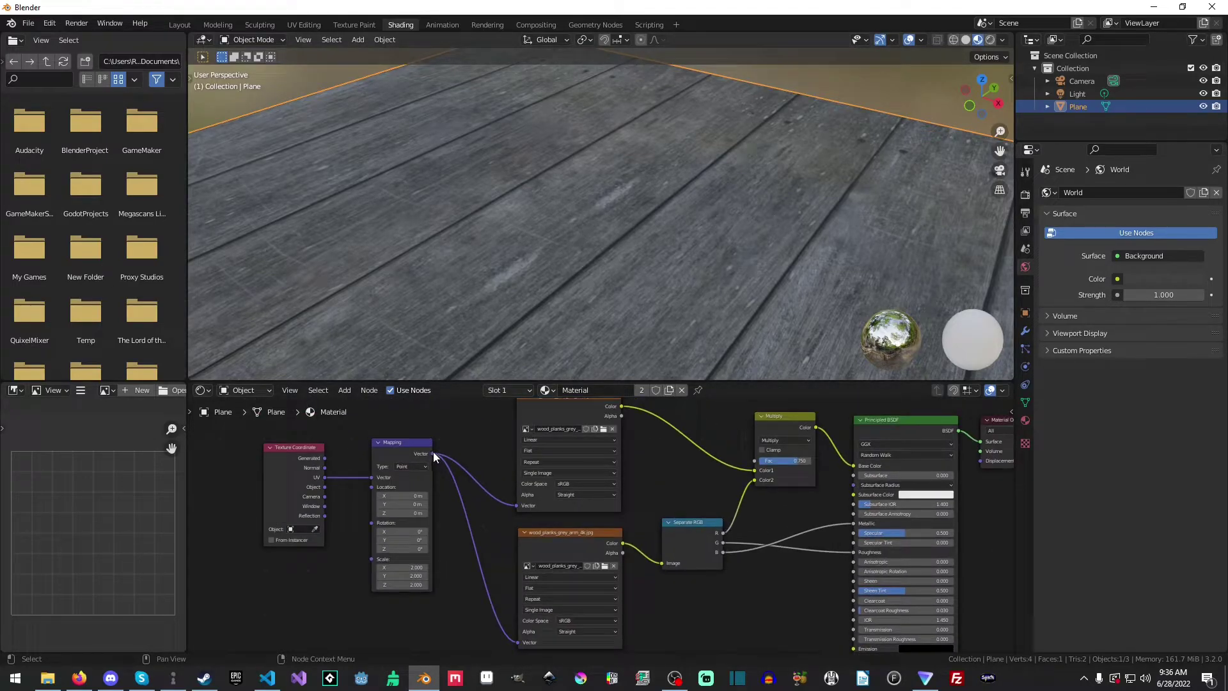
left_click_drag(433, 451, 524, 527)
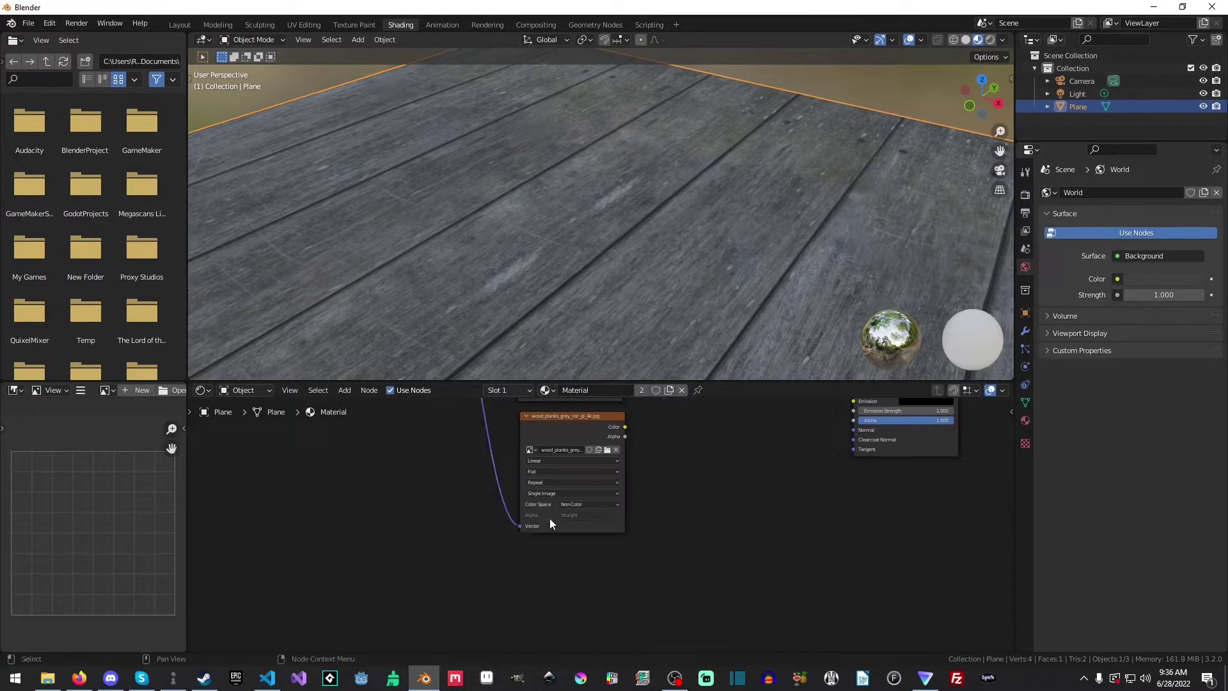
middle_click_drag(643, 442, 452, 490)
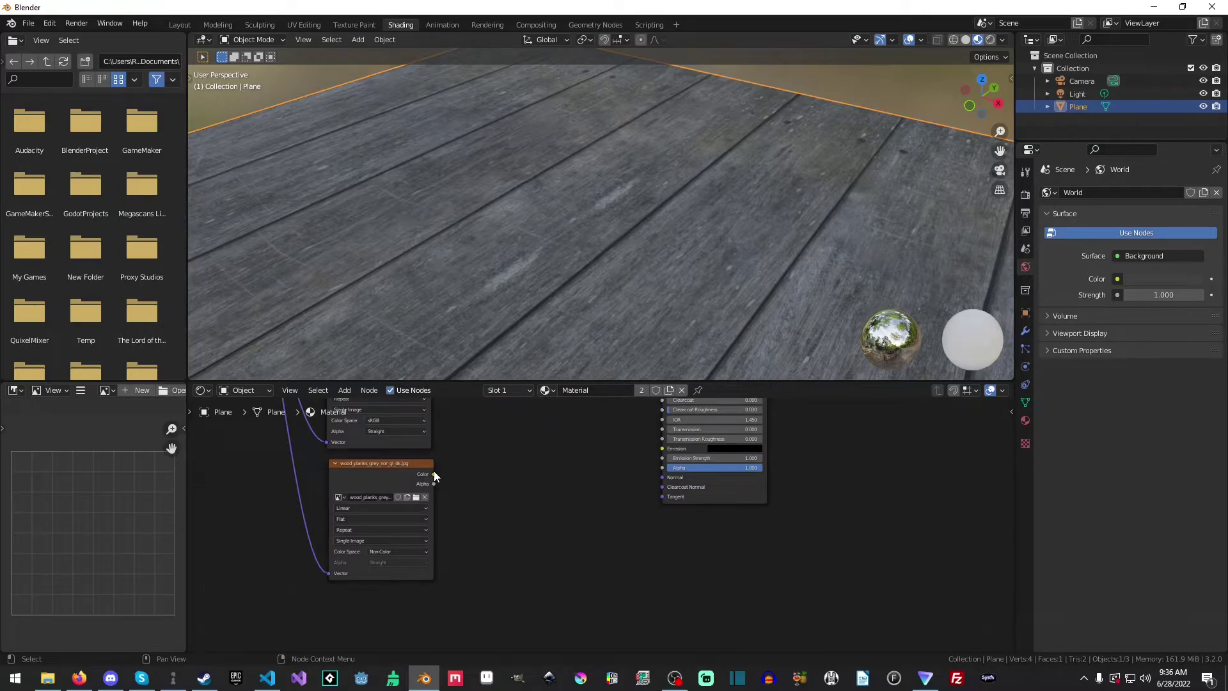
- Add a Normal Map node between the normal texture and the Principled BSDF Normal input
key("shift+a")
type("n")
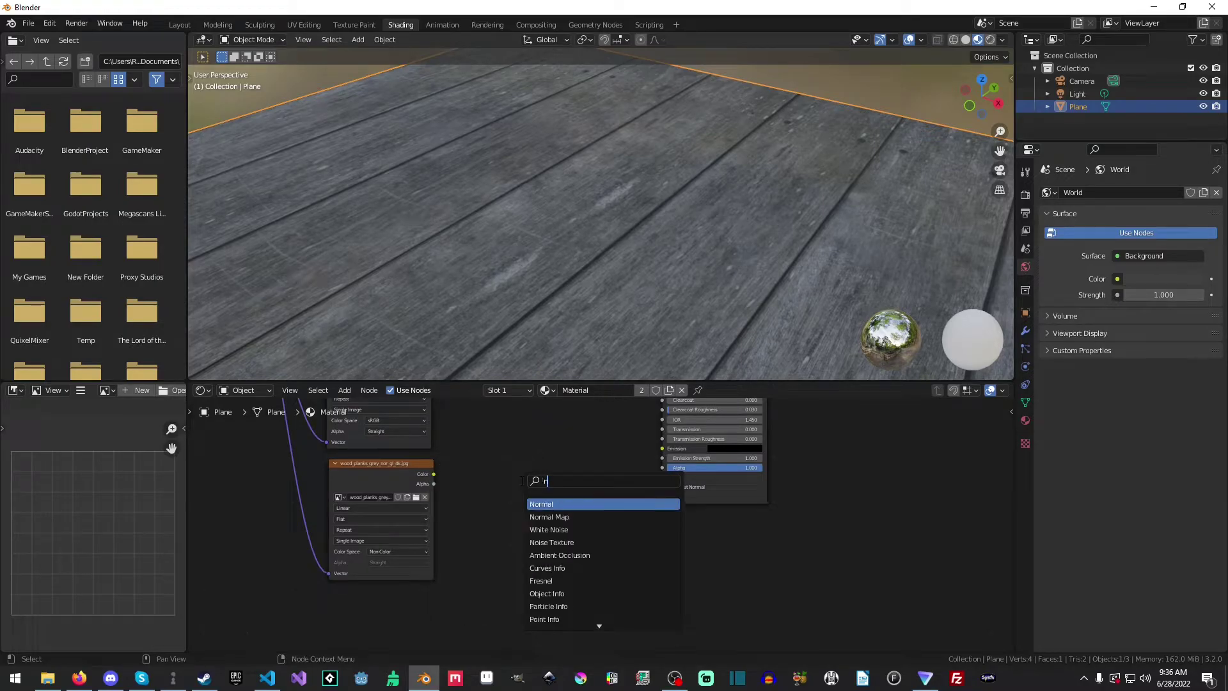
type("orma")
key("Down")
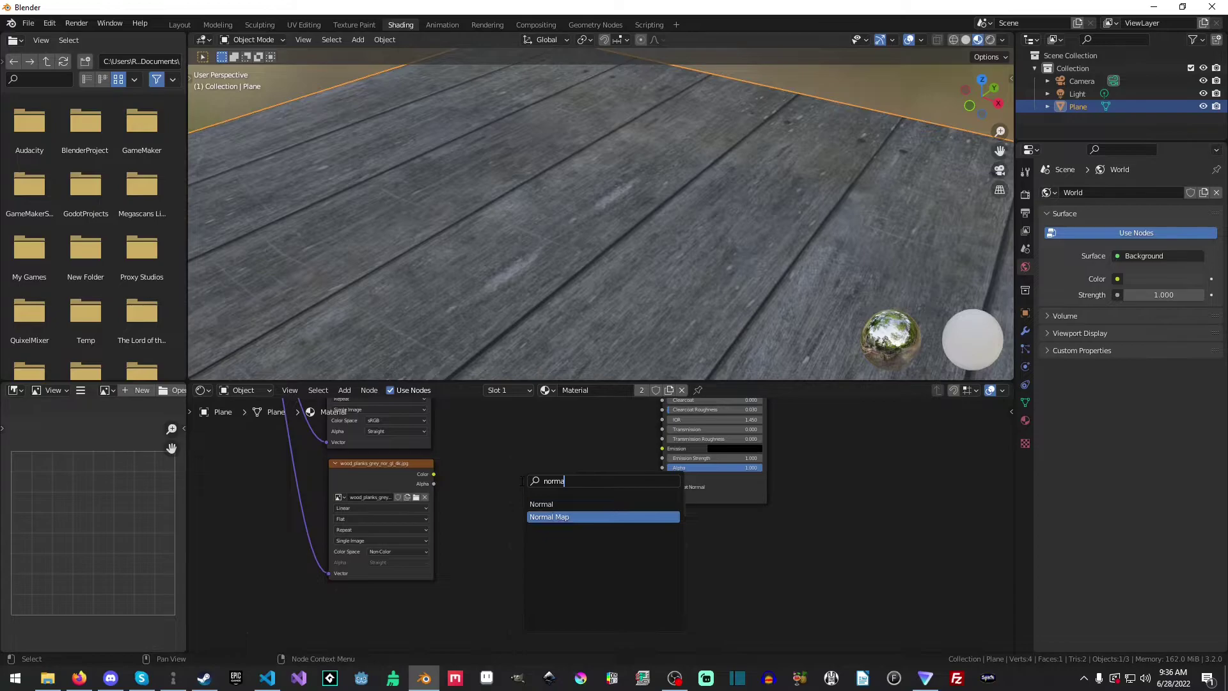
key("Return")
left_click(483, 446)
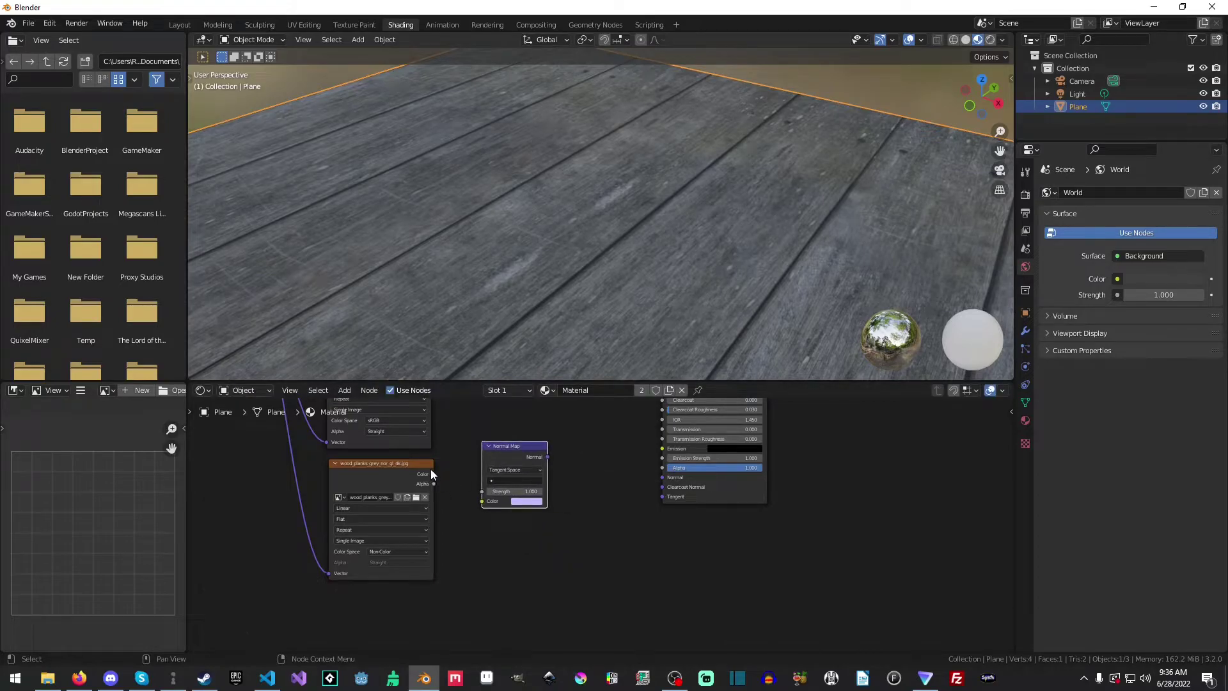
left_click_drag(435, 475, 482, 502)
left_click_drag(547, 457, 662, 480)
- Orbit the plank floor in the Layout workspace to inspect the surface relief
left_click(179, 25)
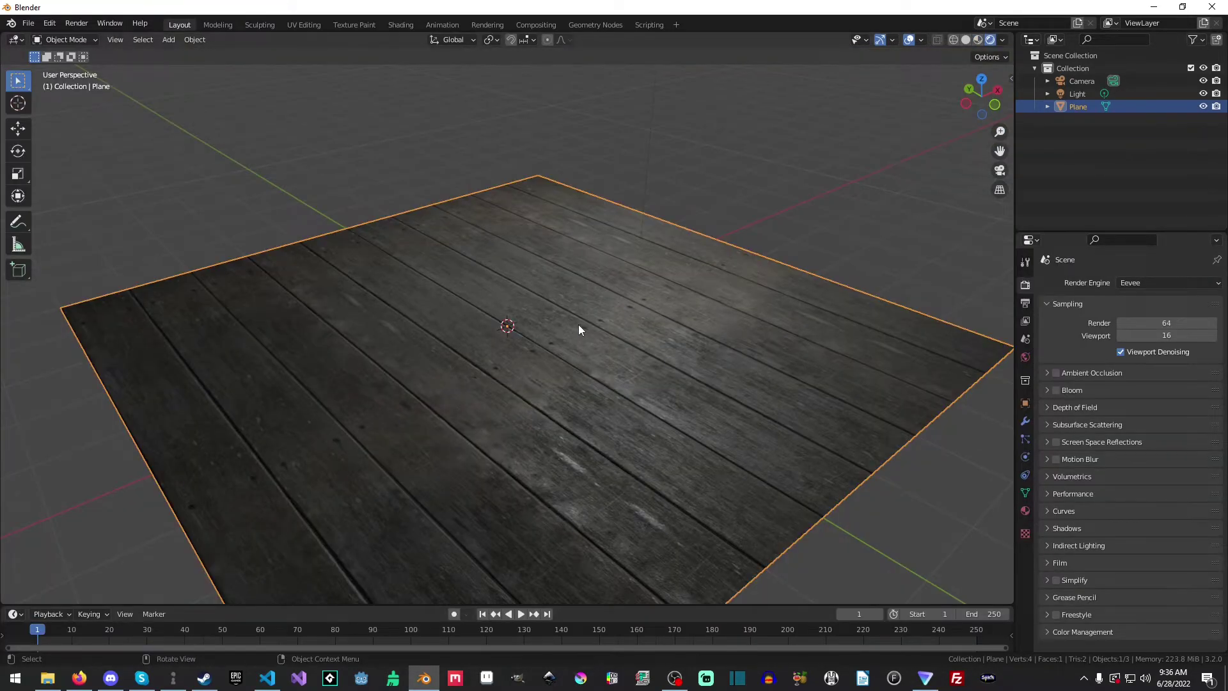
scroll(579, 324, "up", 8)
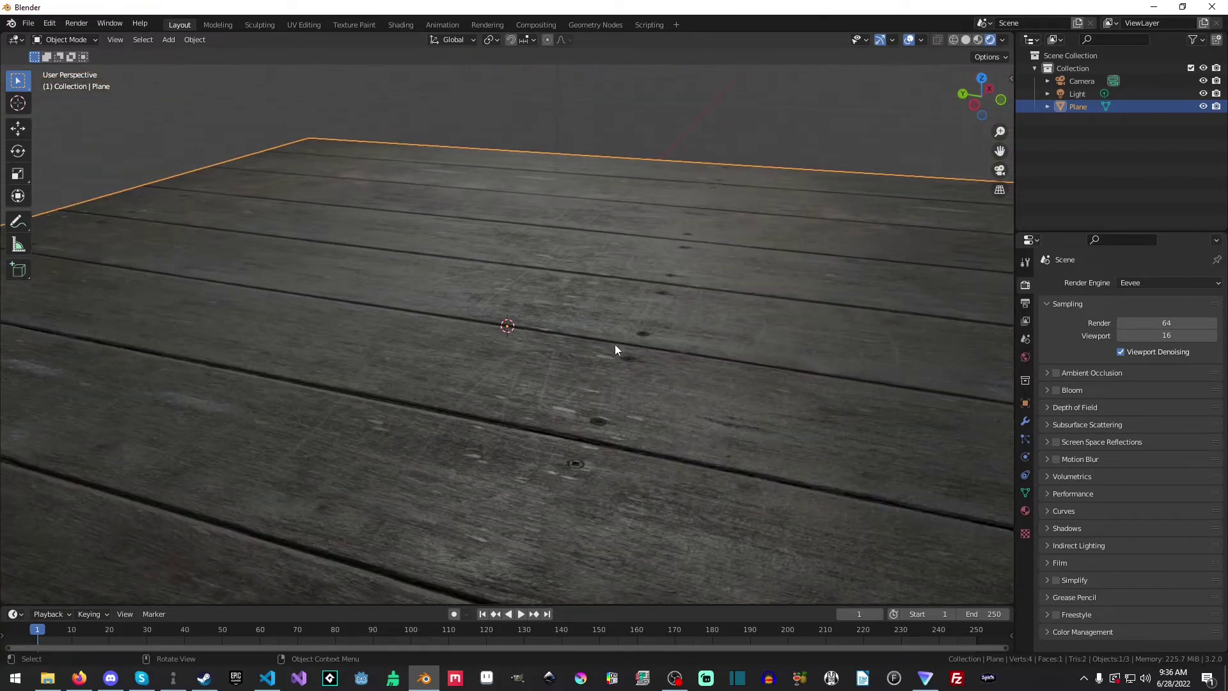
middle_click_drag(615, 348, 584, 334)
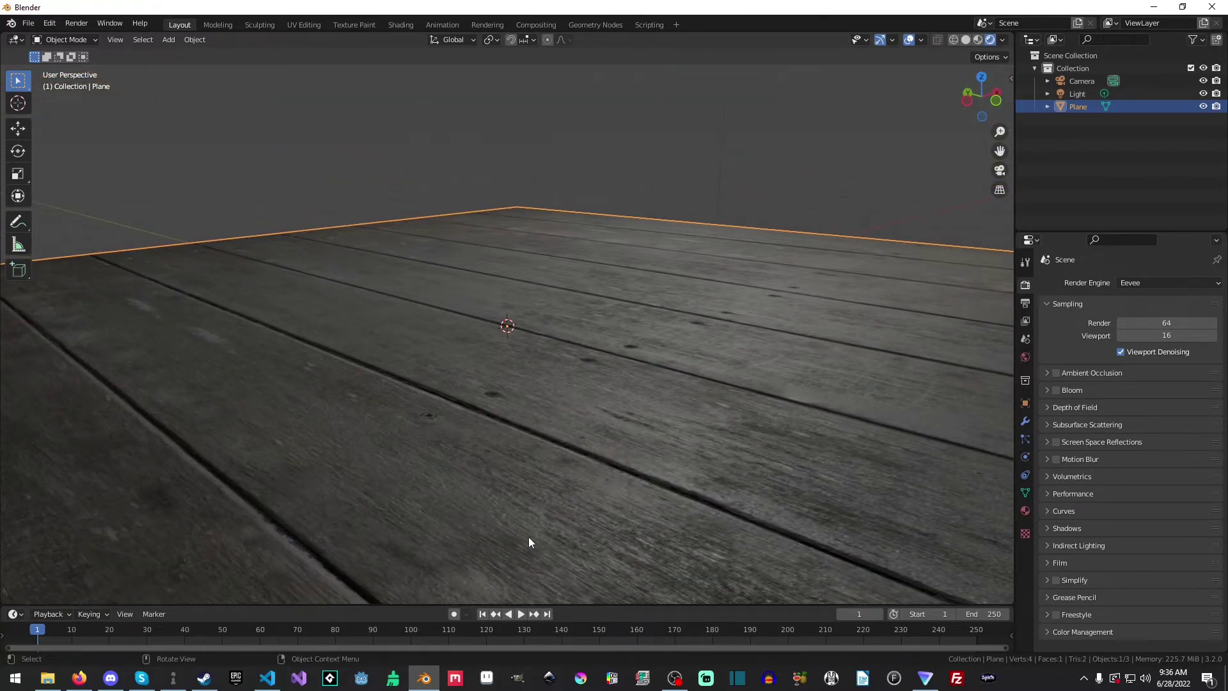
middle_click_drag(664, 470, 681, 417)
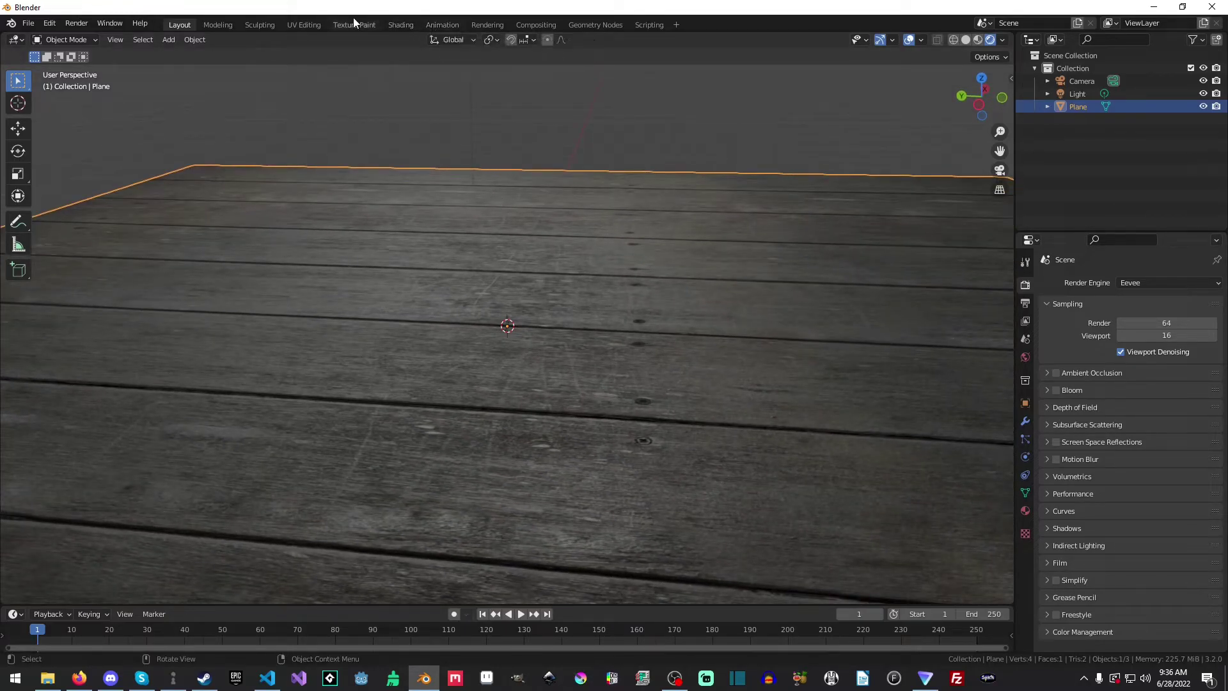
- Paste in the wood_planks_grey_disp_4k.jpg texture and link the Mapping vector to it
left_click(409, 25)
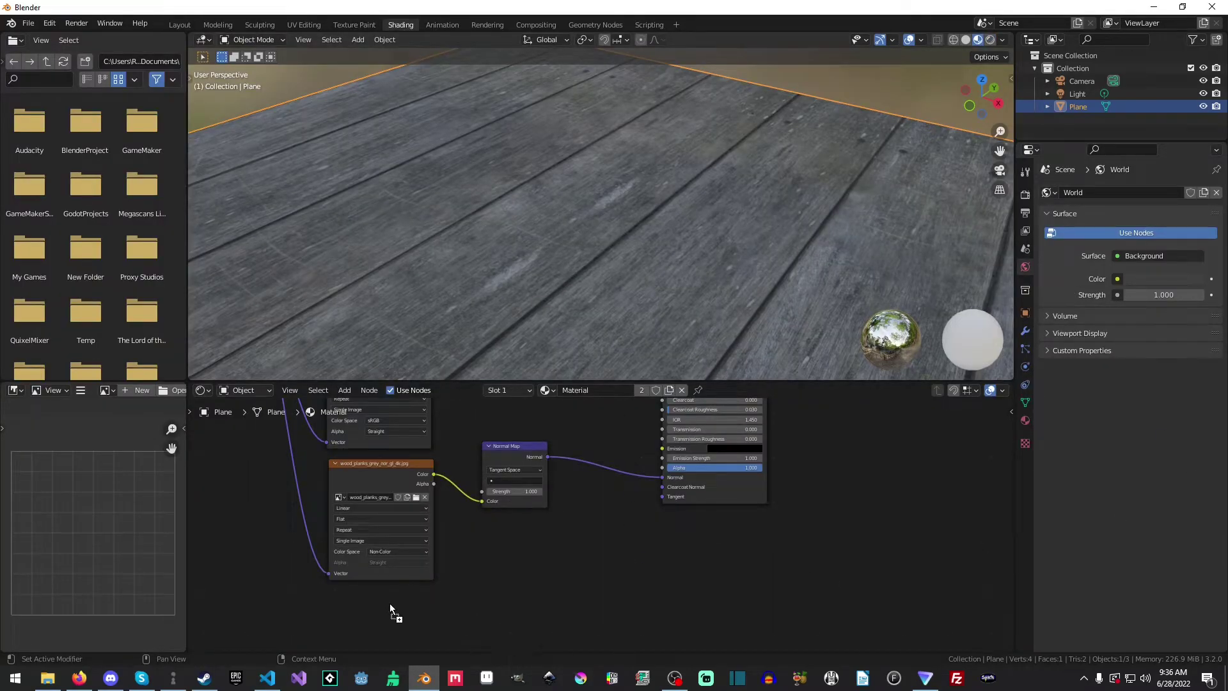
key("ctrl+v")
left_click_drag(465, 547, 432, 577)
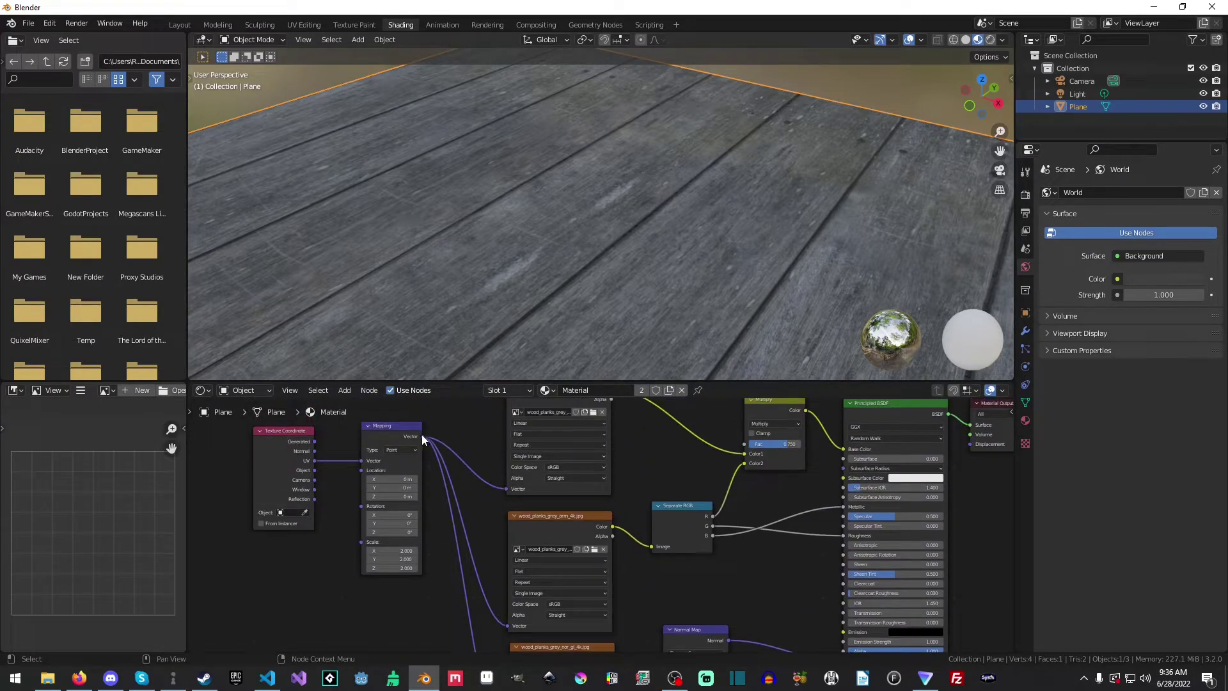
left_click_drag(422, 434, 512, 548)
scroll(595, 540, "right", 4, "ctrl")
scroll(633, 556, "up", 4, "shift")
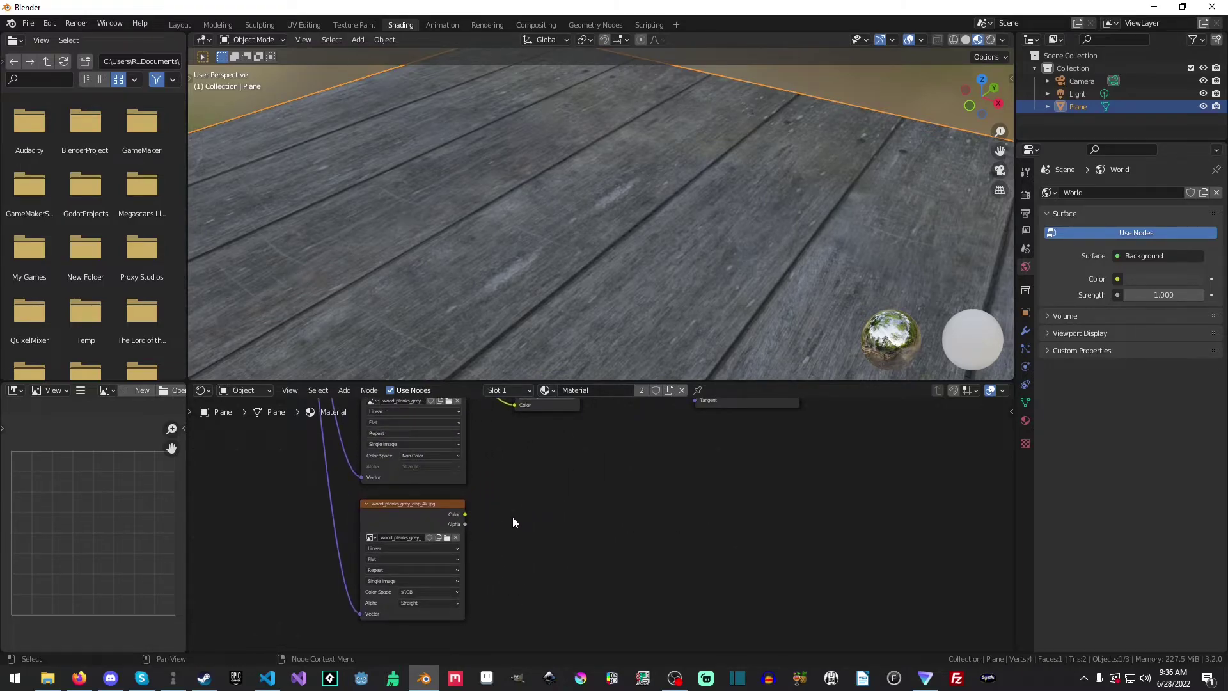
- Add a Displacement node taking the texture colour as Height and feeding Material Output Displacement
key("shift+a")
left_click(570, 500)
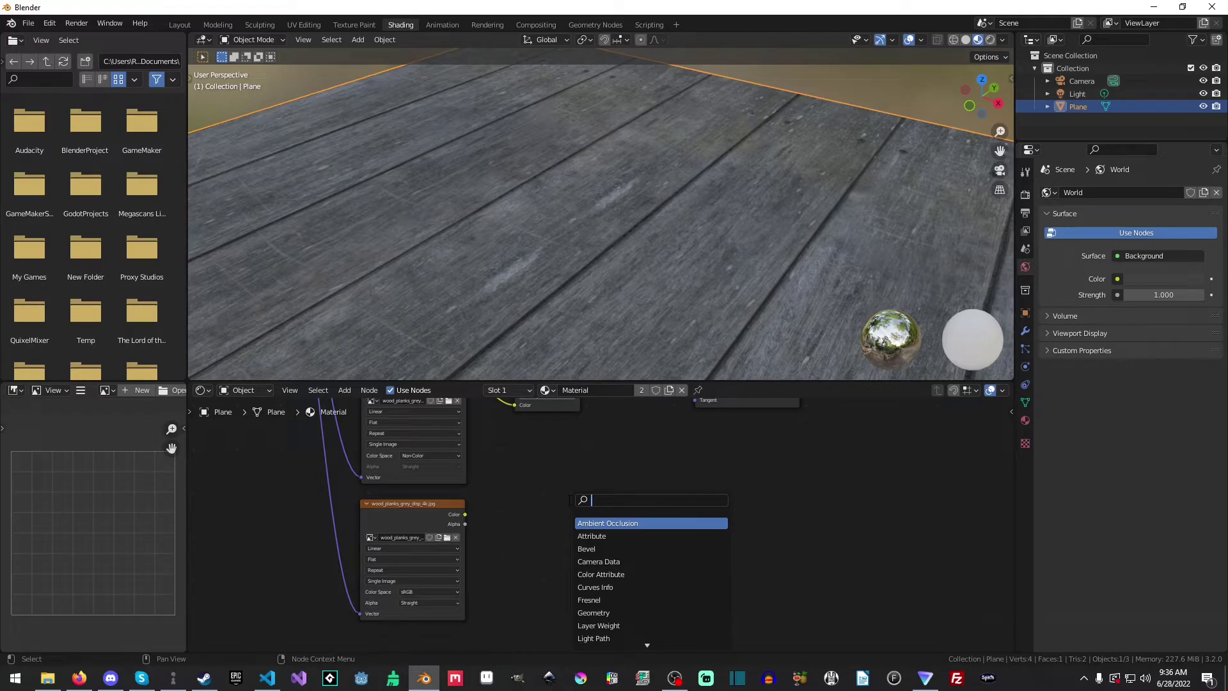
type("dis")
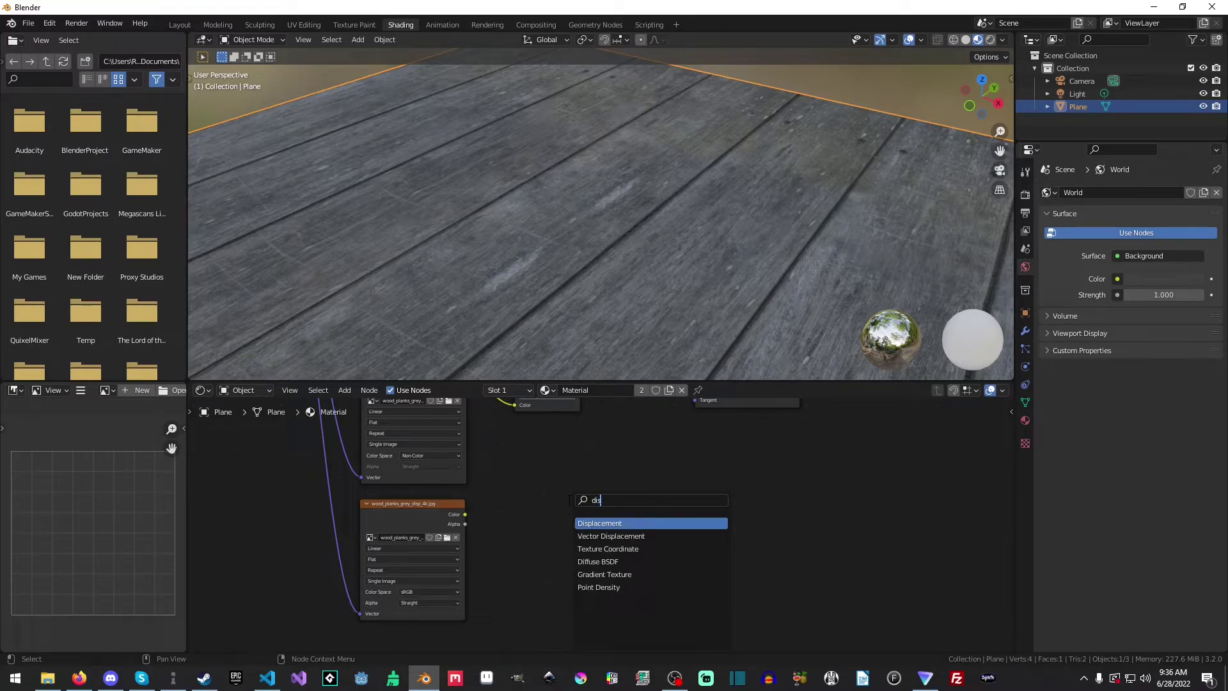
key("Return")
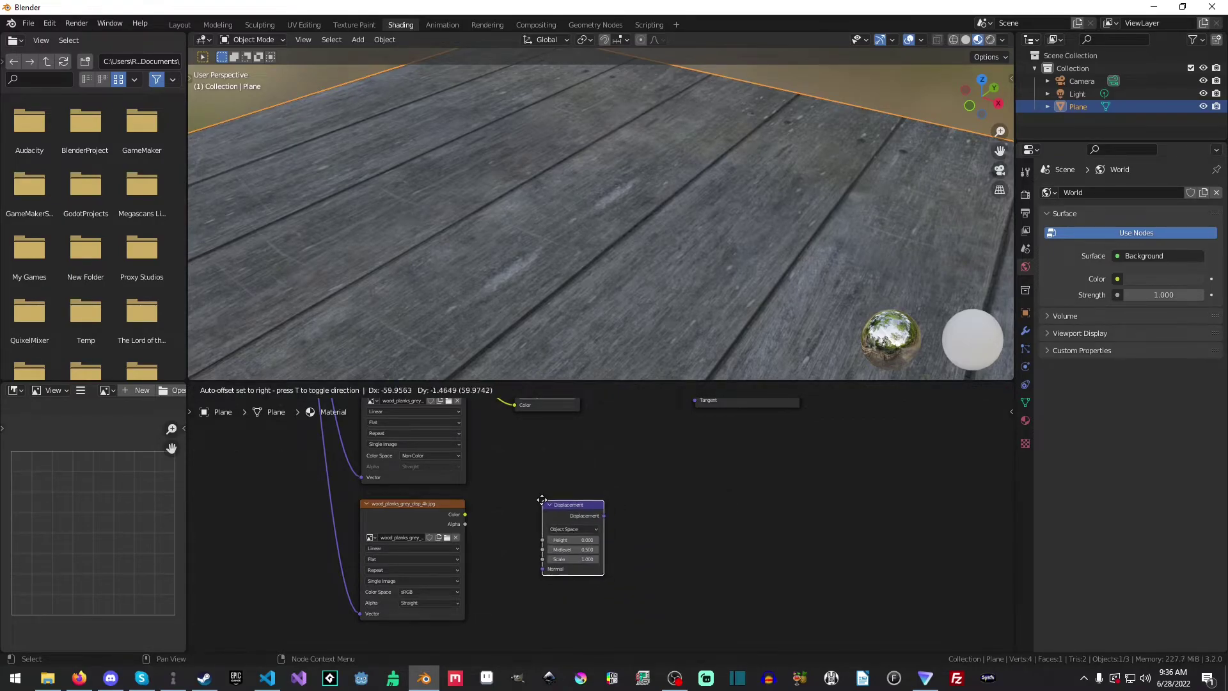
left_click(543, 501)
left_click_drag(466, 514, 542, 540)
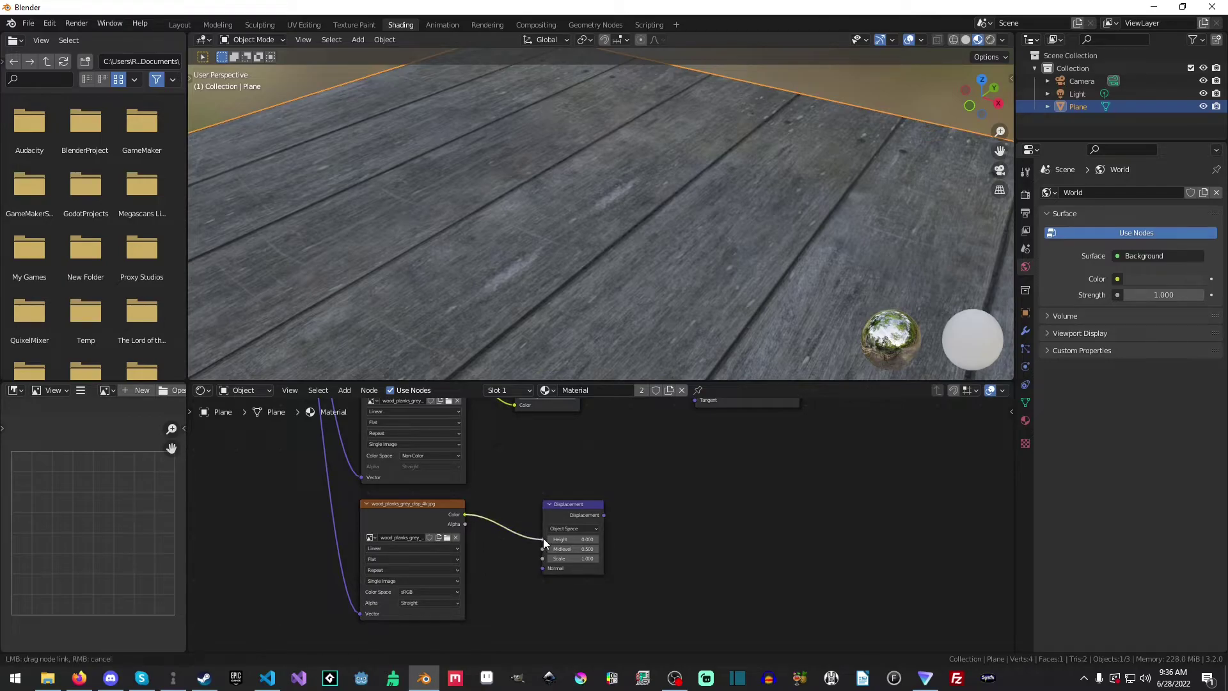
left_click_drag(603, 516, 765, 396)
left_click_drag(938, 267, 595, 516)
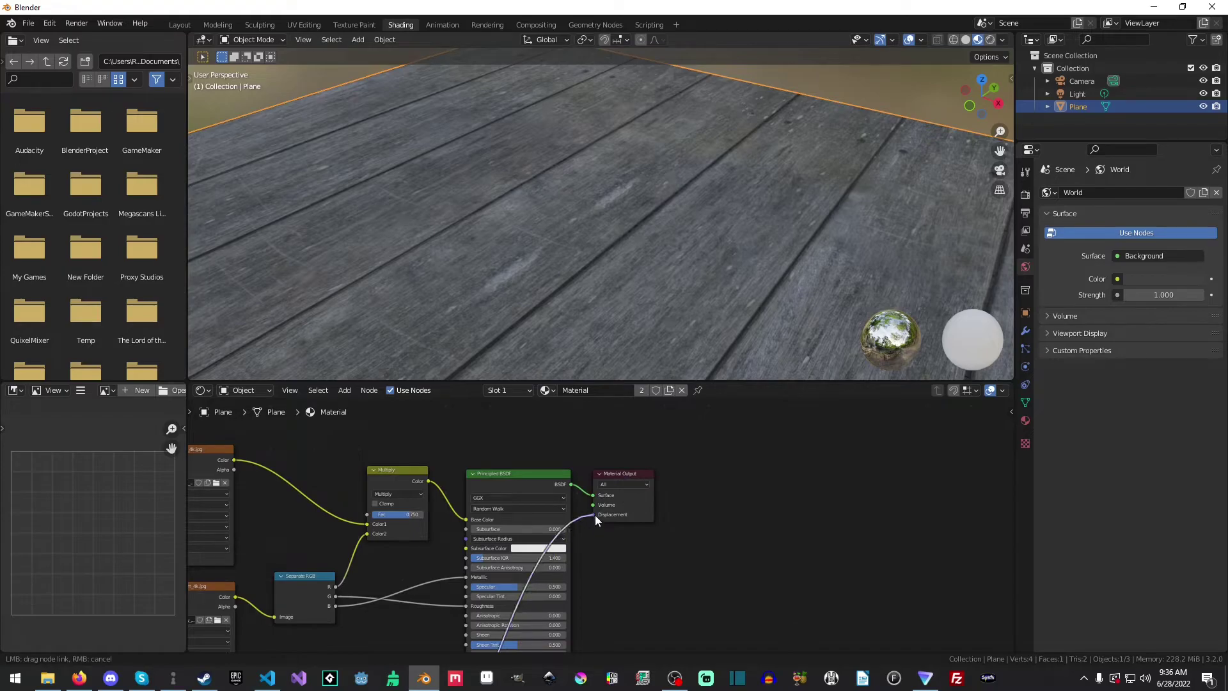
middle_click_drag(726, 359, 530, 305)
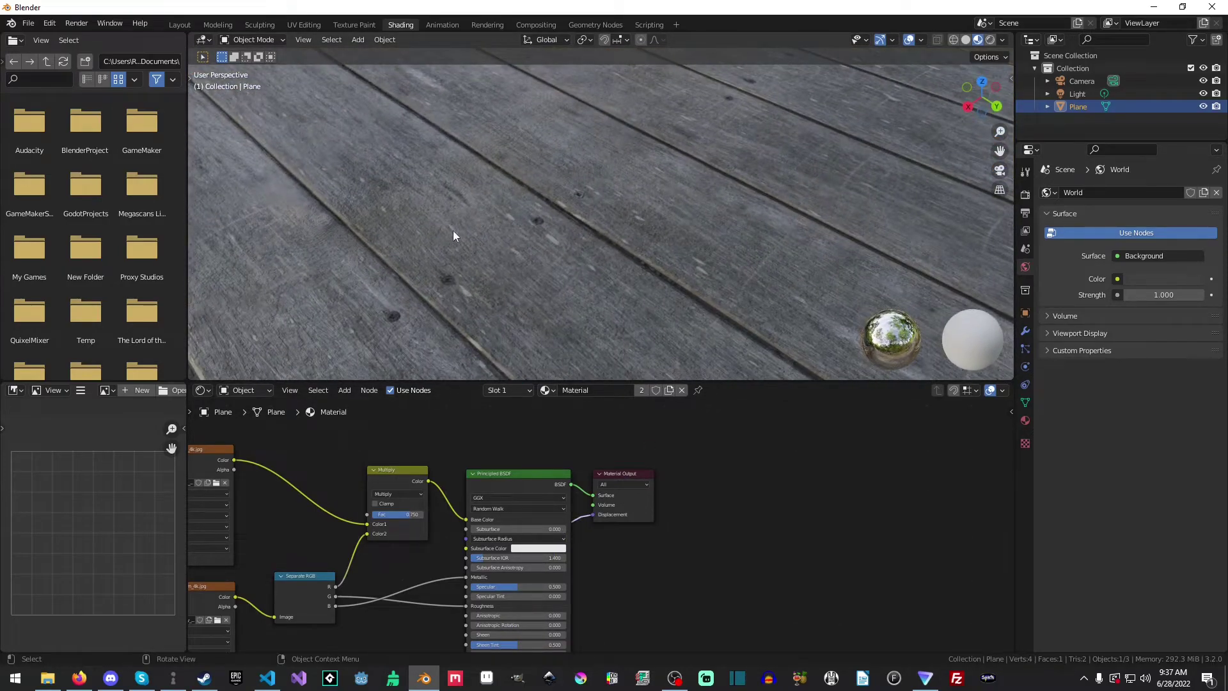
left_click(179, 24)
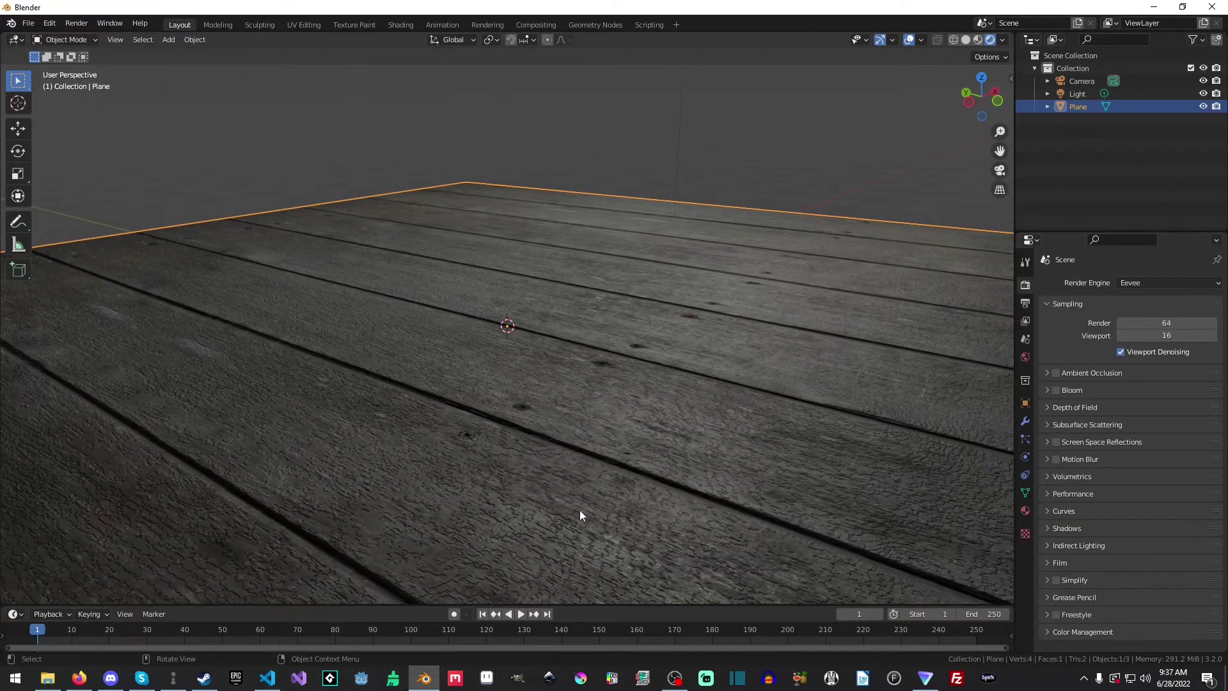
left_click(402, 25)
- Switch the viewport to Rendered shading and view the plank floor
middle_click_drag(567, 299, 463, 234)
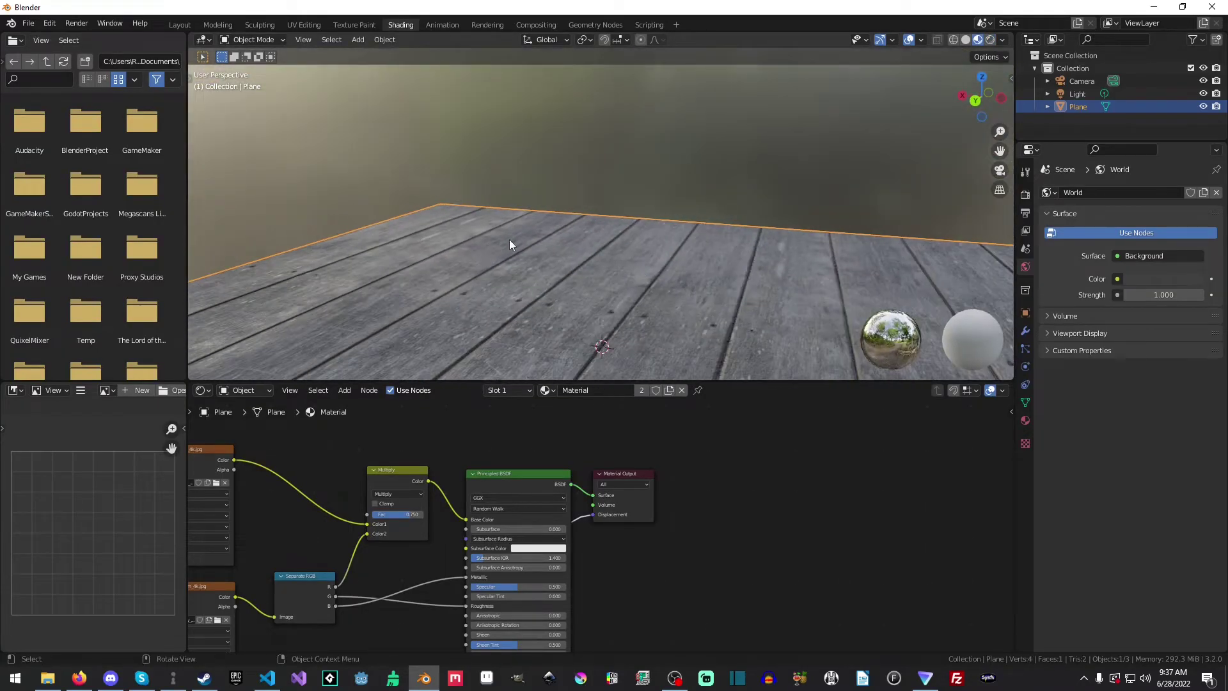
key("z")
left_click(754, 288)
mouse_move(755, 289)
middle_mouse_down()
mouse_move(623, 338)
mouse_move(589, 306)
mouse_move(638, 234)
mouse_move(635, 204)
middle_mouse_up()
key("z")
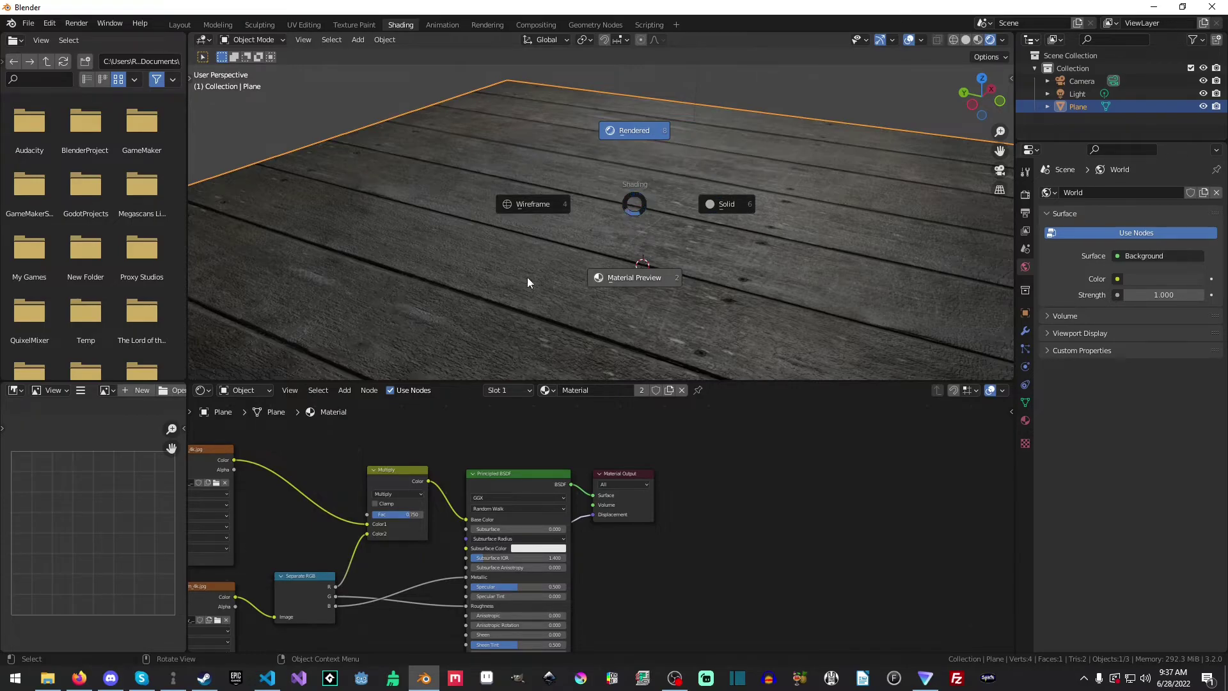
left_click(618, 119)
scroll(769, 316, "up", 5)
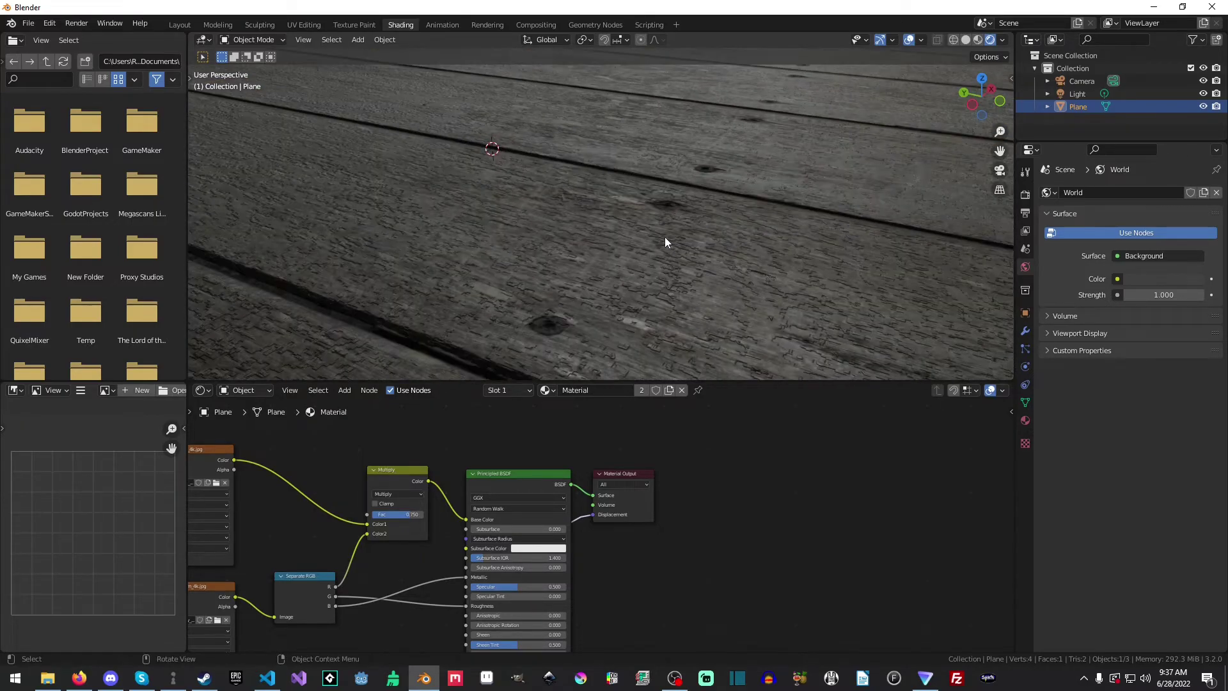
- Set the Displacement node's Scale to 0.05 and Midlevel to 0.8
middle_click_drag(684, 506, 585, 590)
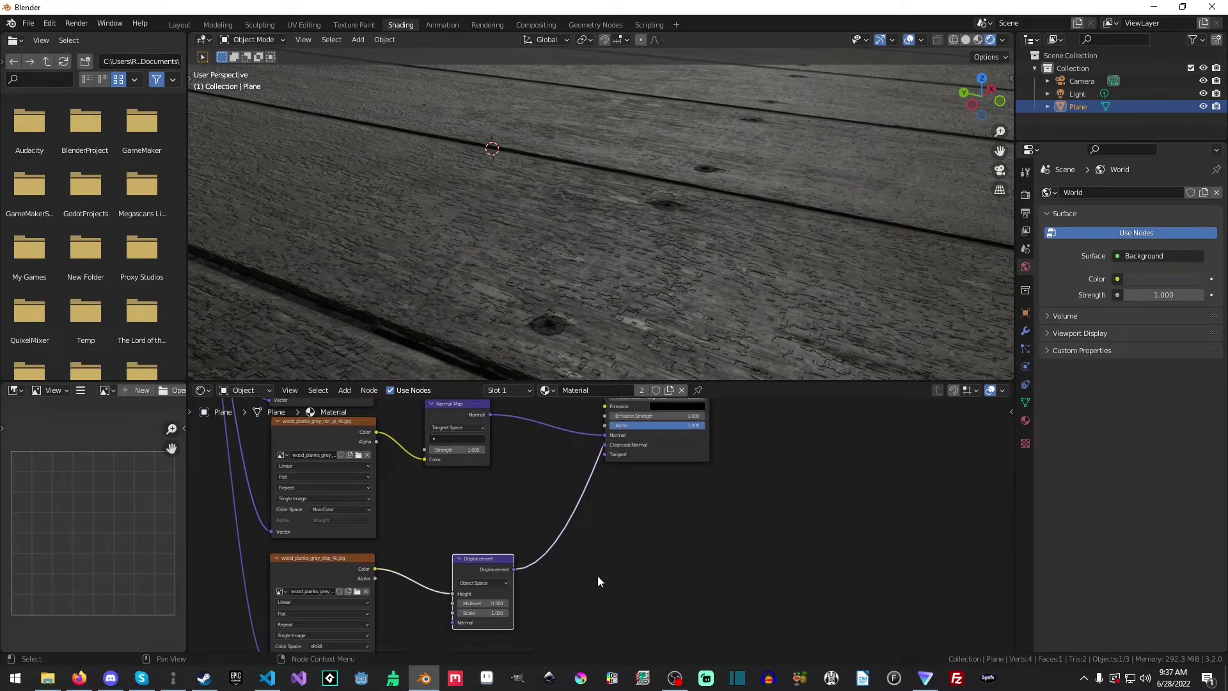
left_click_drag(476, 563, 675, 510)
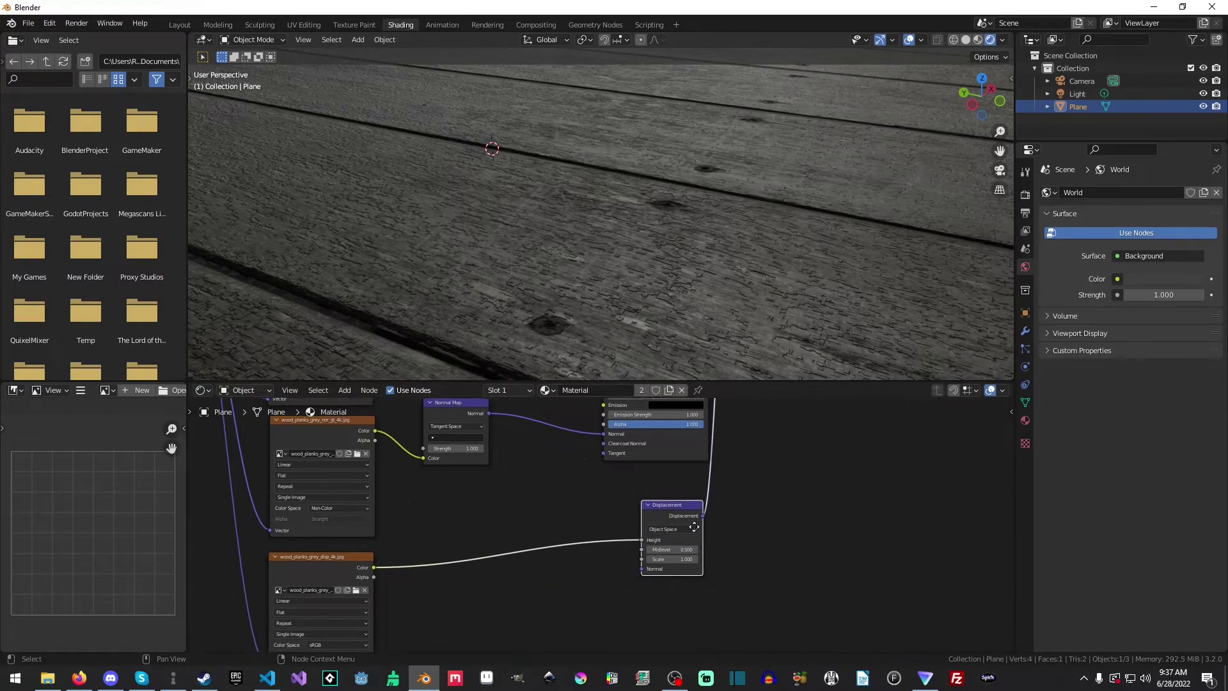
scroll(659, 512, "up", 2)
left_click(644, 496)
type("0.05")
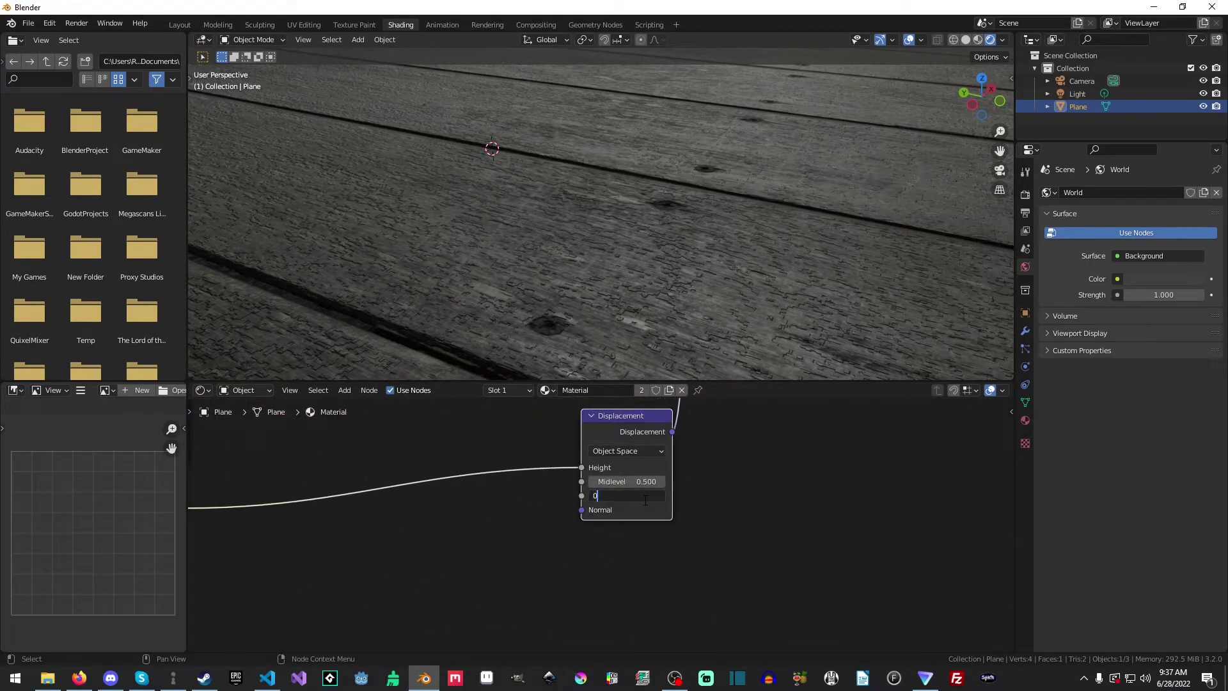
key("Return")
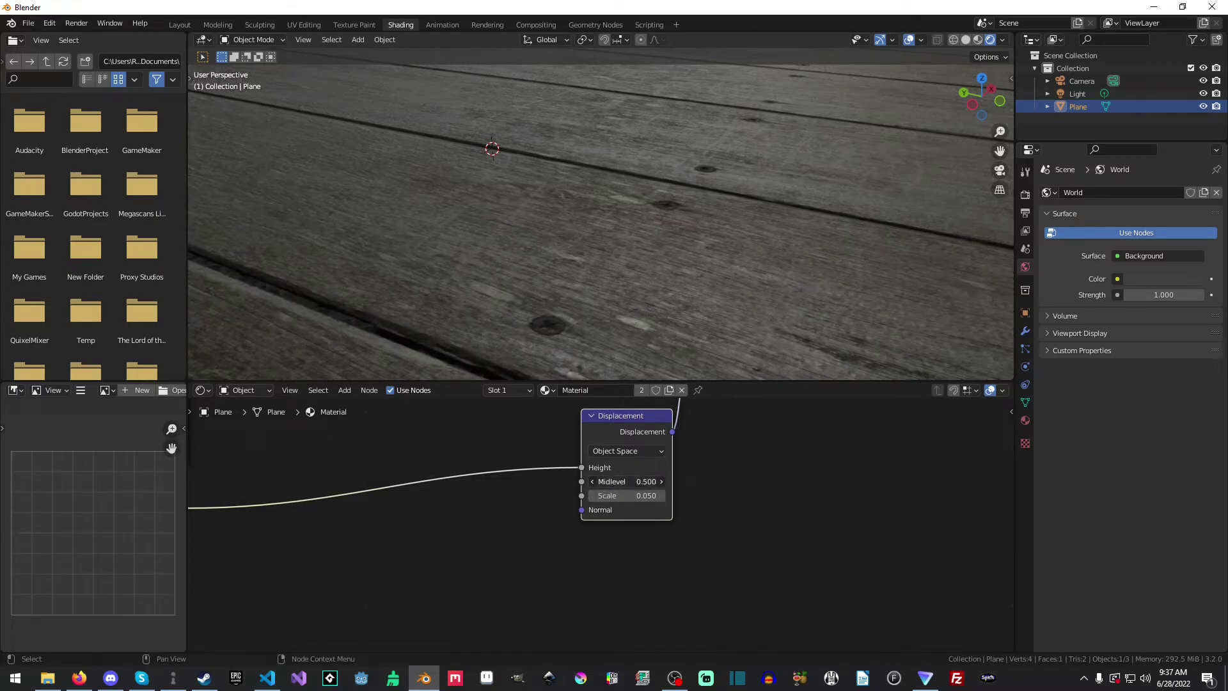
left_click(646, 484)
type("0.8")
key("Return")
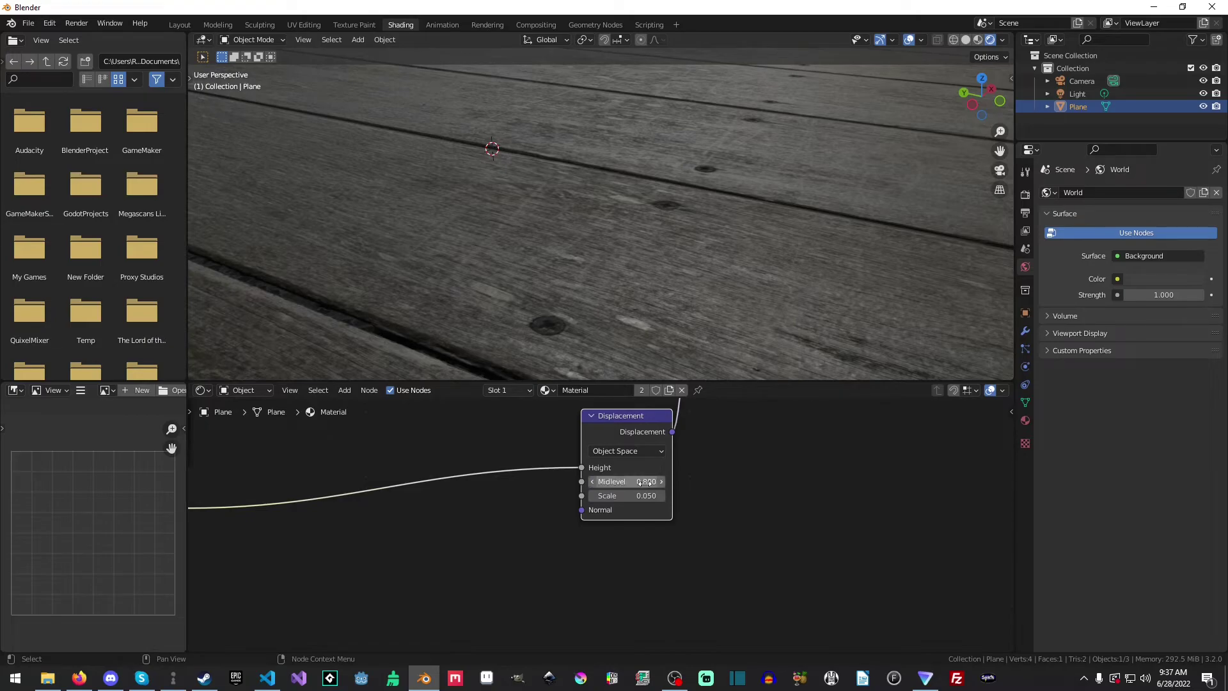
mouse_move(513, 337)
middle_mouse_down()
mouse_move(643, 237)
mouse_move(658, 211)
mouse_move(632, 250)
mouse_move(639, 289)
mouse_move(681, 320)
mouse_move(586, 343)
mouse_move(633, 398)
mouse_move(757, 359)
mouse_move(800, 305)
mouse_move(737, 320)
middle_mouse_up()
left_click(180, 24)
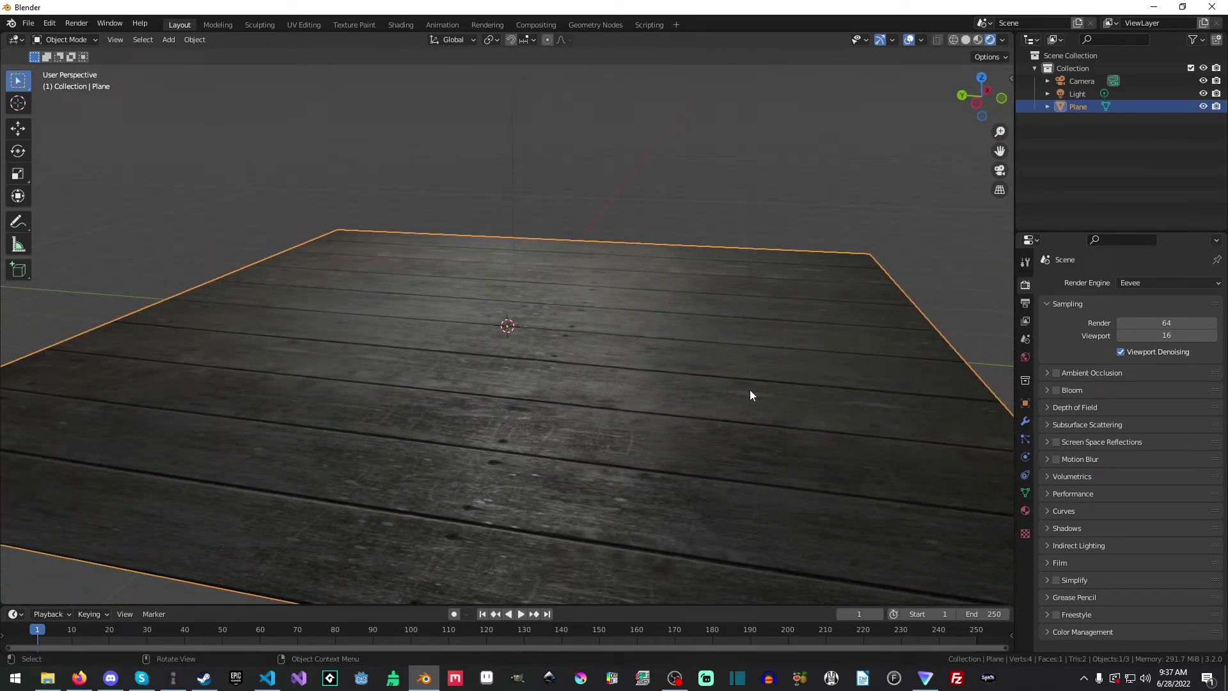
middle_click_drag(750, 392, 630, 410)
scroll(505, 360, "down", 6)
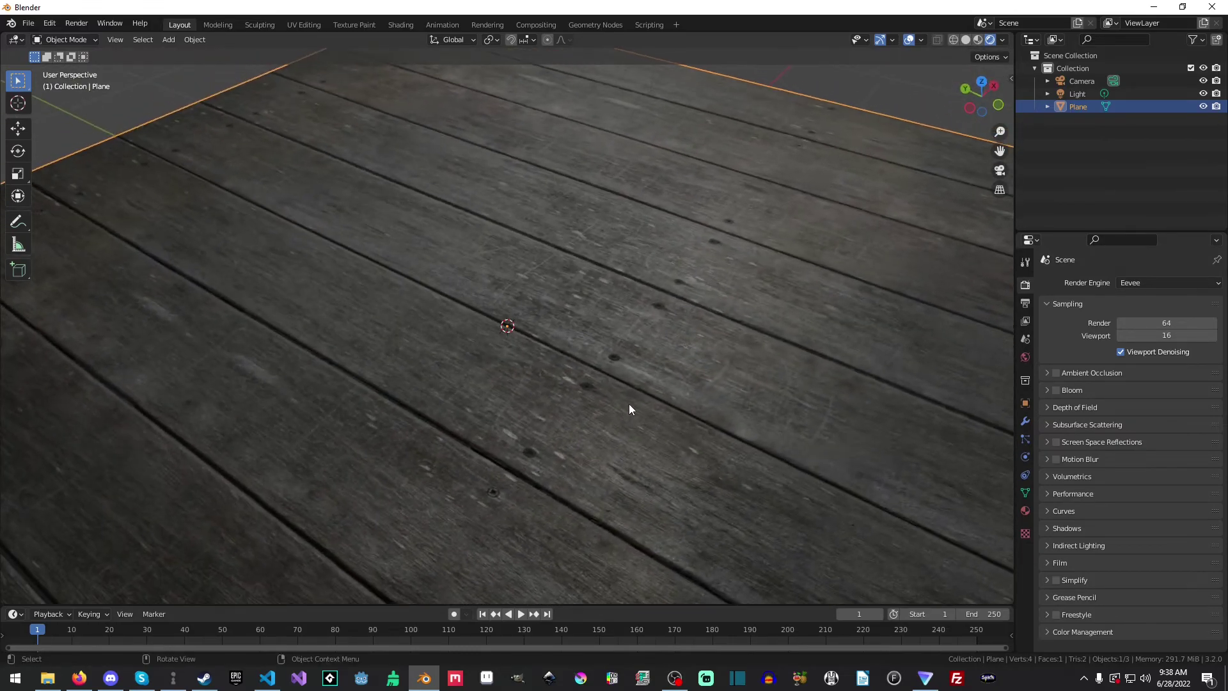